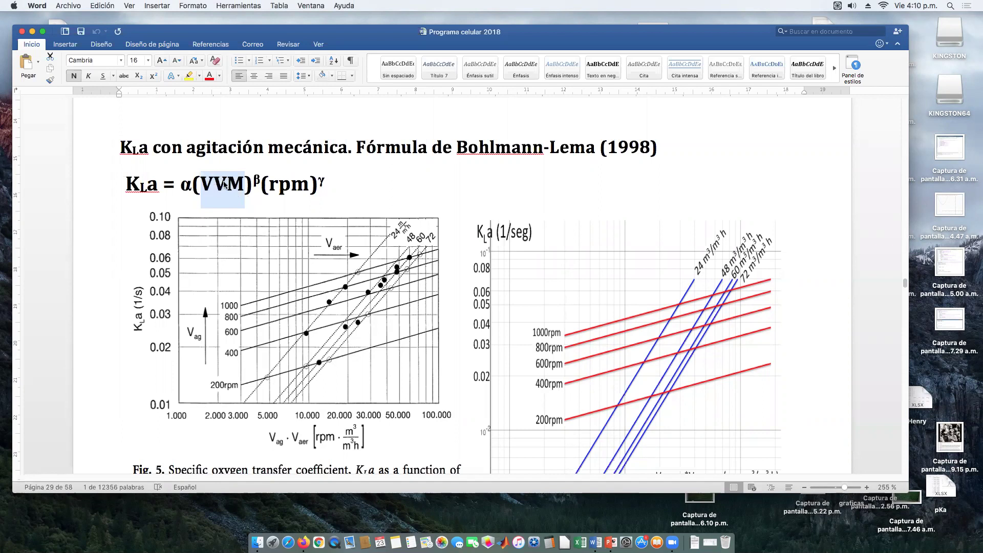
- Highlight the rpm term in the Bohlmann-Lema KLa formula to point it out
key(Right)
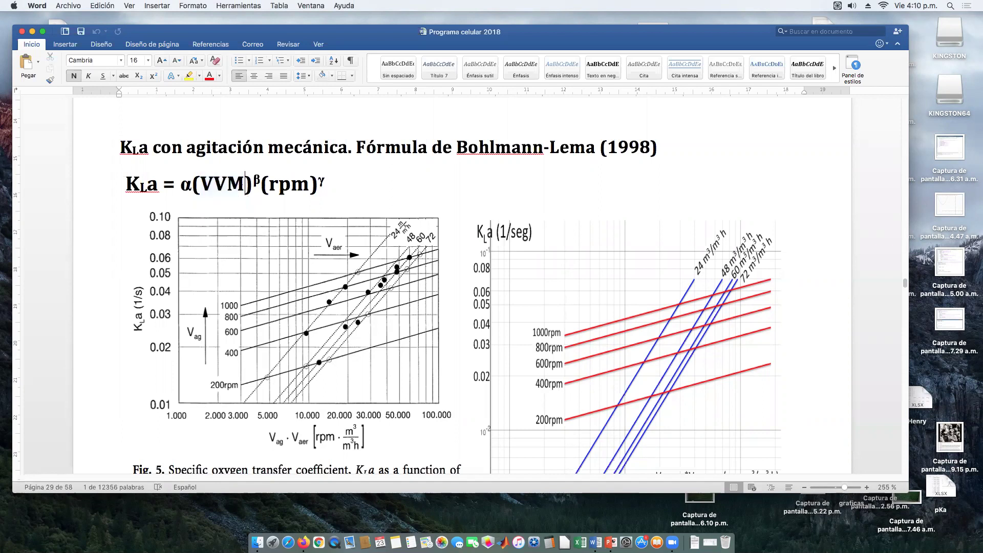
drag(268, 182, 303, 187)
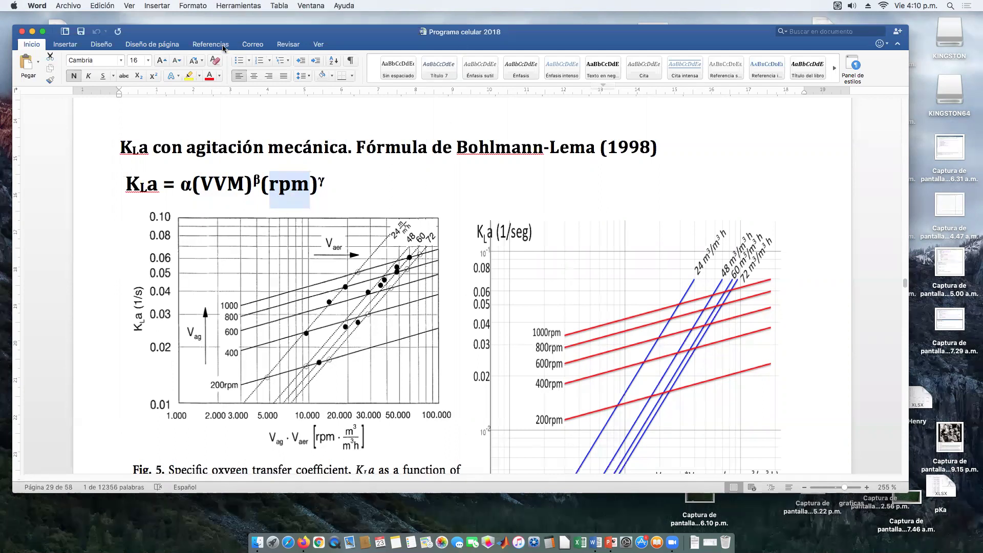
click(303, 194)
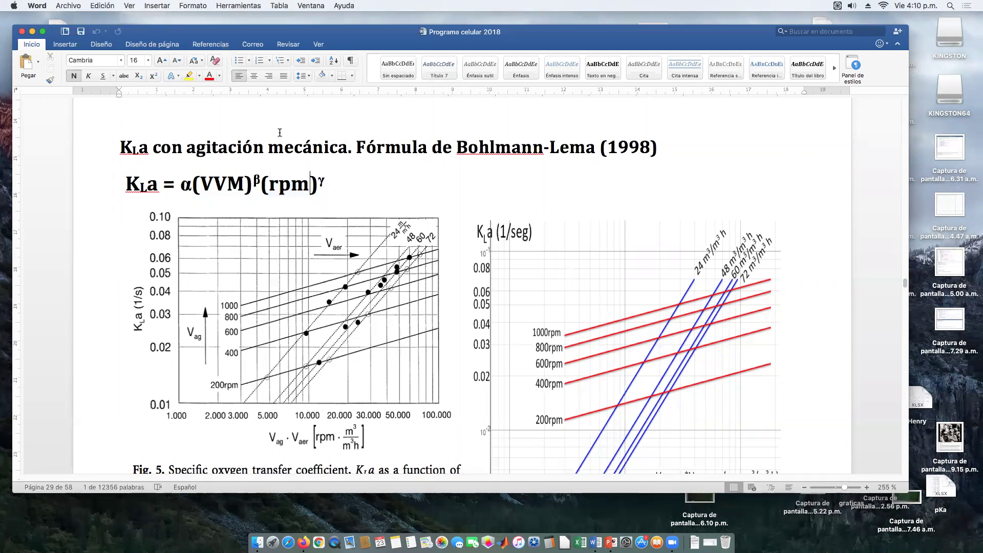
click(70, 7)
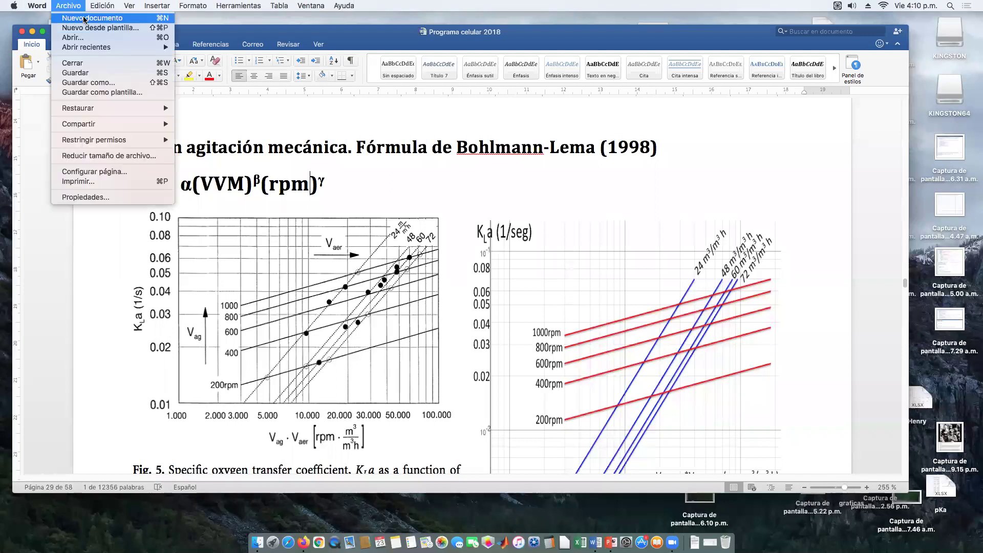
click(85, 20)
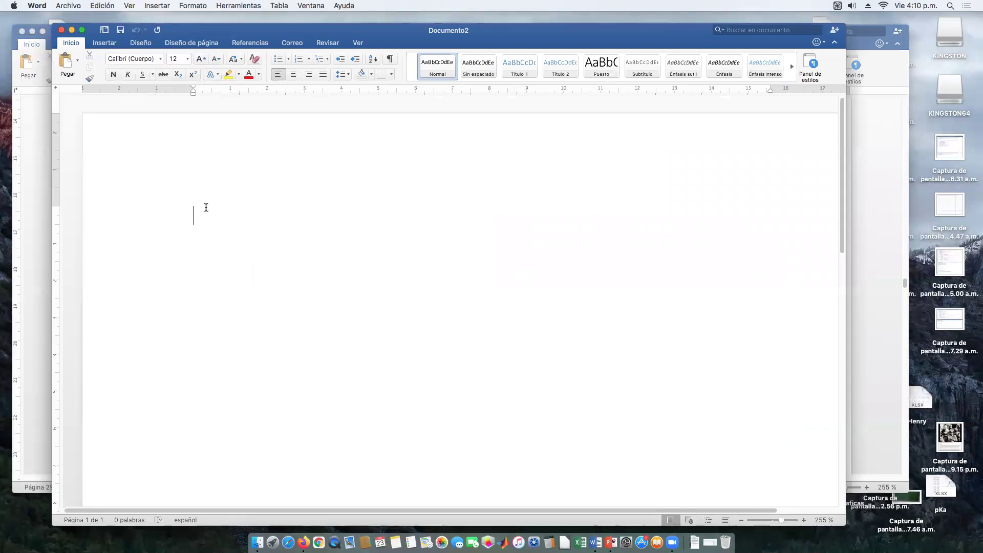
drag(57, 206, 56, 171)
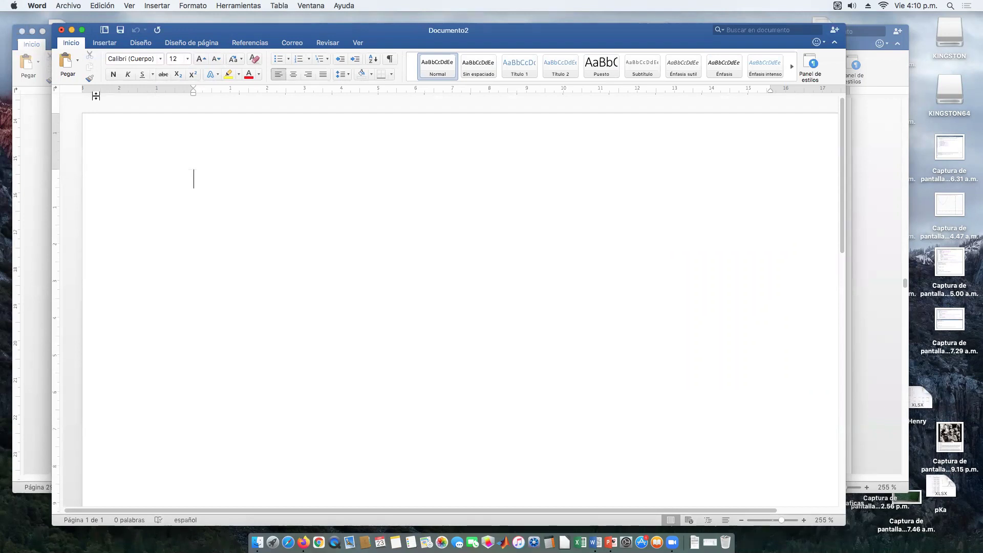
click(61, 30)
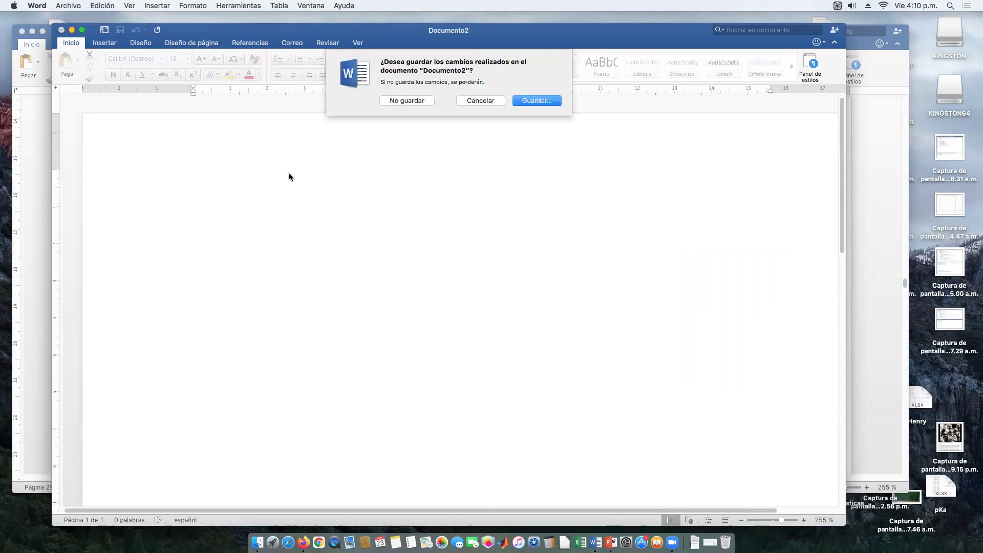
click(388, 101)
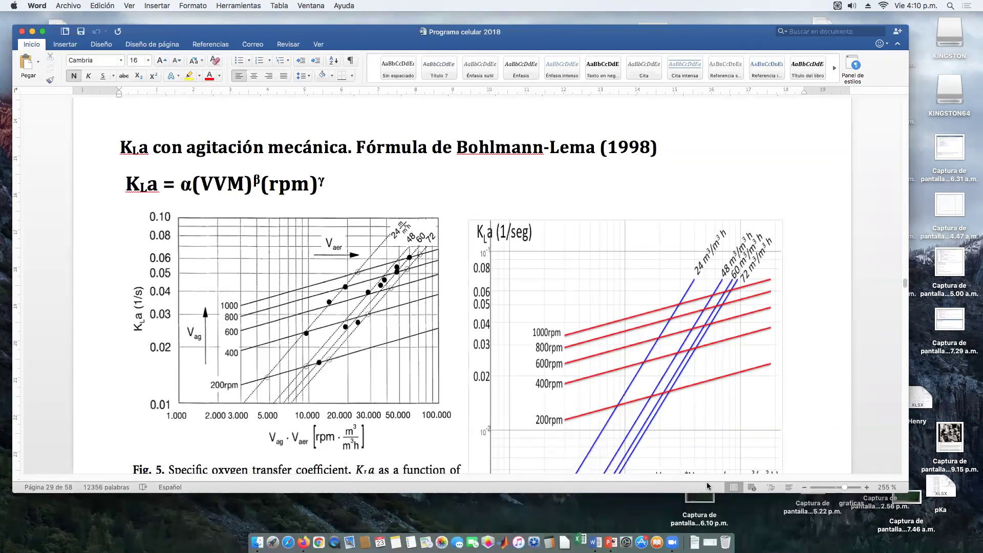
- Switch to Excel and create a new blank workbook
drag(916, 497, 962, 510)
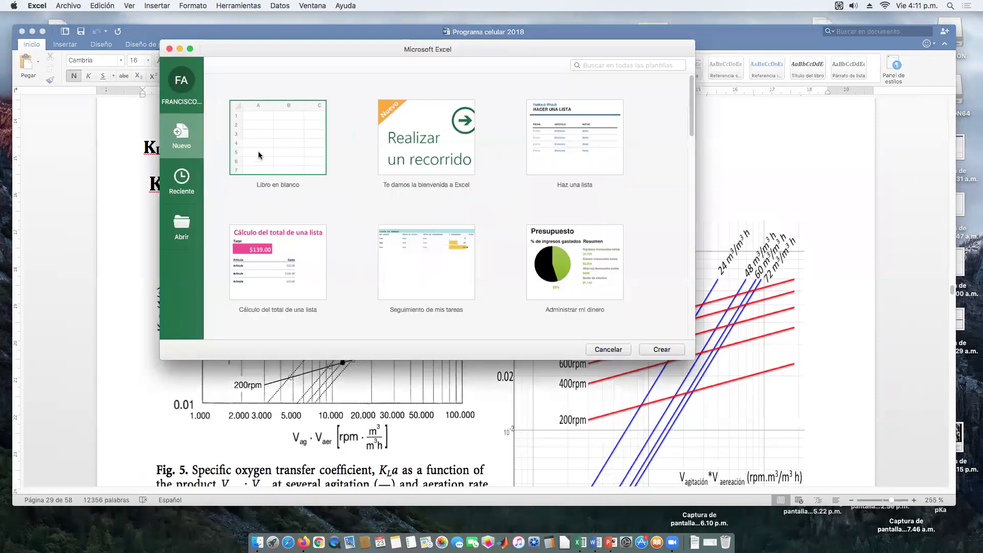
double_click(262, 107)
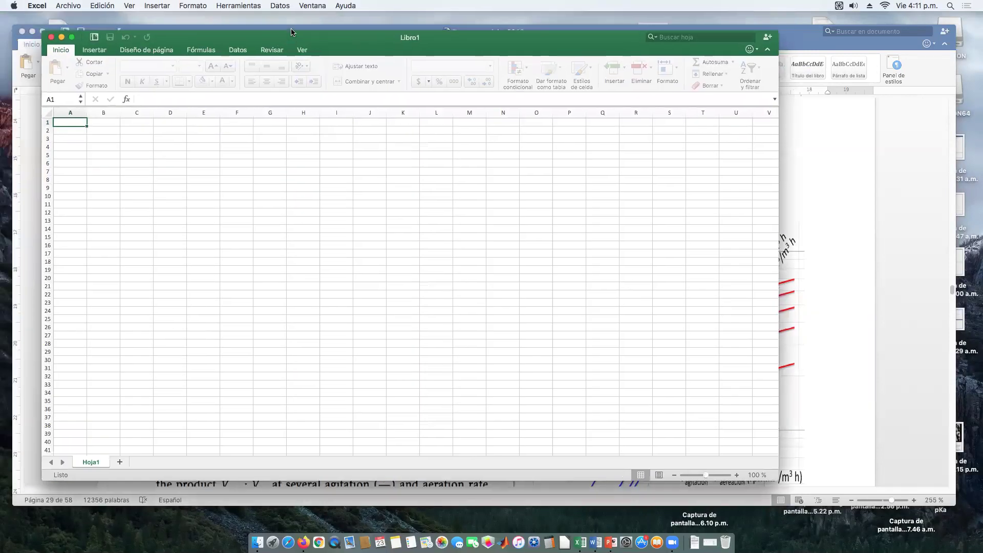
drag(711, 468, 718, 469)
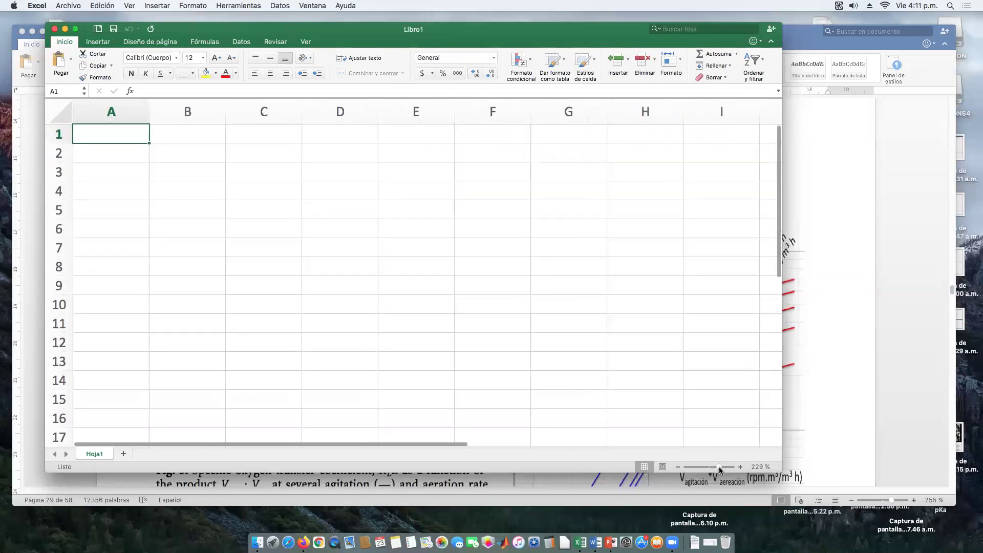
- Enter the column header "Volumen" in cell B2
click(153, 147)
text(Vol)
text(uyem)
key(BackSpace)
key(BackSpace)
key(BackSpace)
text(e)
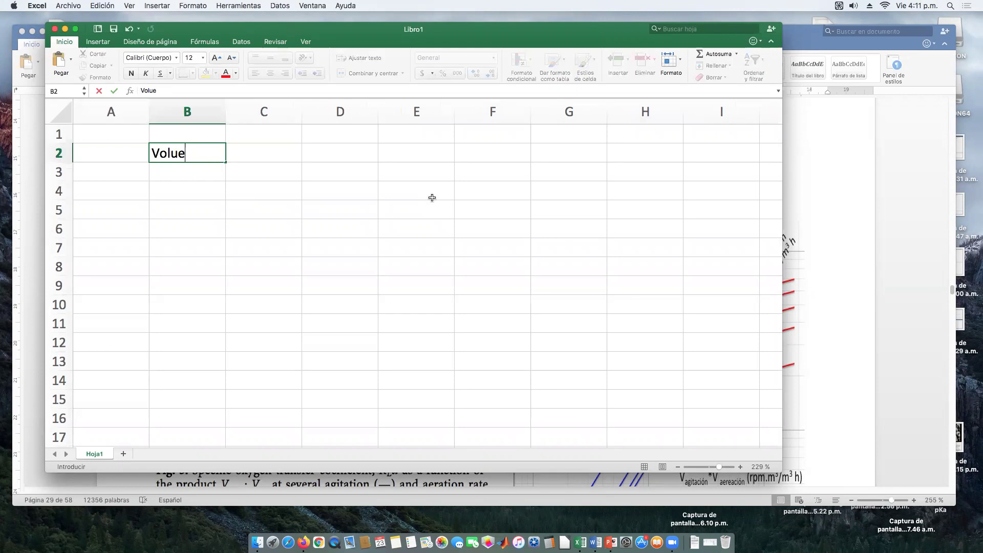
text(n)
key(Left)
key(Right)
text(Volumen)
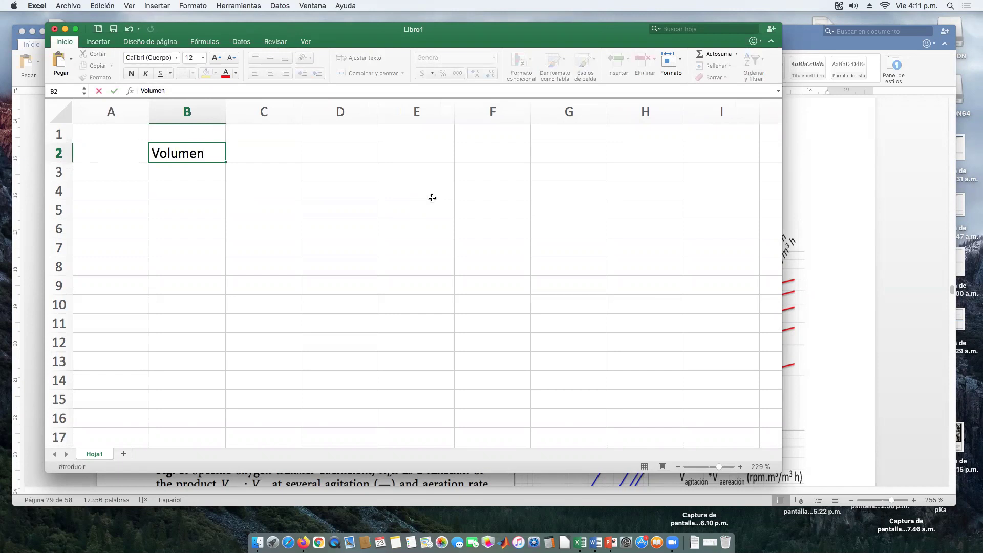
key(Right)
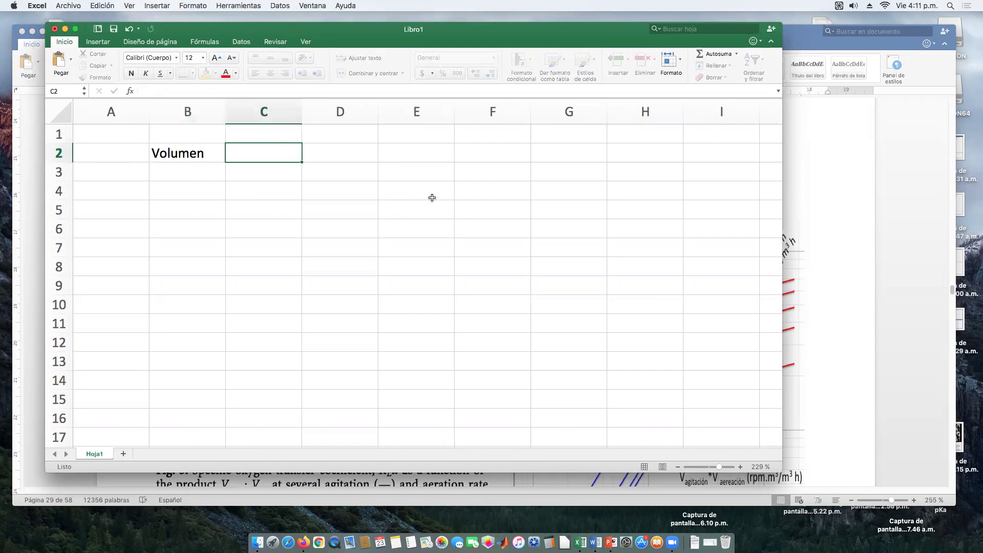
- Enter the column header "Biorreactor" in cell C2, beside the Volumen header
text(bio)
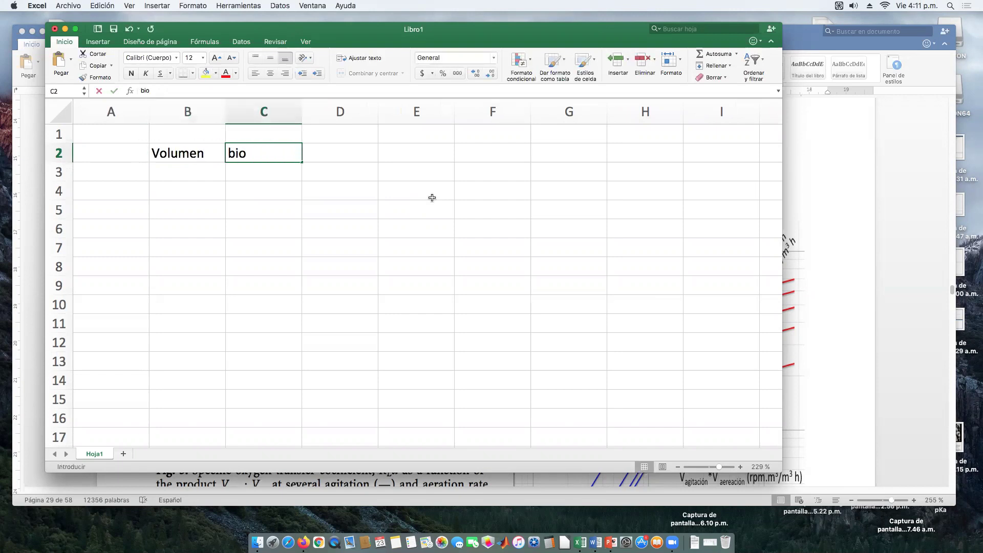
key(BackSpace)
key(BackSpace)
key(BackSpace)
text(Biorrecator)
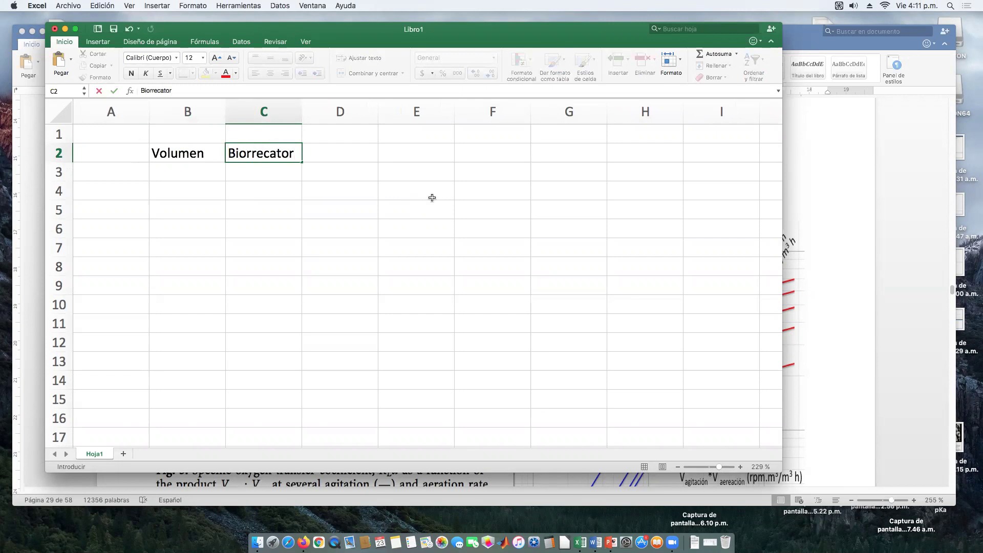
key(Left)
key(Left)
key(Right)
key(Right)
text(Biorreacto)
key(Right)
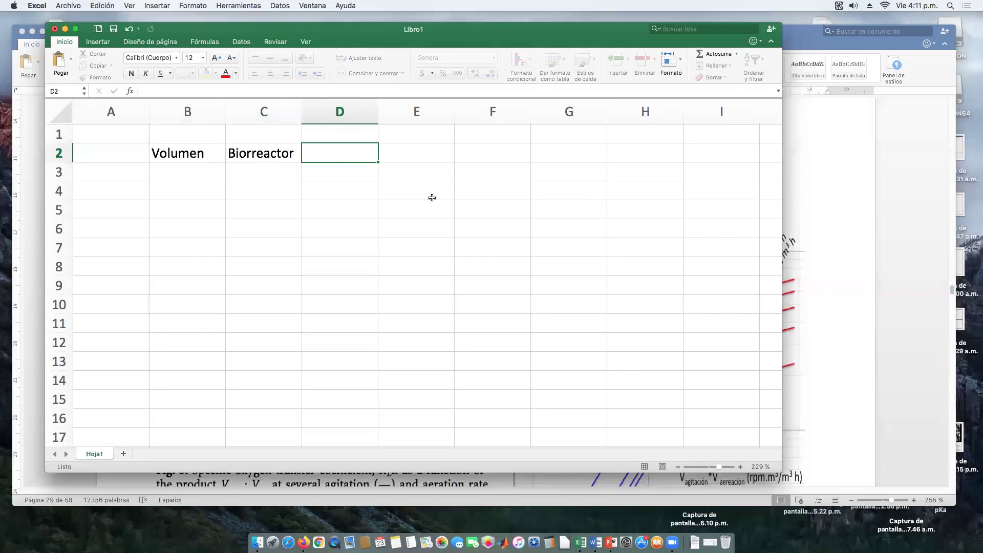
- Enter the column header "RPMmin" in cell D2
text(RPM)
key(Return)
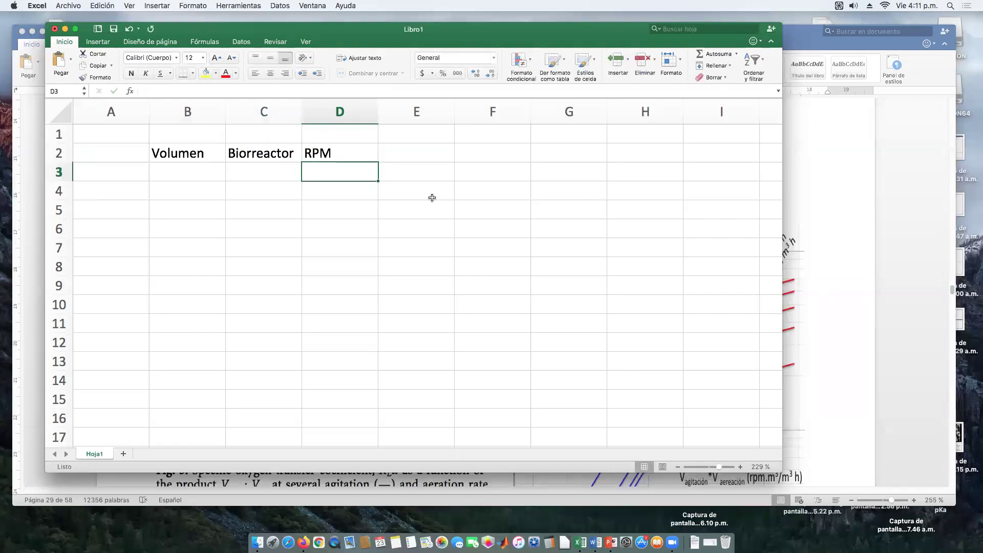
double_click(351, 152)
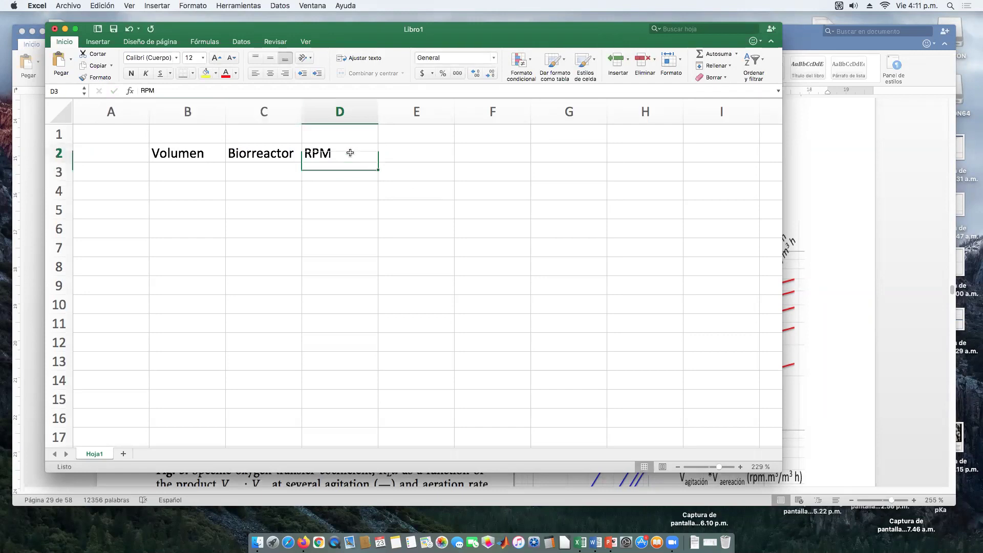
text(min)
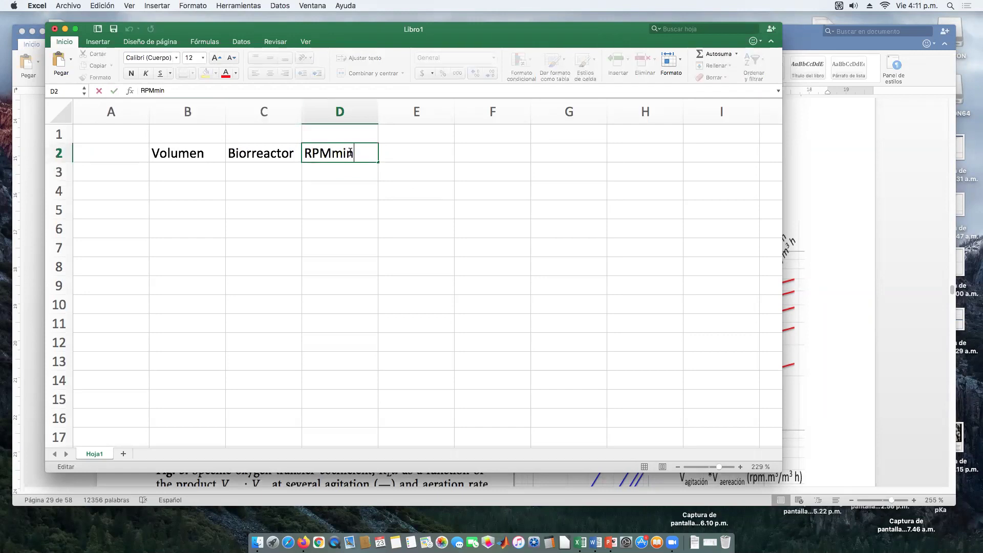
key(Return)
- Enter the column header "RPM max" in cell E2
click(350, 152)
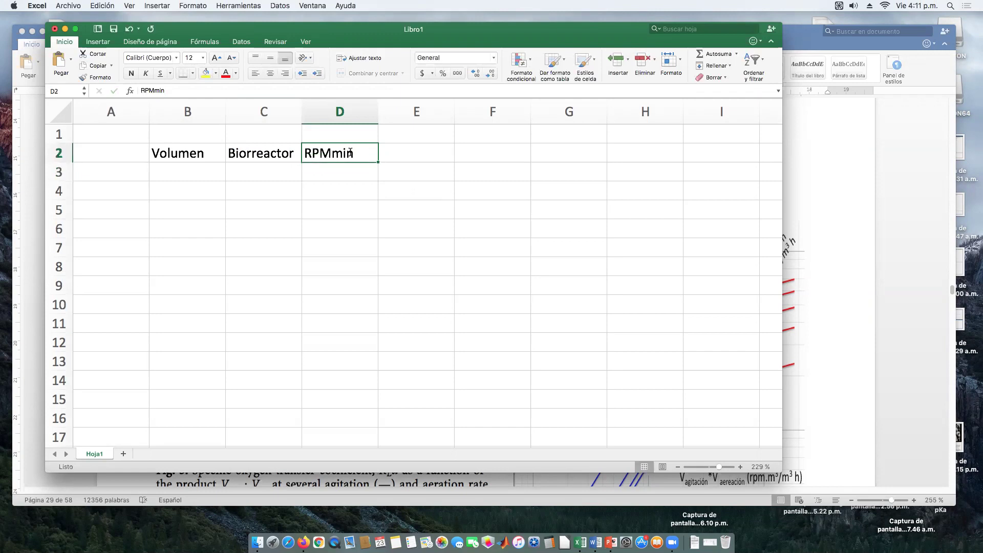
key(Right)
text(RPM mas)
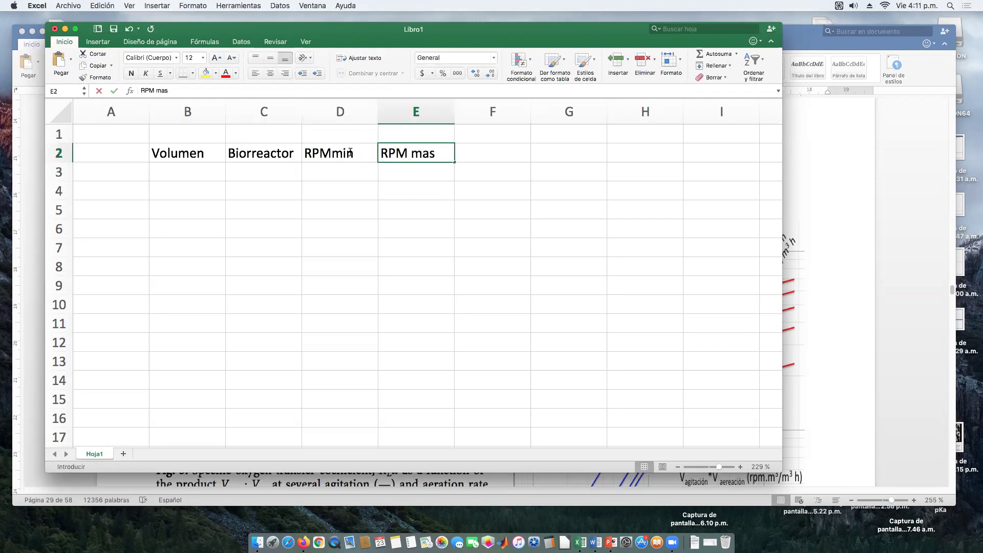
key(BackSpace)
text(x)
key(Return)
- Replace the header in cell D2 with "RPM min", written with a space
click(344, 153)
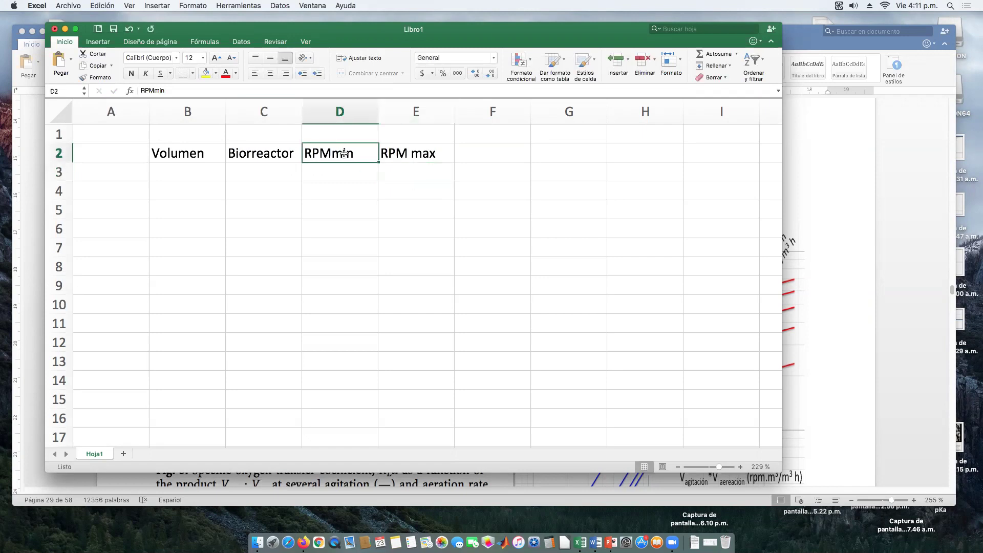
key(BackSpace)
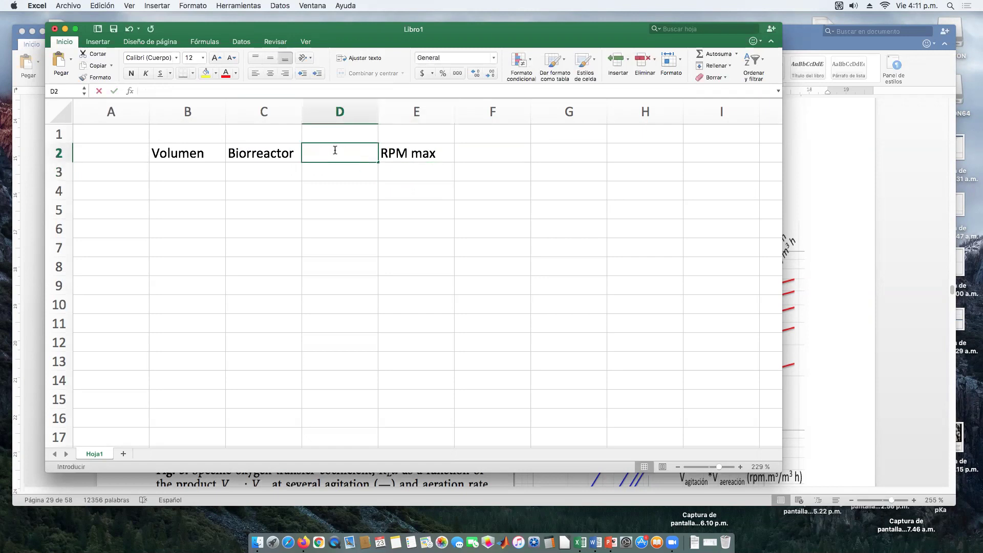
text(RPM min)
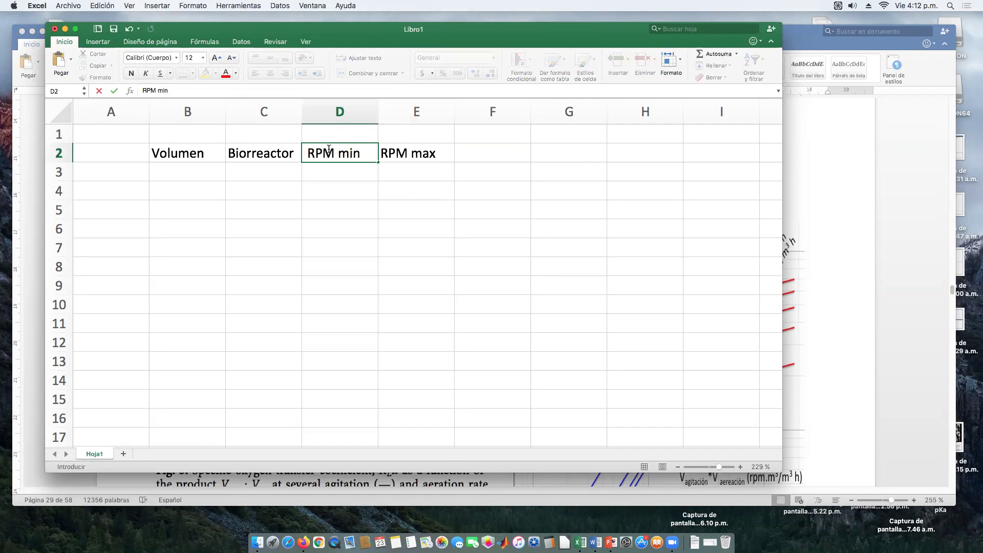
key(Return)
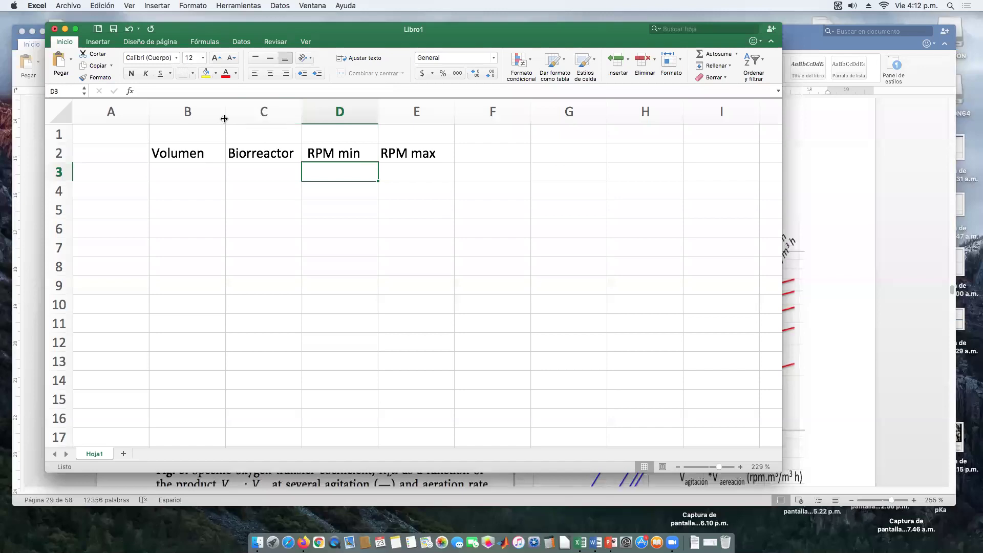
- Enter the column header "Descripción" in cell A2
click(186, 174)
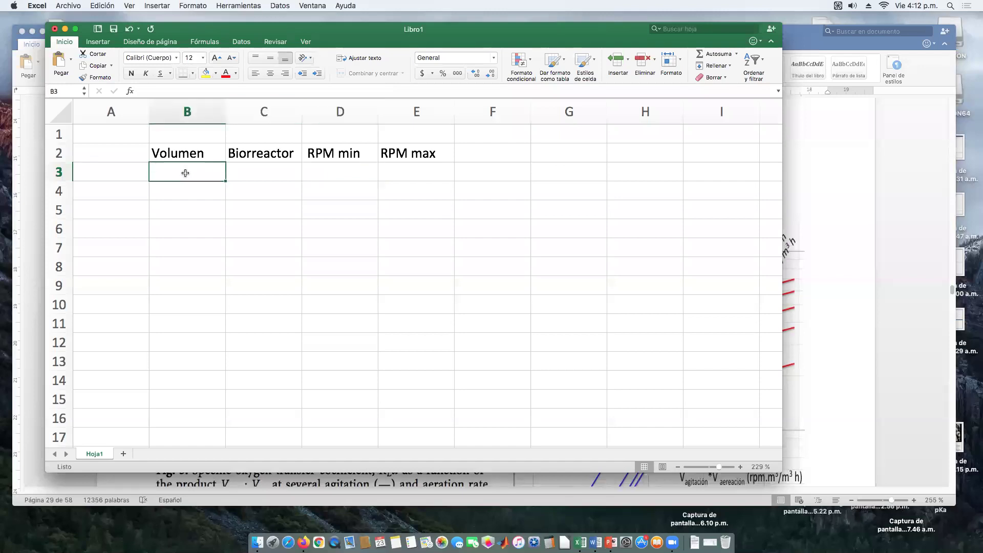
click(128, 154)
text(Descripción)
key(Return)
- Enter "Microcultivo de microplaca de 96 pozos" in cell A3 and widen column A
text(Micr)
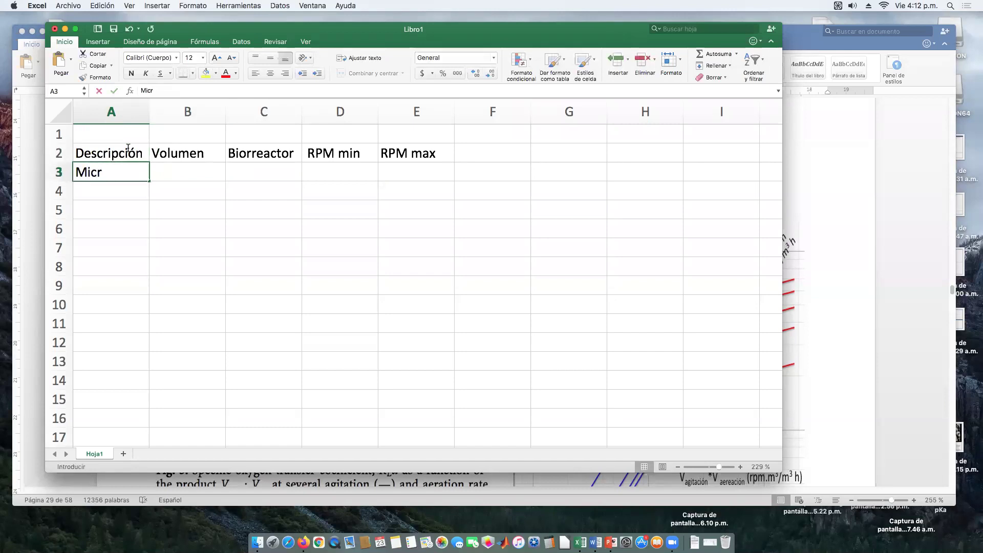
text(ocultivo)
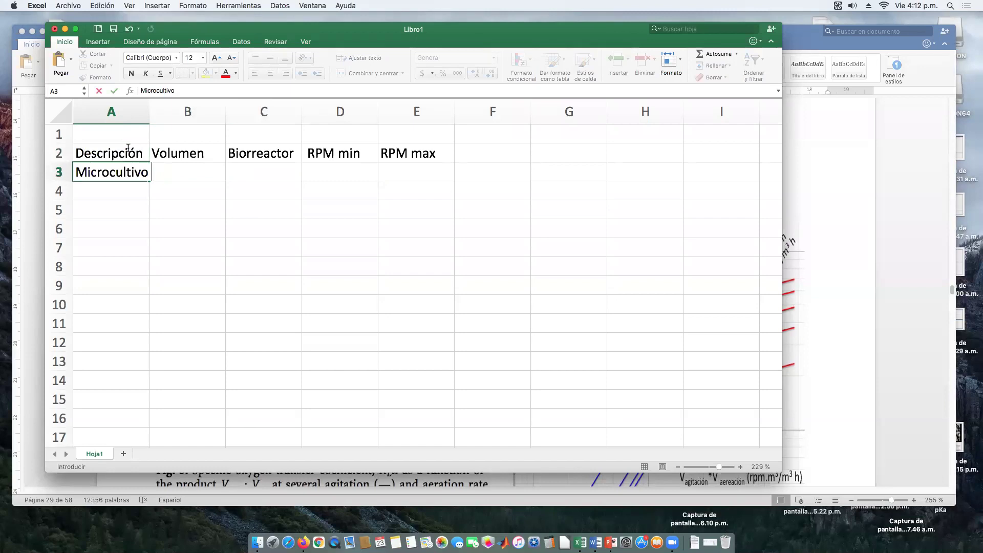
text( de)
text(microplaca de )
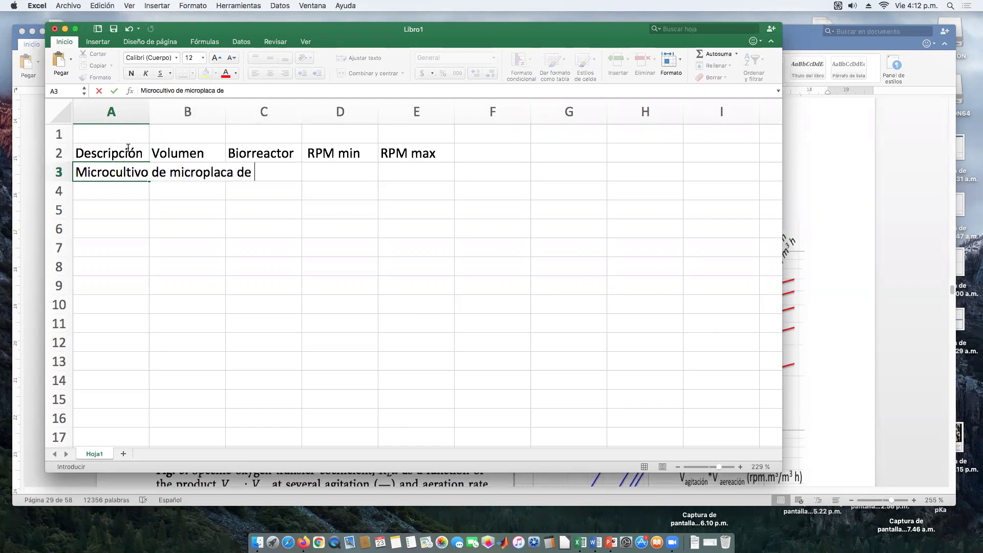
text(96 pozos)
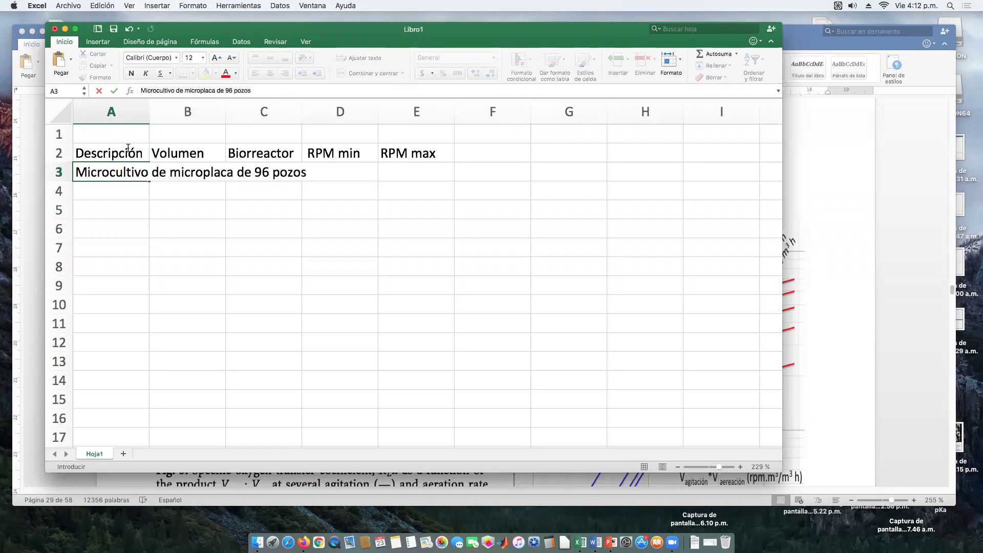
key(Return)
drag(149, 109, 205, 101)
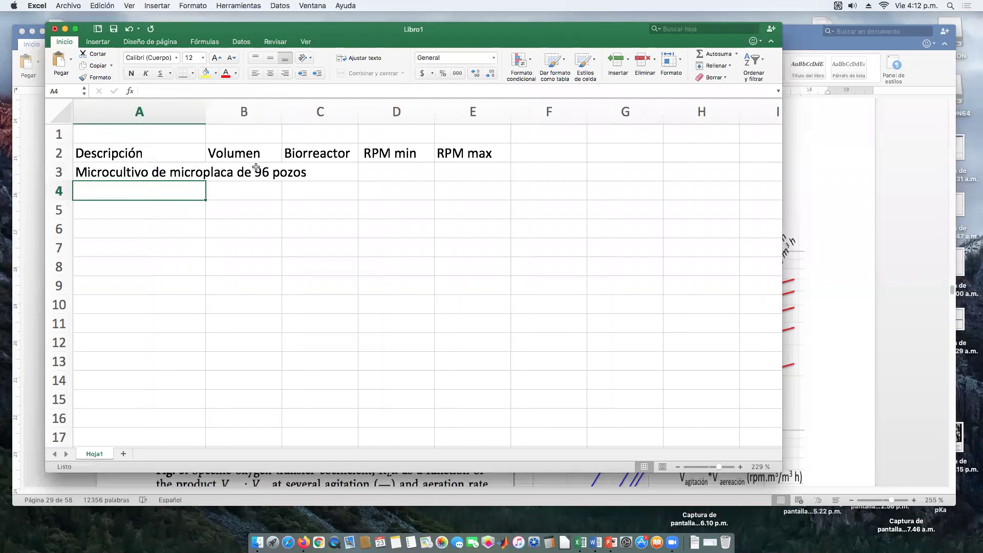
- Enter "200 µL" as the microplate culture's volume in cell B3
click(256, 169)
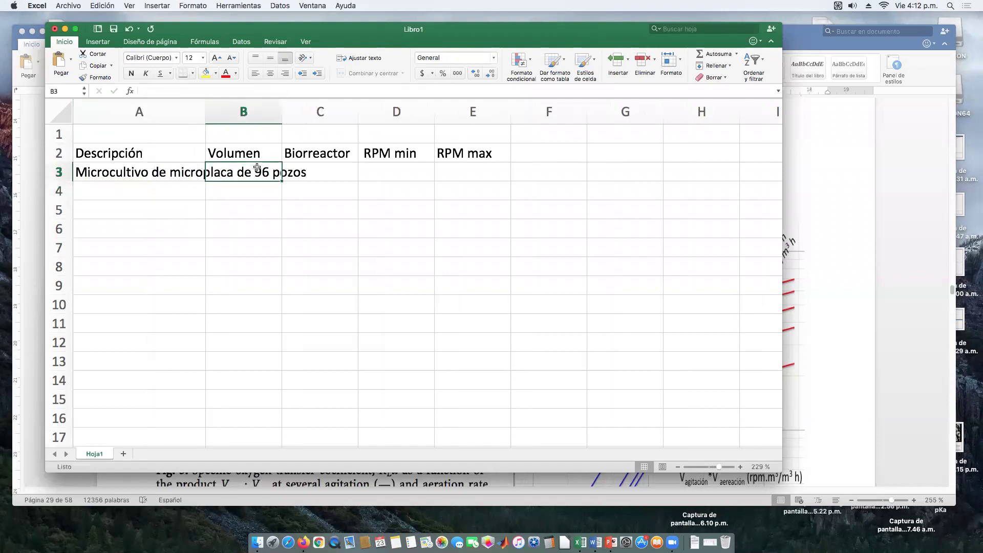
text(200)
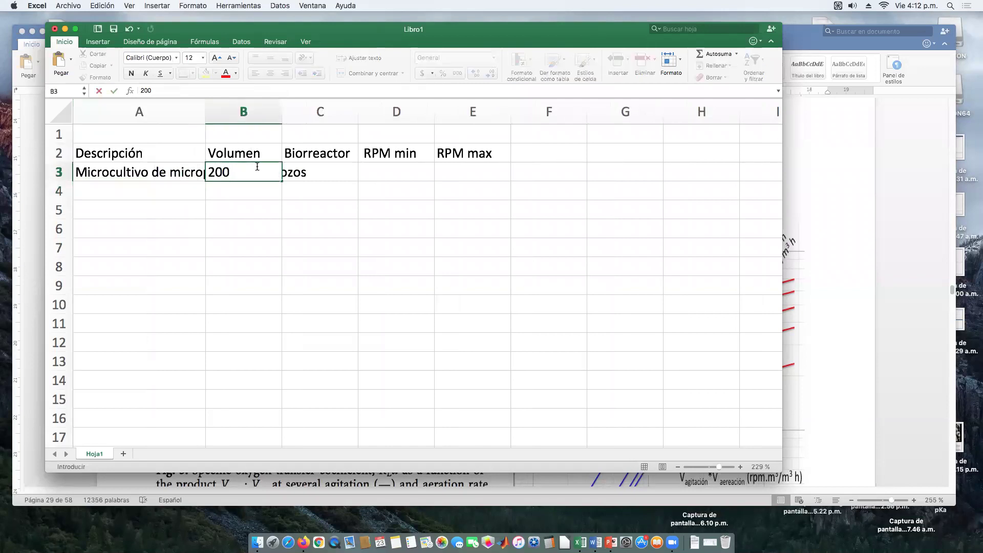
text( m)
key(BackSpace)
text(μ)
key(Return)
click(257, 166)
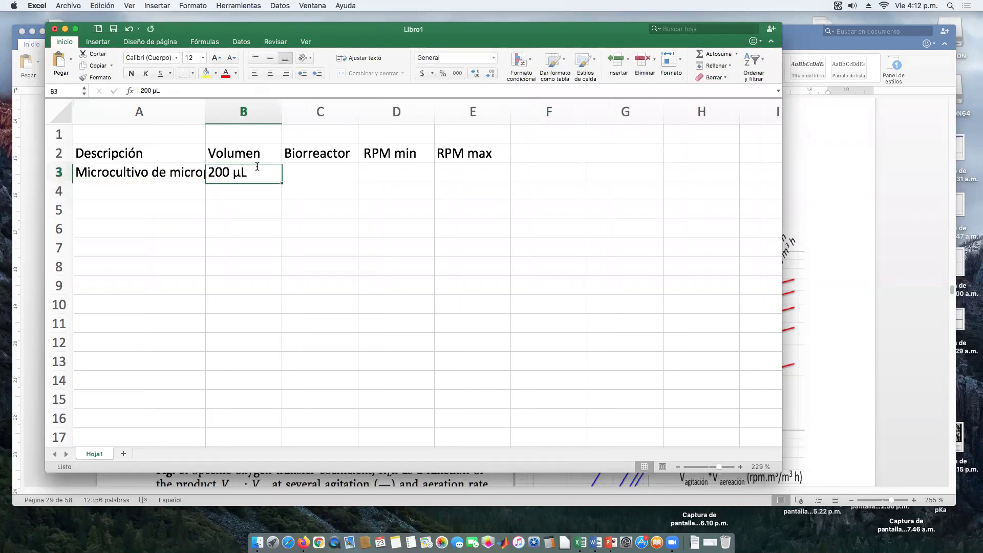
- Enter "Tubo PCR/Microplaca" as the 200 µL culture's bioreactor in cell C3 and widen column C
key(Right)
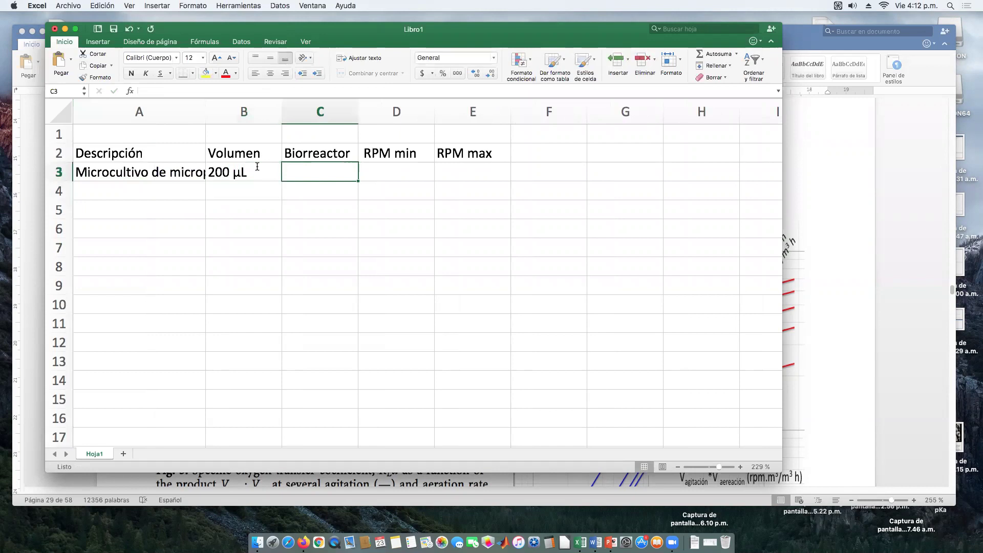
text(Tubo PCR)
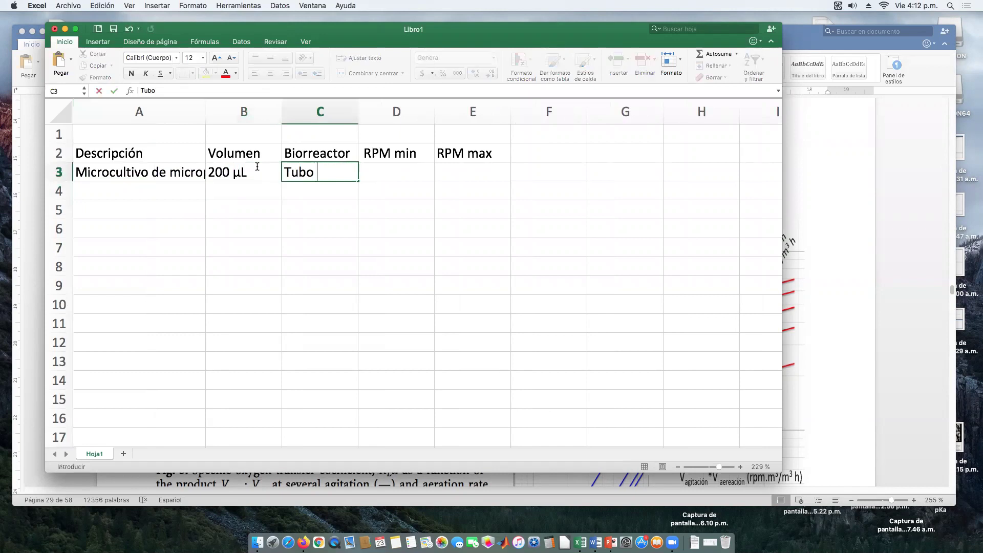
text(/Microplaca)
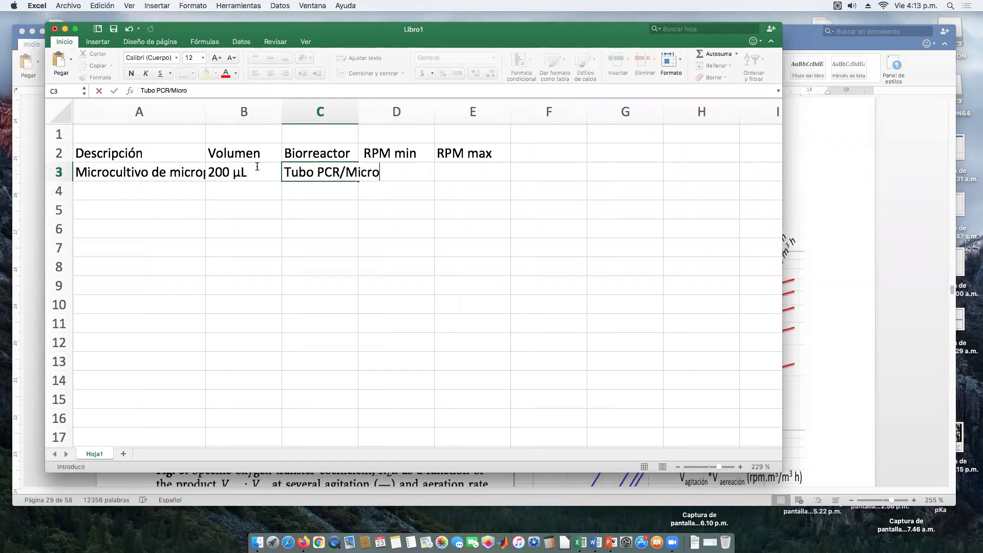
key(Return)
key(Up)
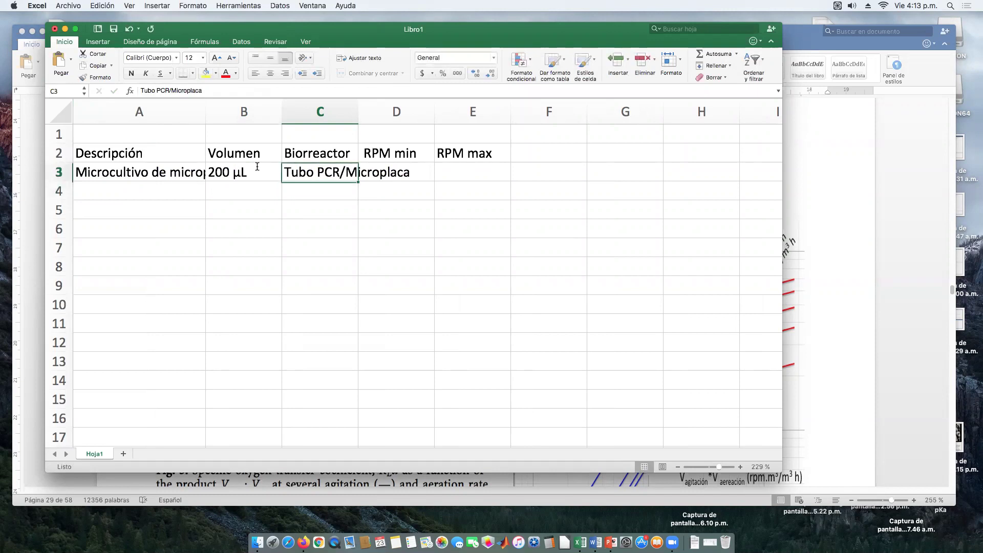
key(Right)
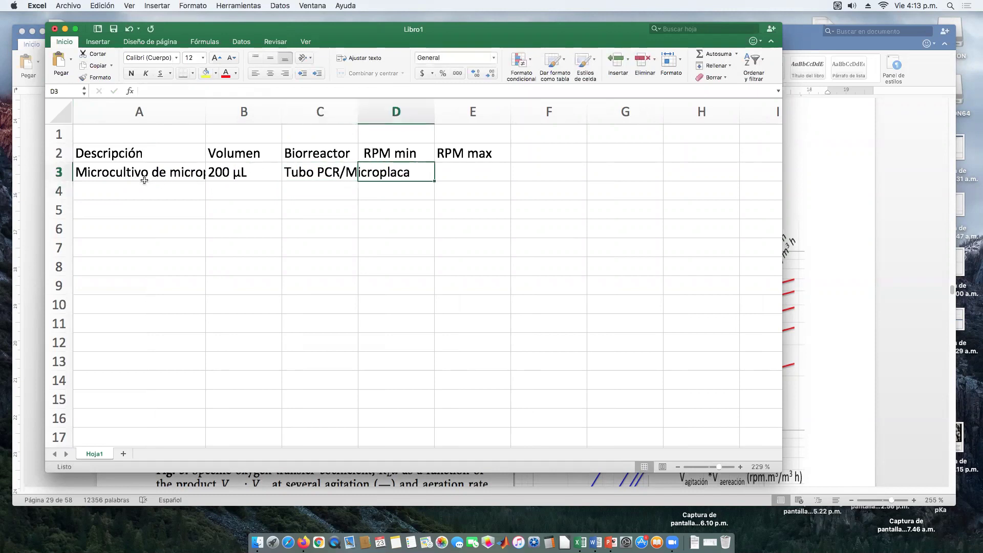
drag(358, 110, 394, 109)
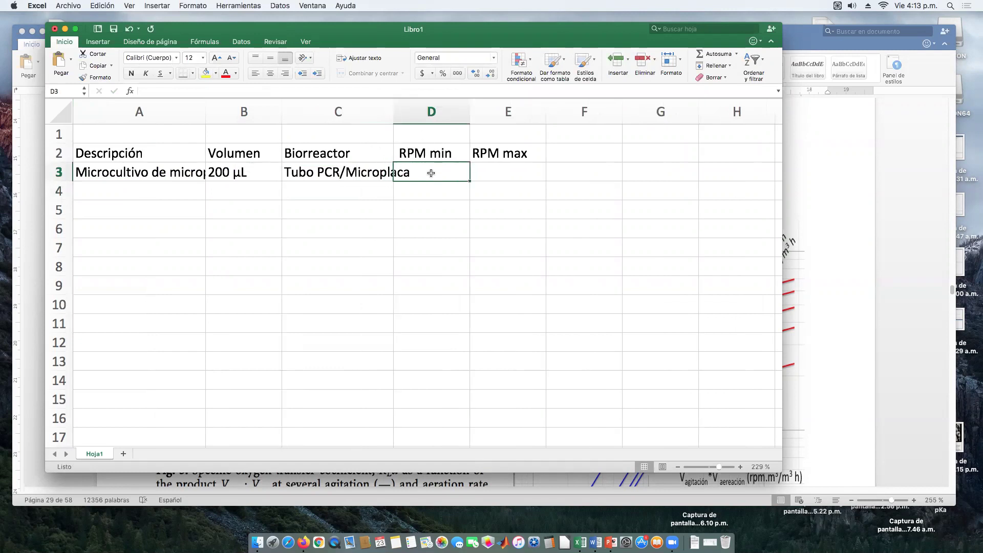
- Enter 1000 as the minimum RPM in cell D3 and 1800 as the maximum RPM in cell E3
text(1000)
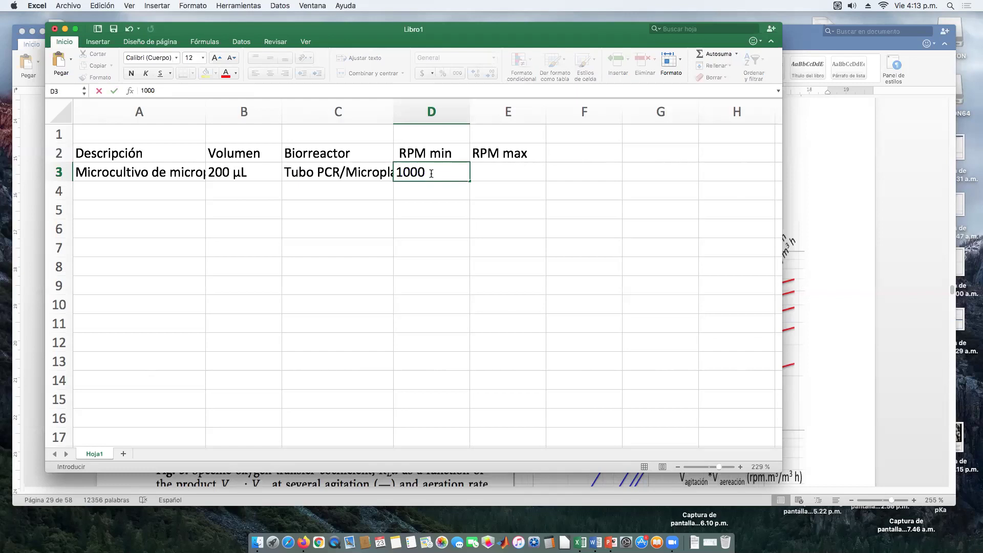
key(Tab)
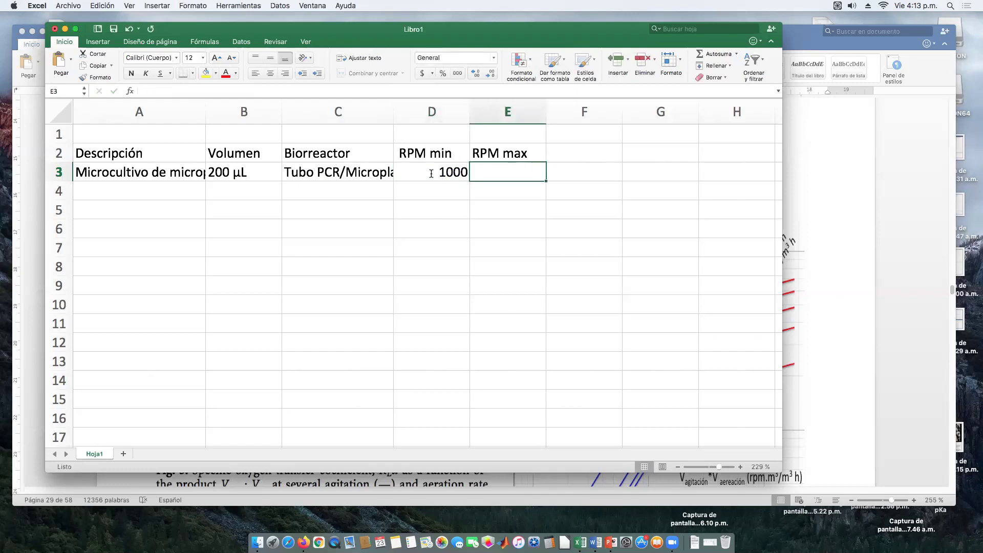
text(1800)
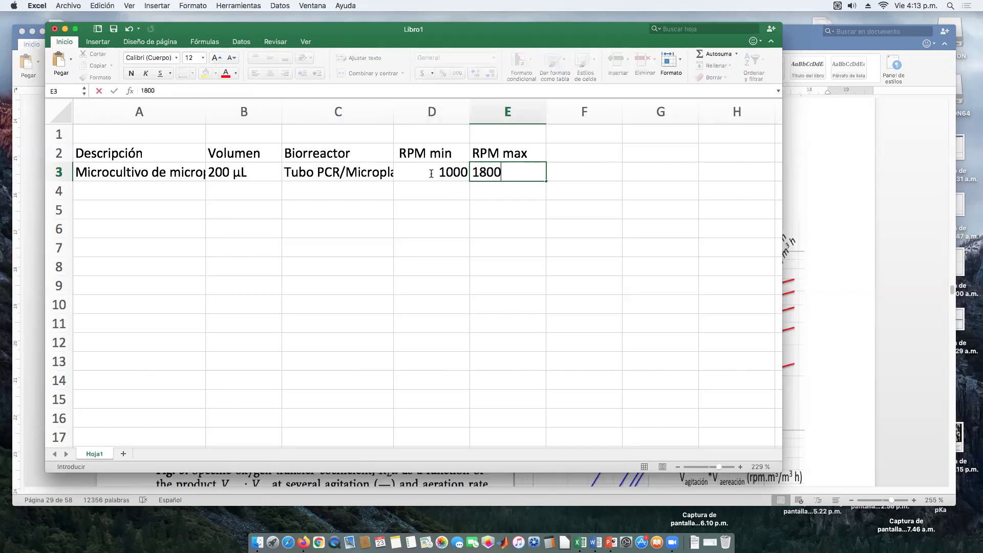
key(Return)
- Add the column header "Agitación" in cell F2
key(Up)
key(Up)
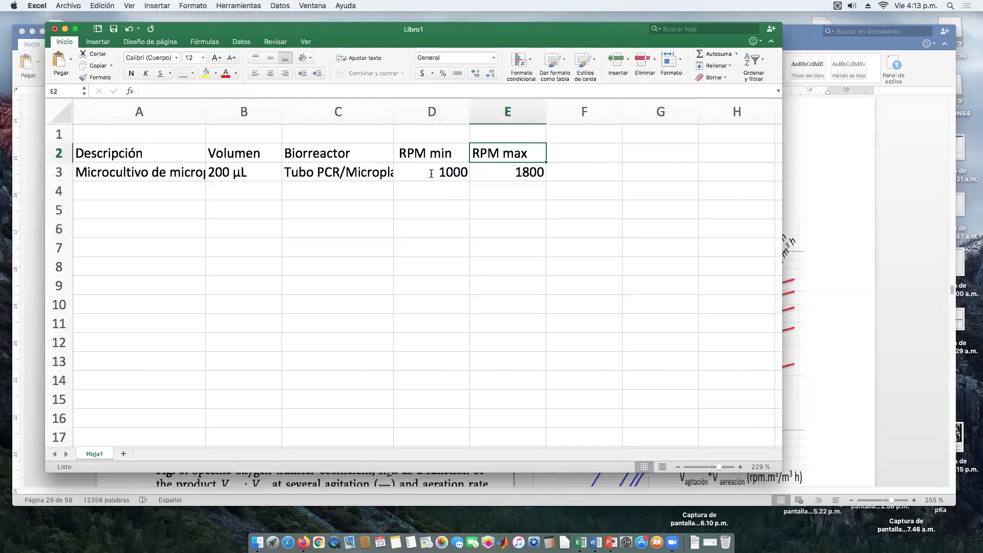
key(Right)
text(Agita)
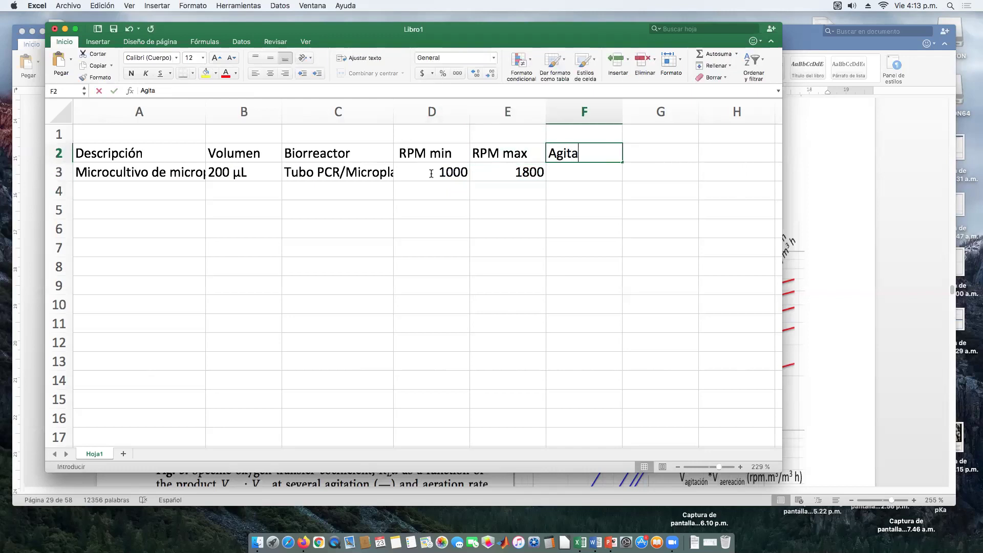
text(ción)
key(Return)
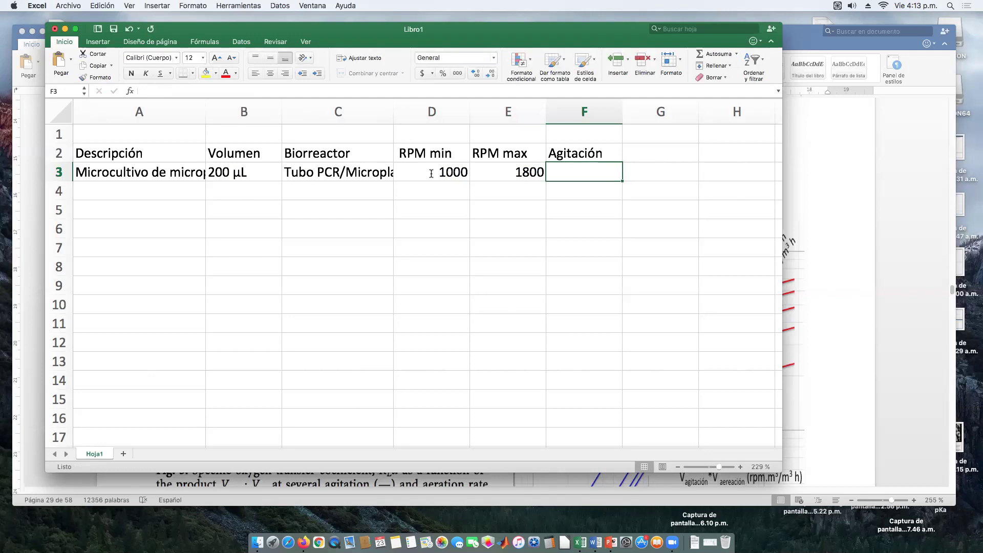
- Enter "Agitadora", with a capital A, as the 96-well microplate's agitation type in cell F3
text(agitadora)
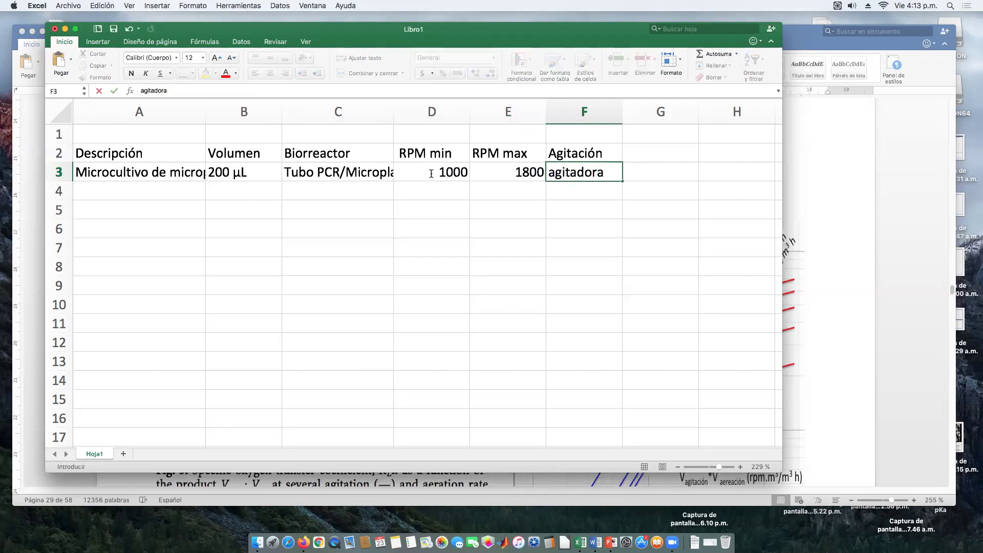
key(Return)
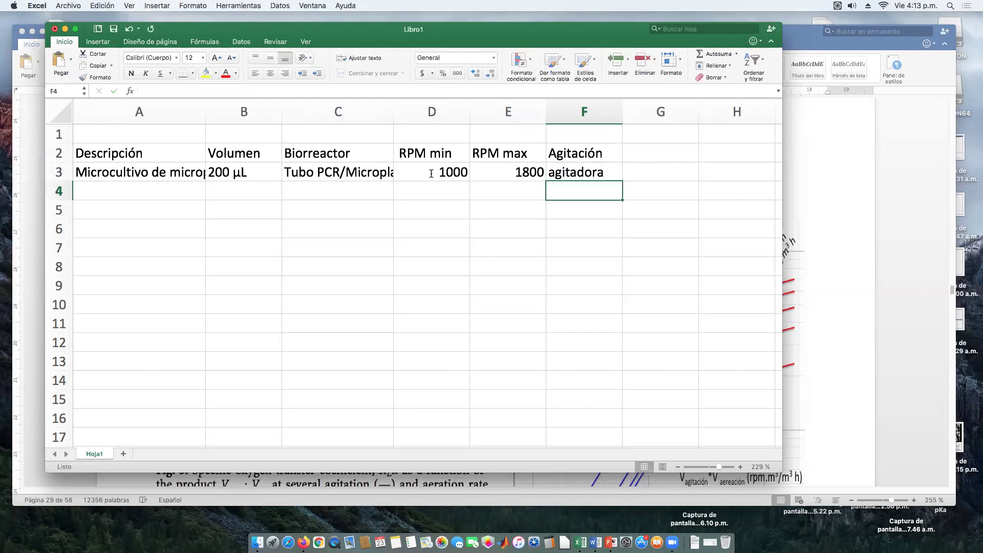
double_click(570, 173)
key(Home)
key(Delete)
text(A)
key(Return)
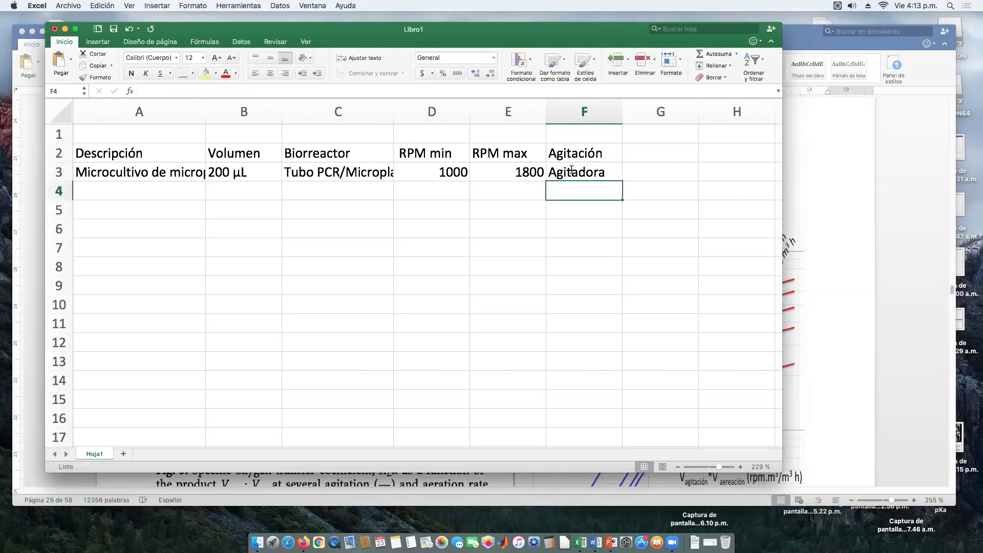
- Enter the description "Microcultivo de placa de 24 pozos" in cell A4
click(126, 190)
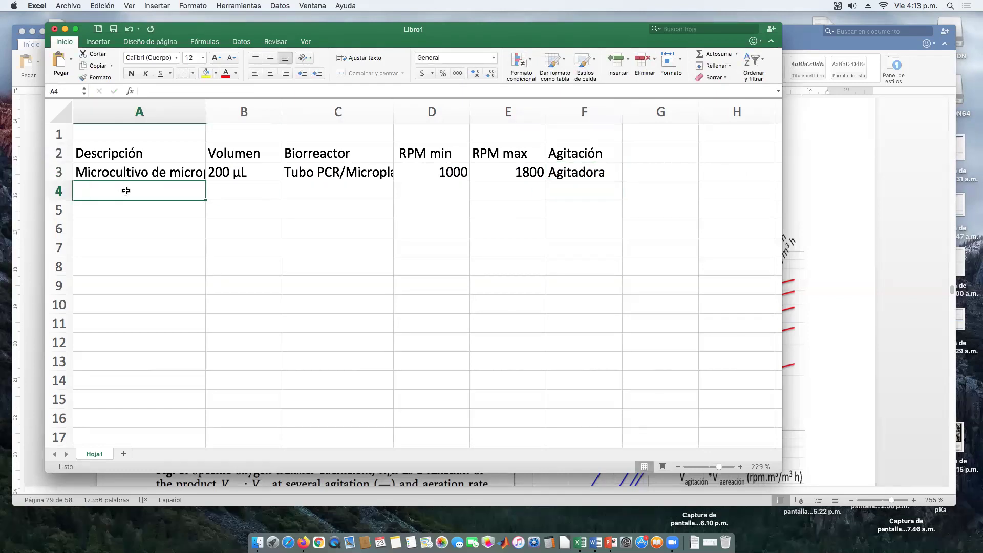
text(Microcu)
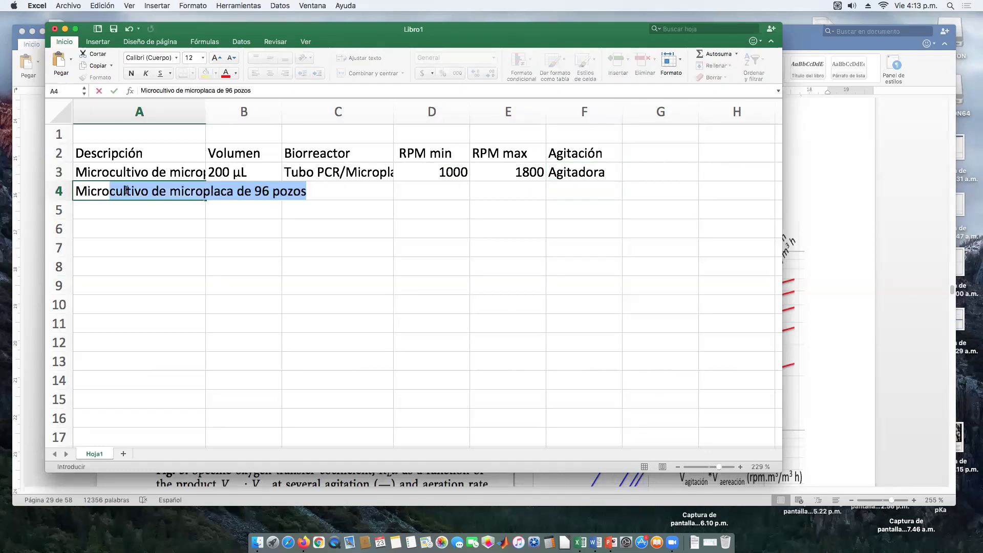
text(ltivo)
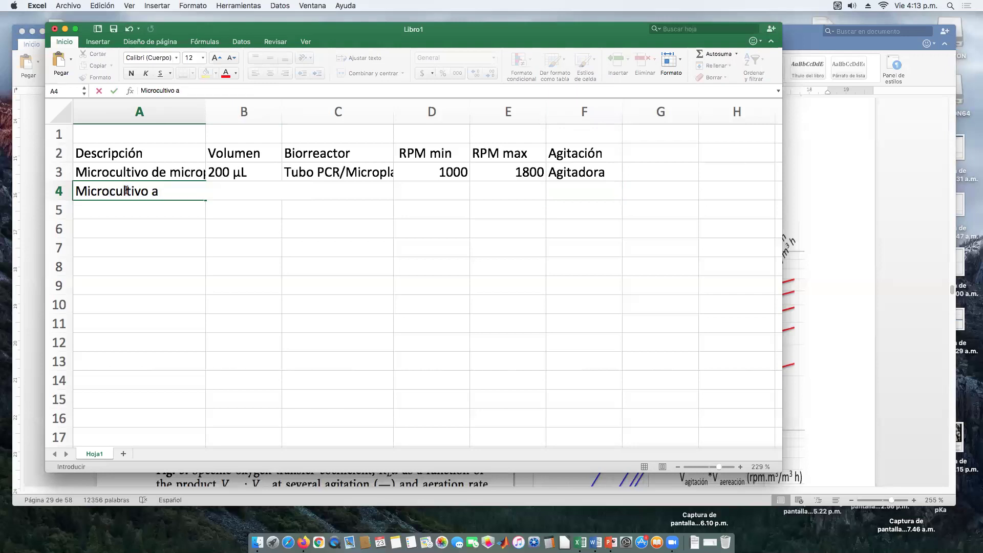
text( de placa d)
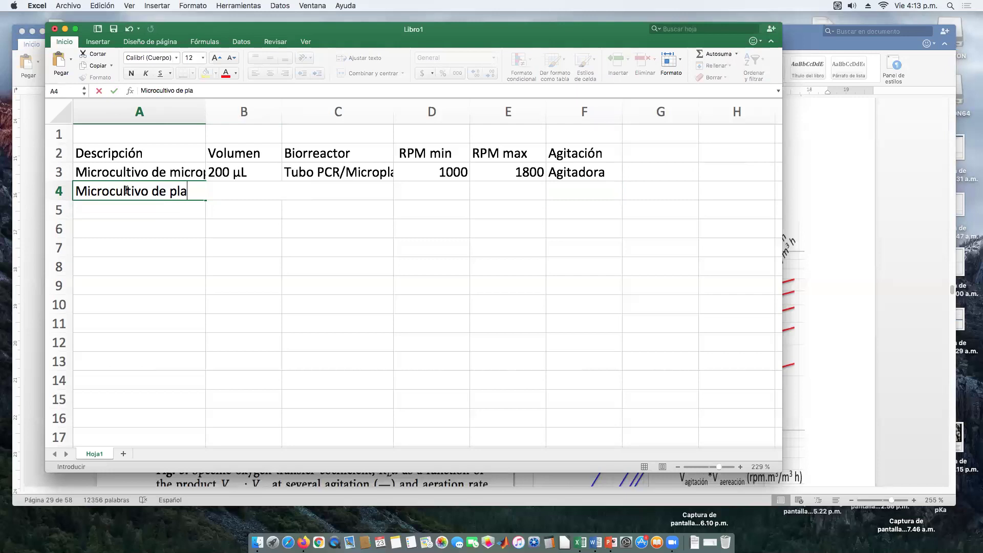
text(e 24 pozos)
key(Return)
click(126, 190)
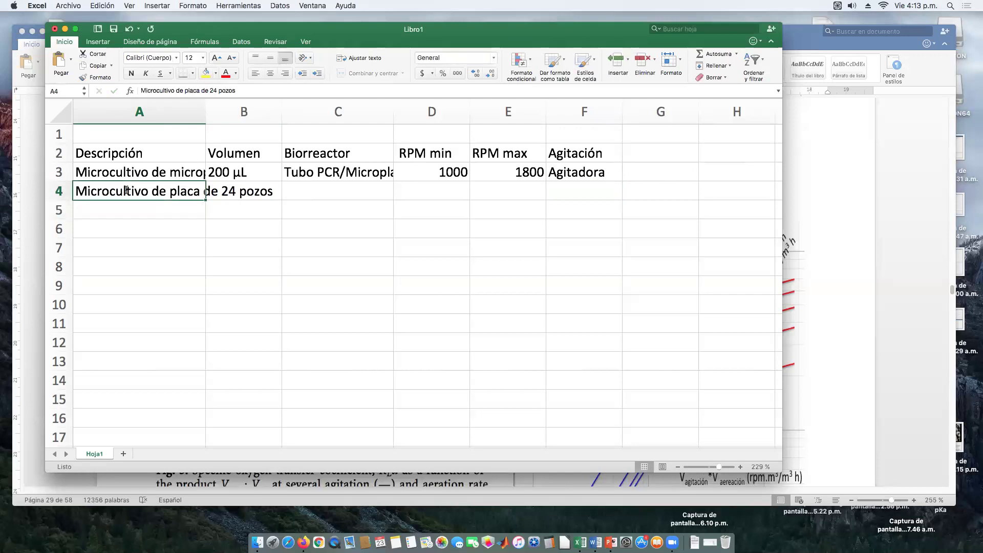
- Enter "1 mL" as the 24-well plate culture's volume in cell B4
key(Tab)
text(1)
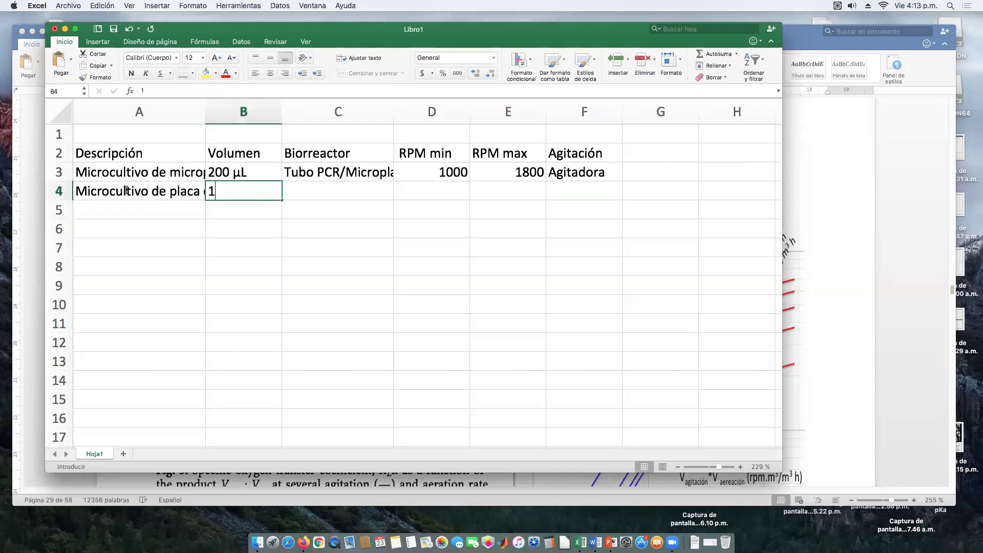
text( mL)
key(Return)
- Enter "Tubo eppendorf /Microplaca" as the 24-well plate culture's bioreactor in cell C4
key(Up)
key(Tab)
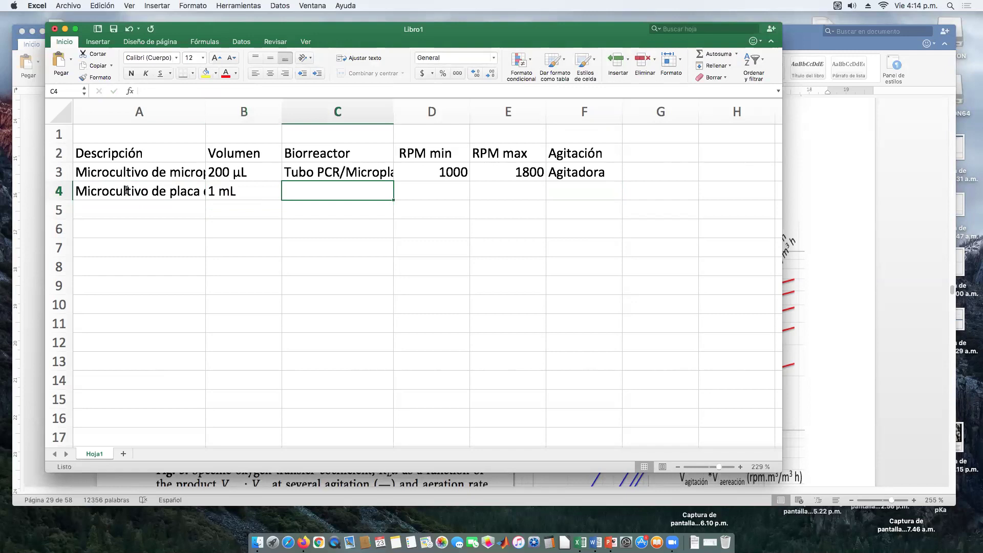
text(Tubo )
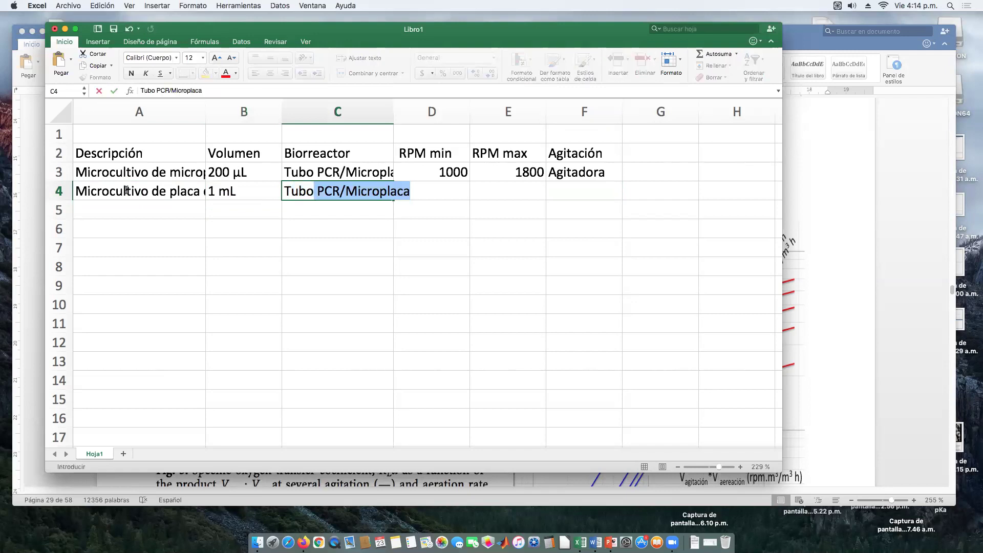
text(eppendorf)
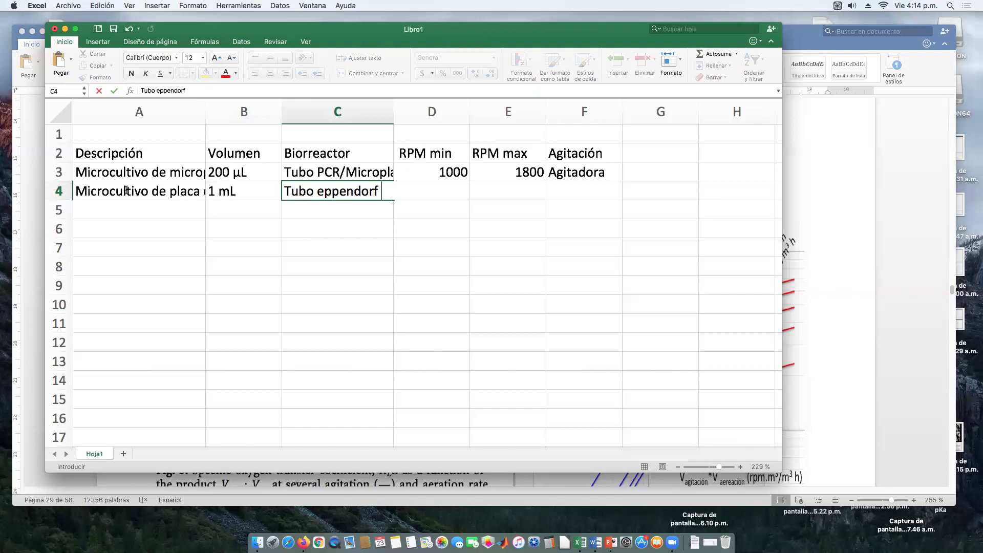
key(Tab)
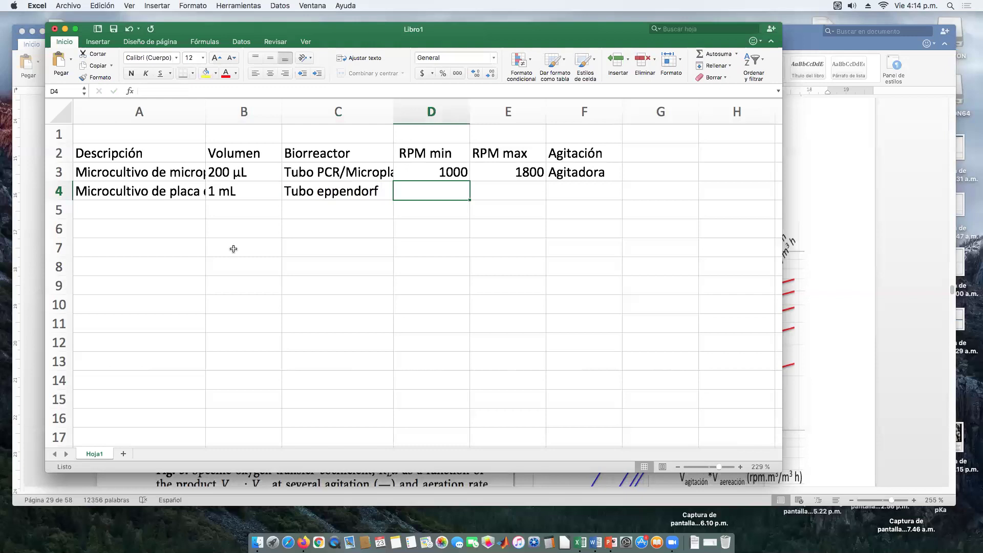
double_click(361, 187)
click(380, 190)
text(/Microplaca)
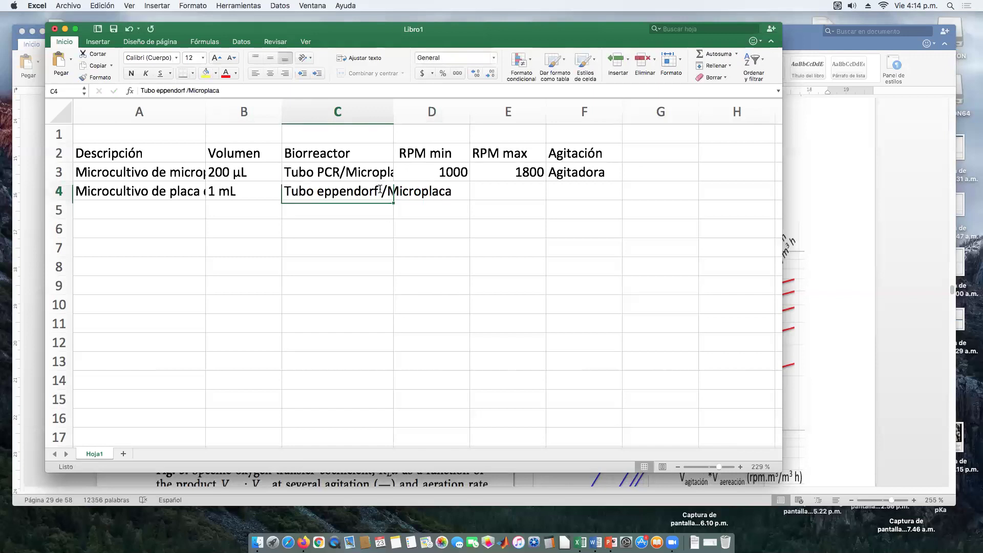
key(Tab)
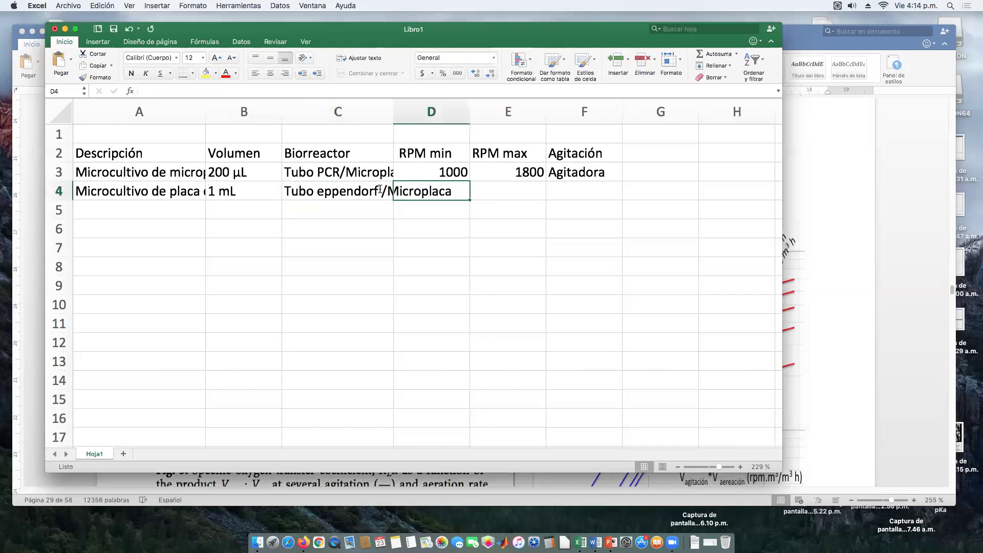
- Fill the minimum and maximum RPM values from cells D3:E3 down into row 4
drag(454, 171, 488, 170)
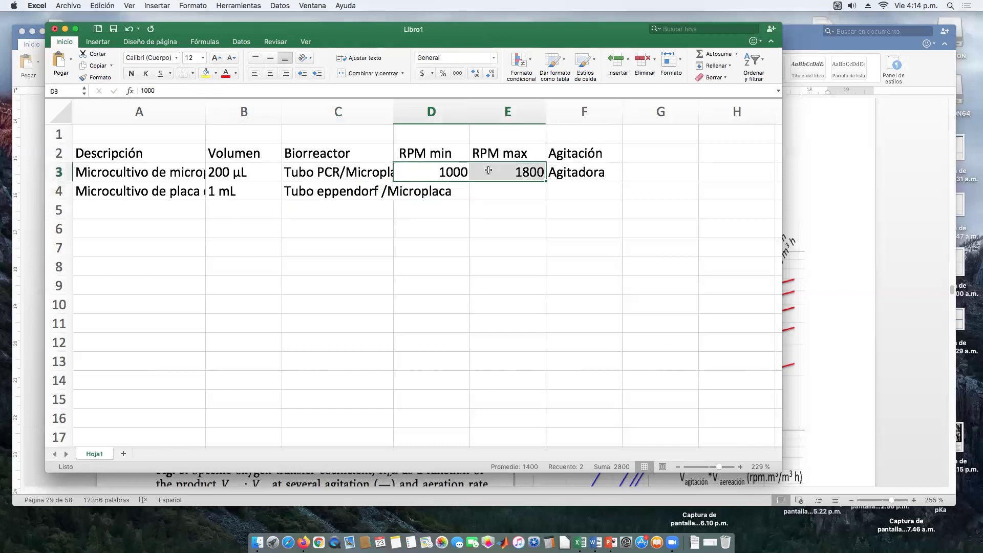
drag(545, 181, 537, 197)
click(513, 213)
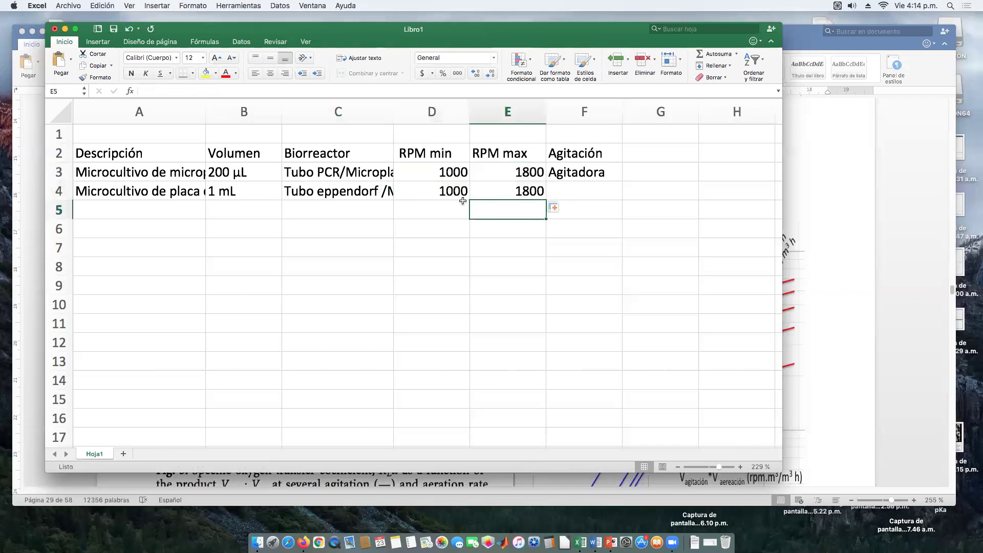
- Set row 4's minimum RPM to 800 and maximum RPM to 1500, and copy "Agitadora" from cell F3 into F4
click(447, 193)
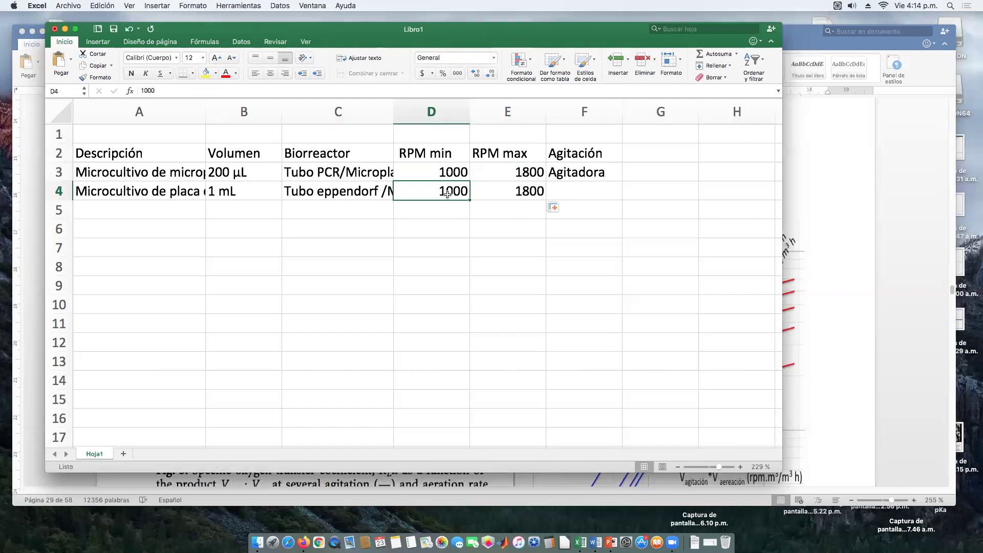
text(800)
key(Tab)
text(1500)
key(Return)
key(Up)
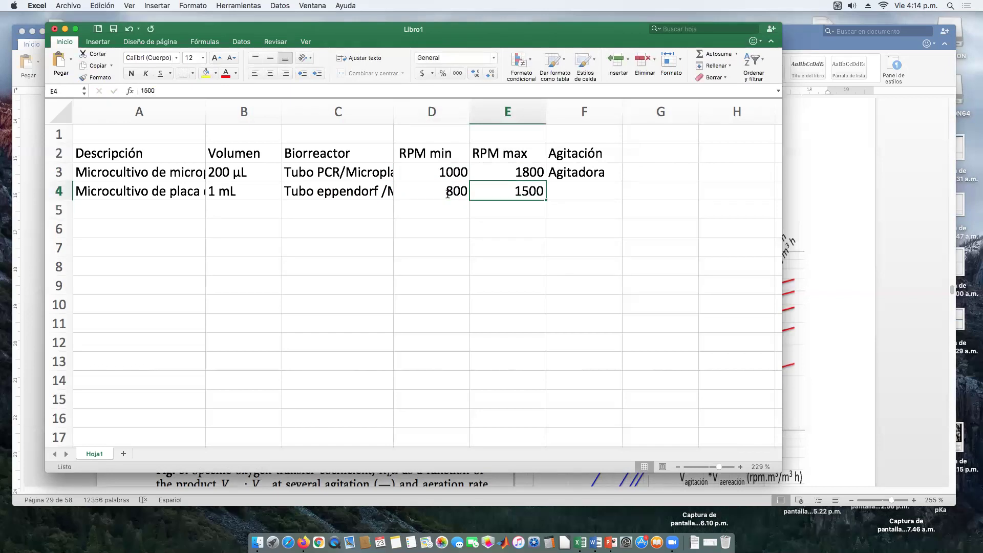
click(580, 171)
drag(623, 180, 622, 199)
- Enter the description "Tubos de ensaye" in cell A5
click(196, 205)
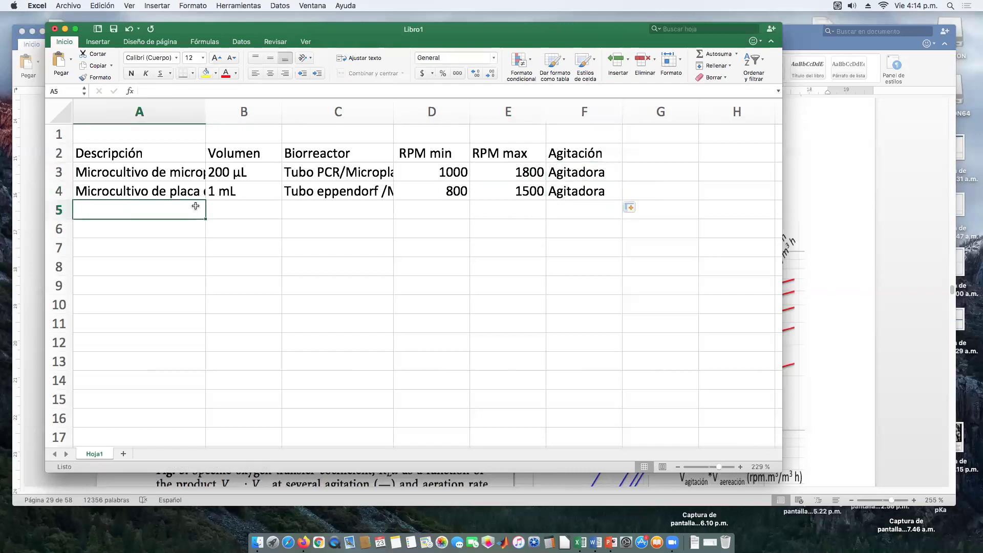
text(Tubo)
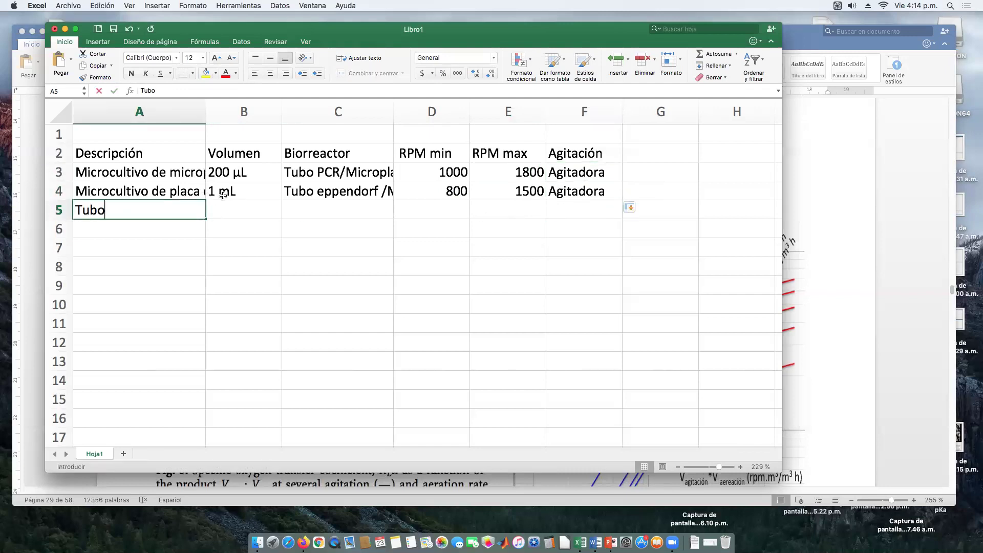
text(s de ensaye)
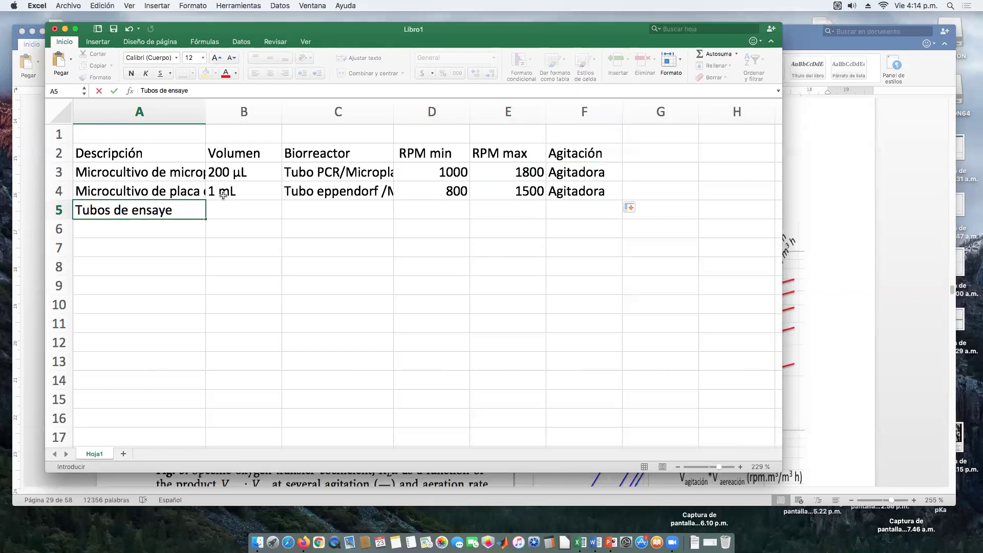
key(Tab)
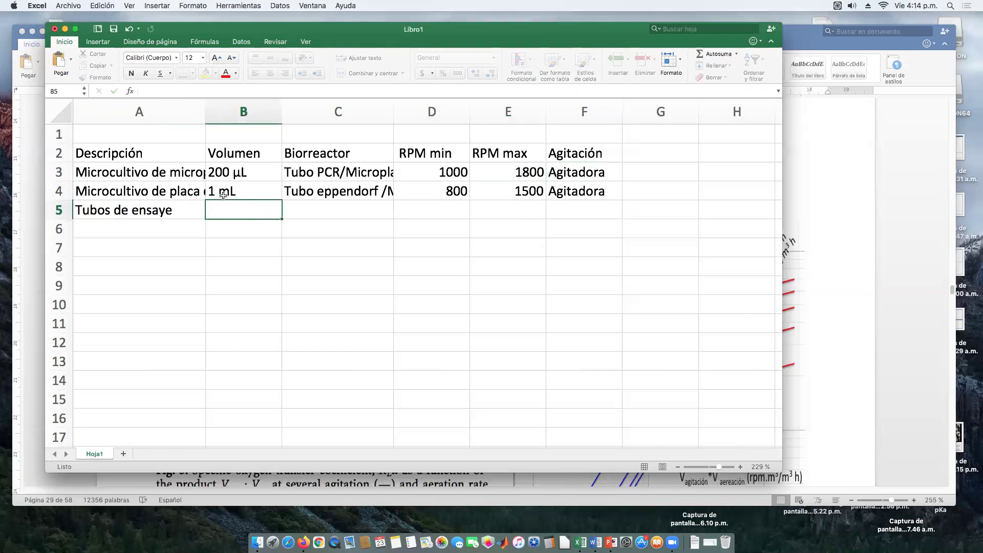
- Enter "tubo/micromatraz" as the test tubes' bioreactor in cell C5 and "1-3mL" as their volume in B5
key(Tab)
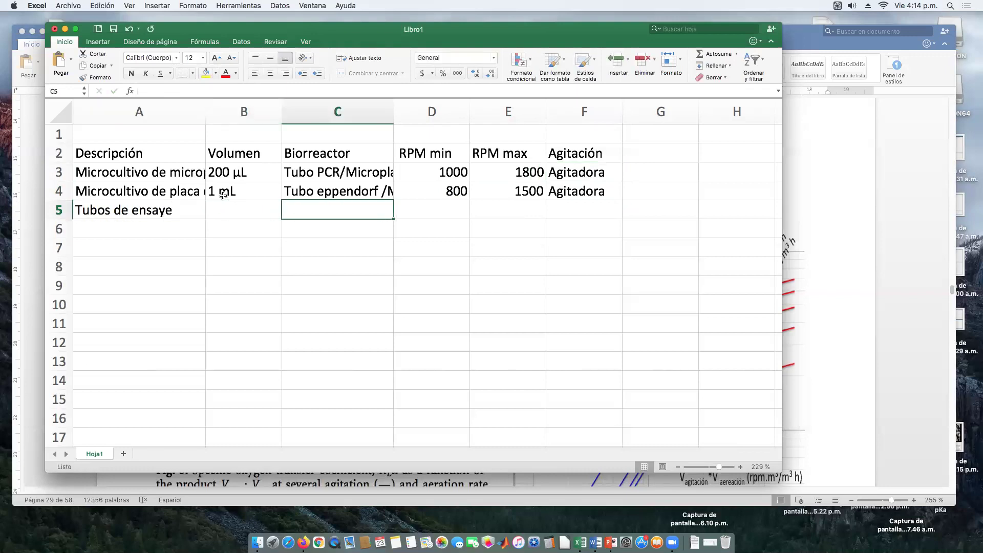
text(tubo/micromatraz)
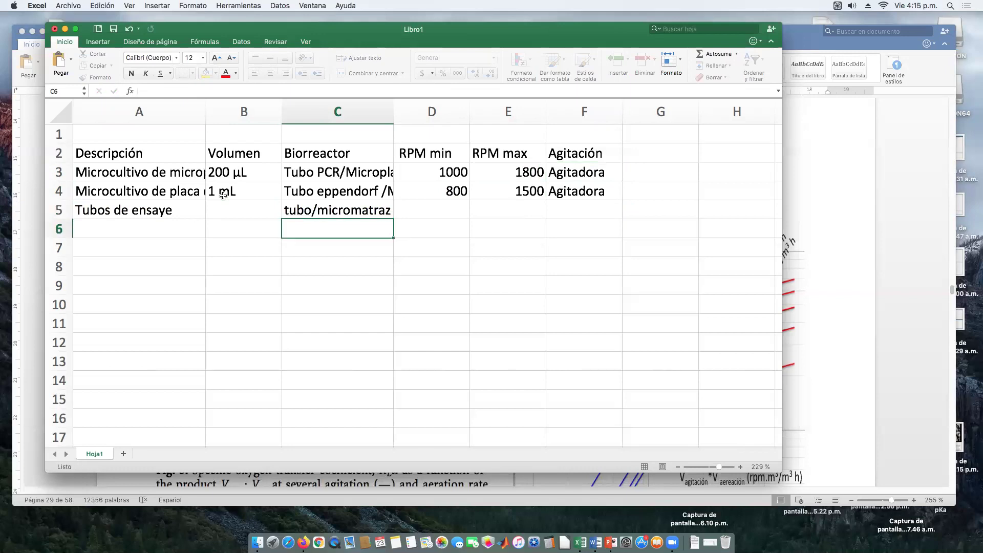
key(Left)
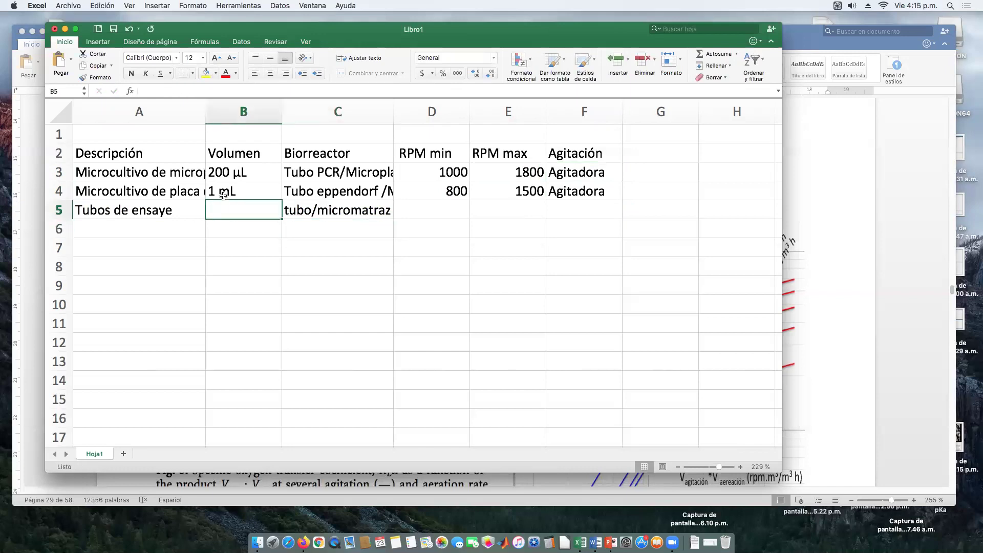
text(1-)
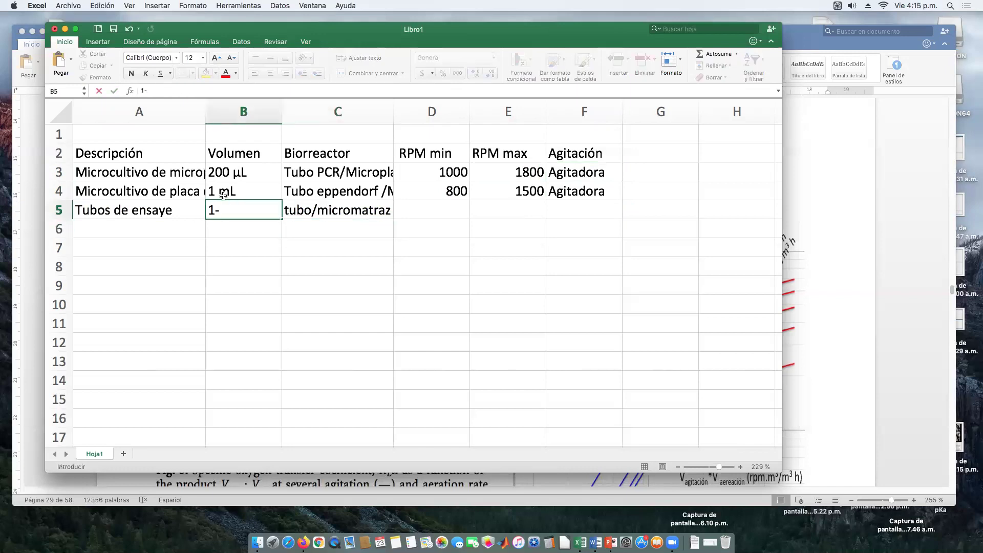
text(3,)
text(m)
key(Return)
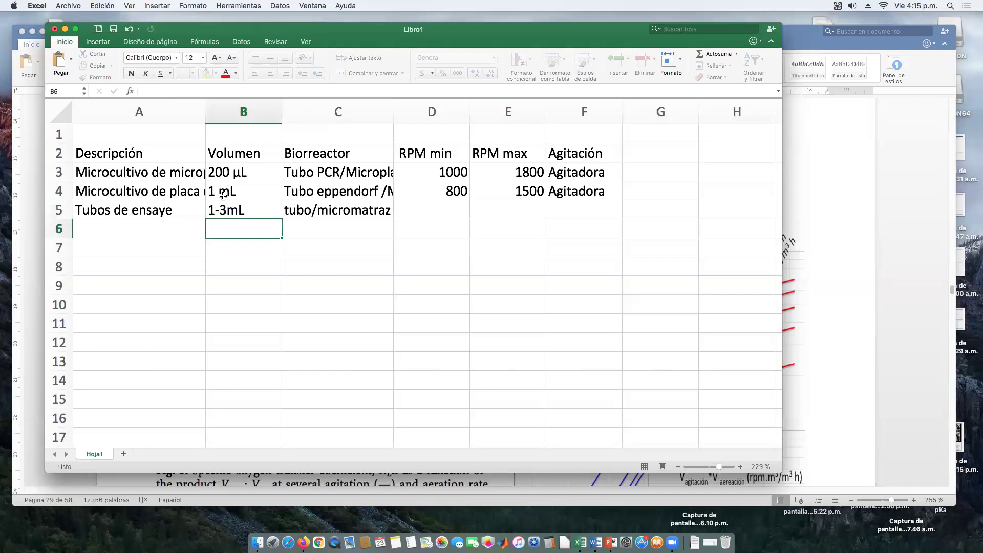
- Set the test tubes' minimum RPM to 80 in cell D5 and maximum RPM to 300 in E5
key(Up)
key(Right)
key(Right)
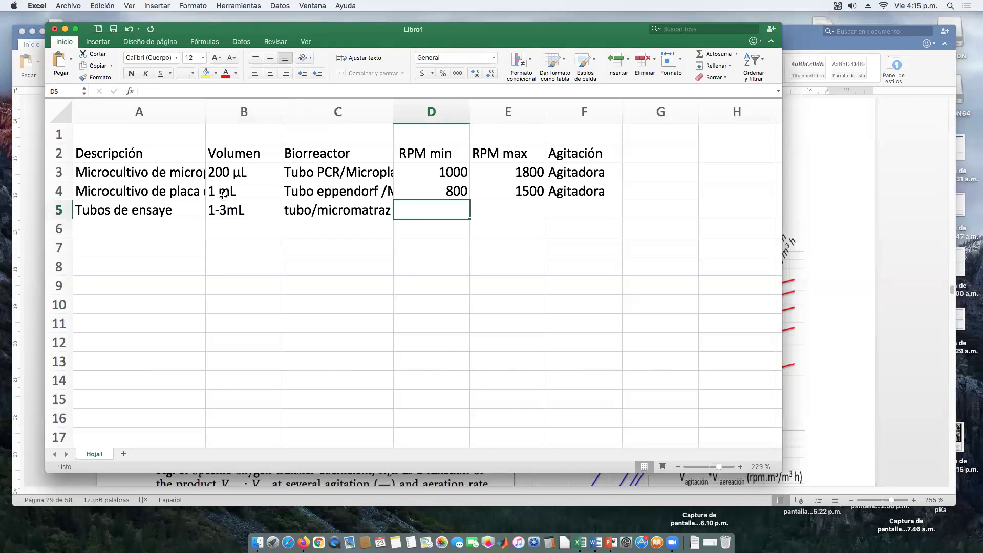
text(80)
key(Tab)
text(3000)
key(Return)
key(Up)
text(300)
key(Return)
- Enter "Agitadora" as the test tubes' agitation type in cell F5
key(Up)
key(Right)
text(Agita)
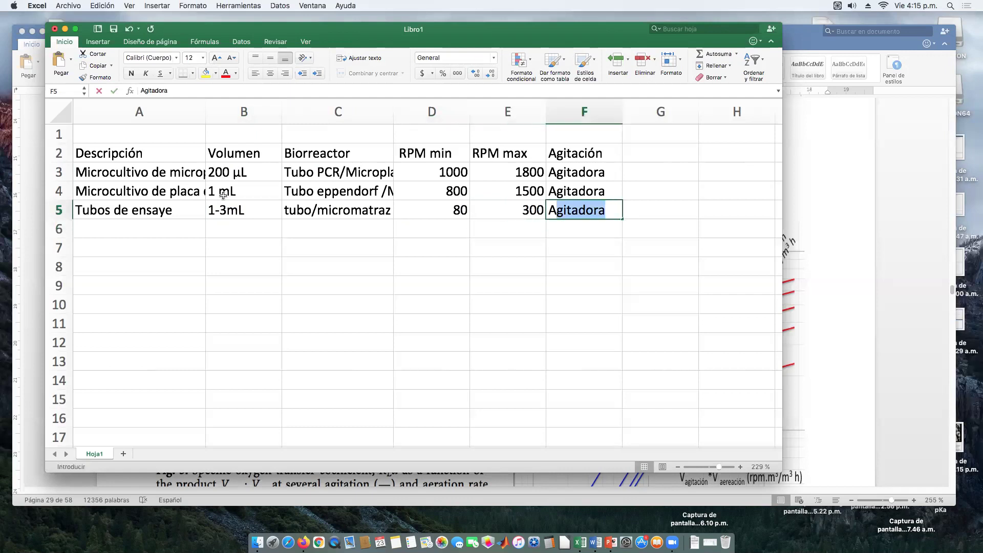
text(dora)
key(Return)
- Enter the volume "3-5ml" in cell B6, below the test tubes' volume
key(Left)
key(Left)
key(Left)
key(Left)
key(Left)
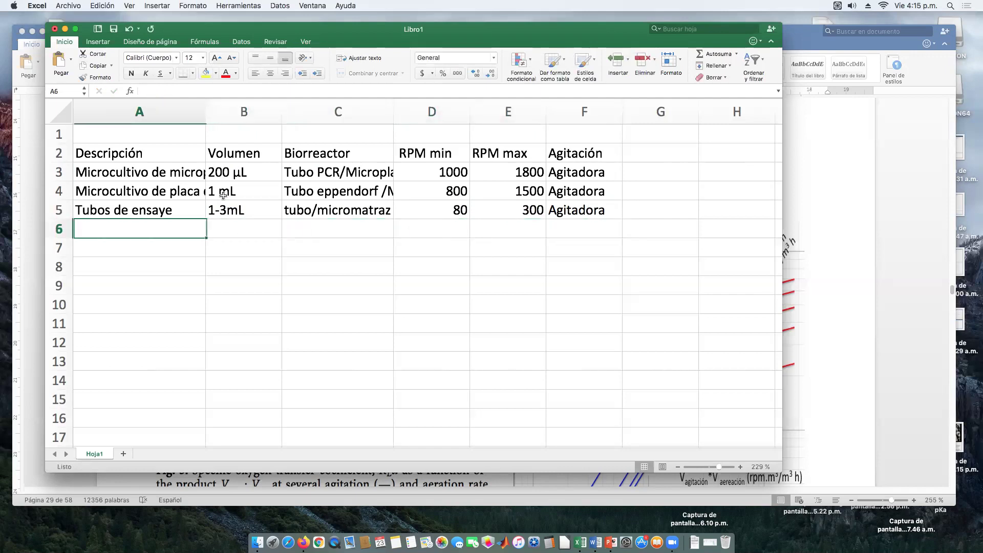
key(Right)
click(217, 212)
click(241, 233)
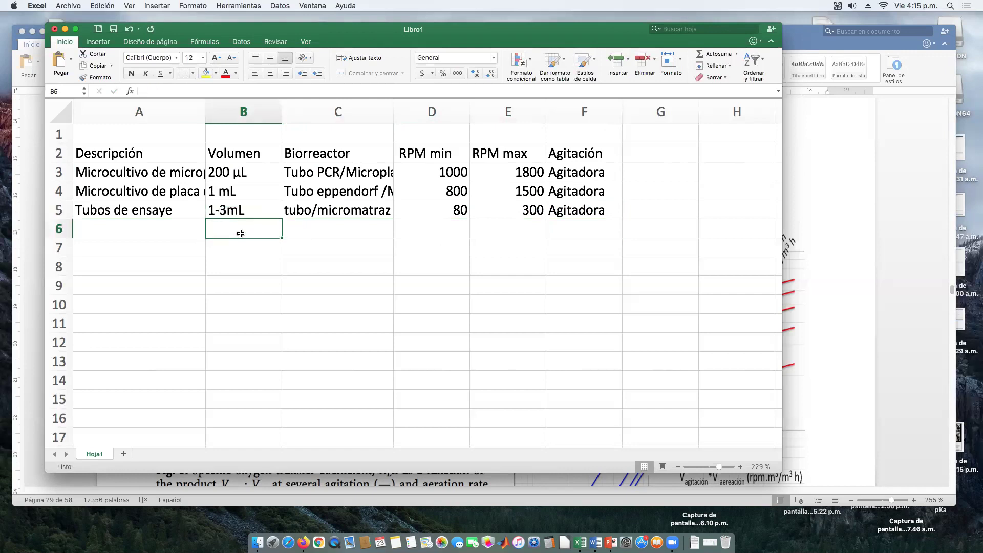
text(3-)
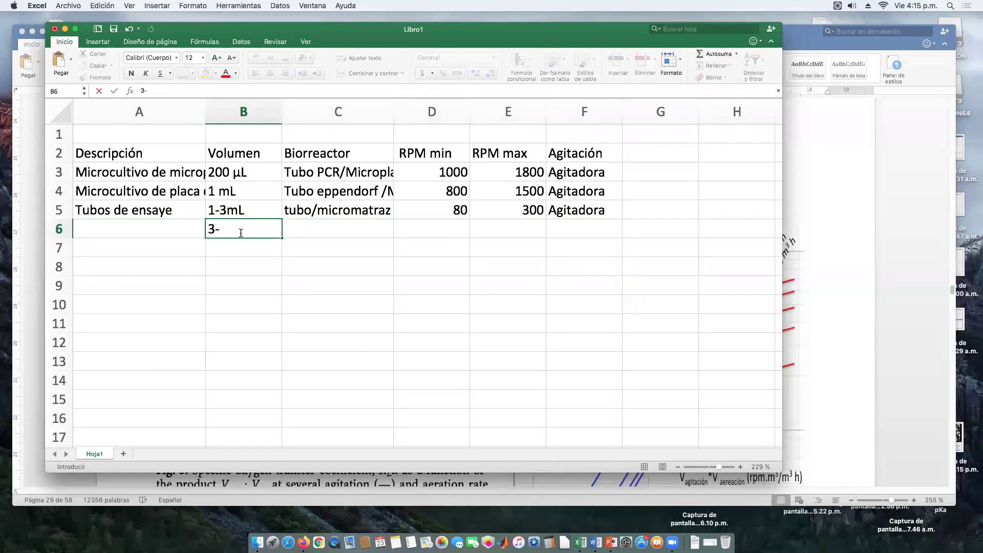
text(5ml)
key(Return)
- Change the bioreactor in cell C5 to "tubo de ensaye/micromatraz"
key(Up)
key(Right)
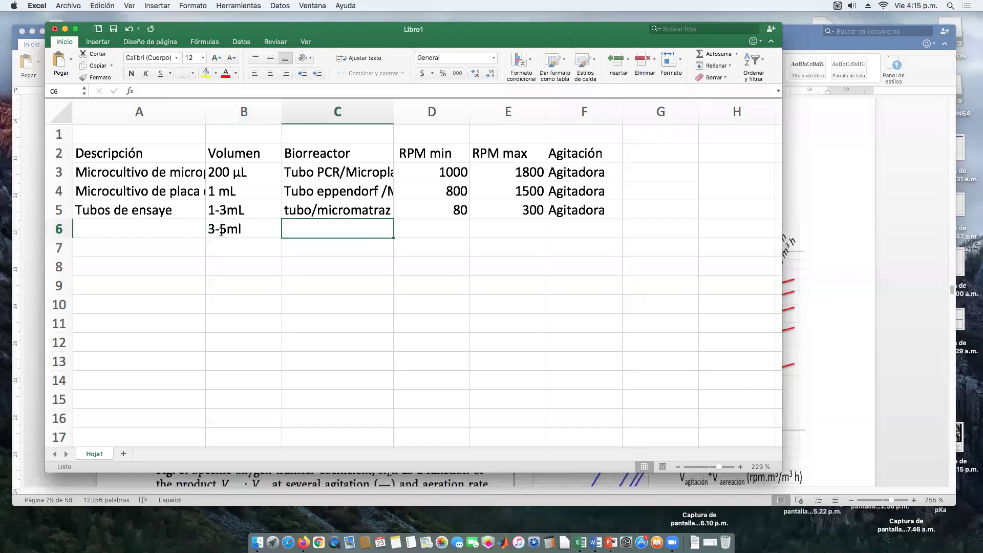
double_click(309, 208)
text(de ensaye)
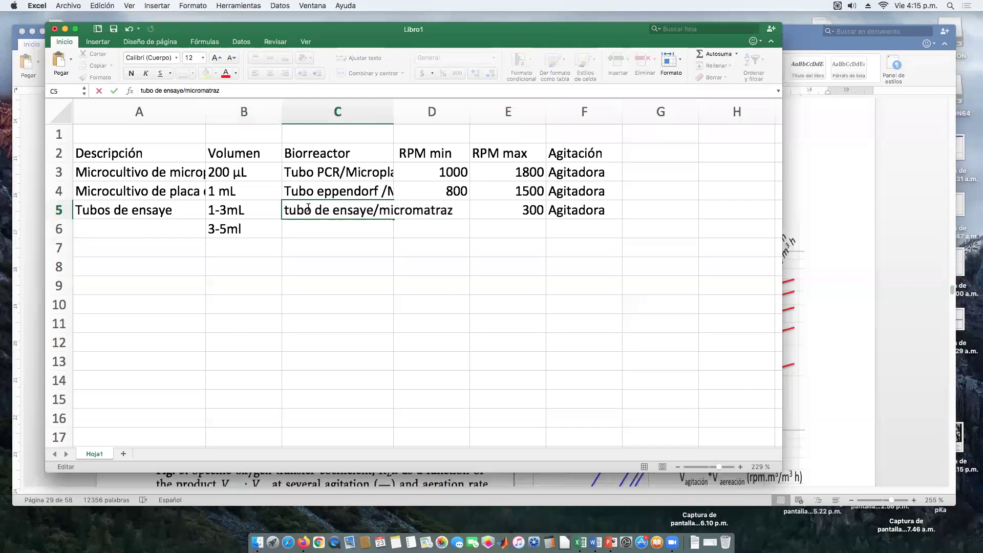
key(Return)
- Enter "Tubo Falcon/micromatraz" as the bioreactor in cell C6 and widen column C to fit its entries
text(T)
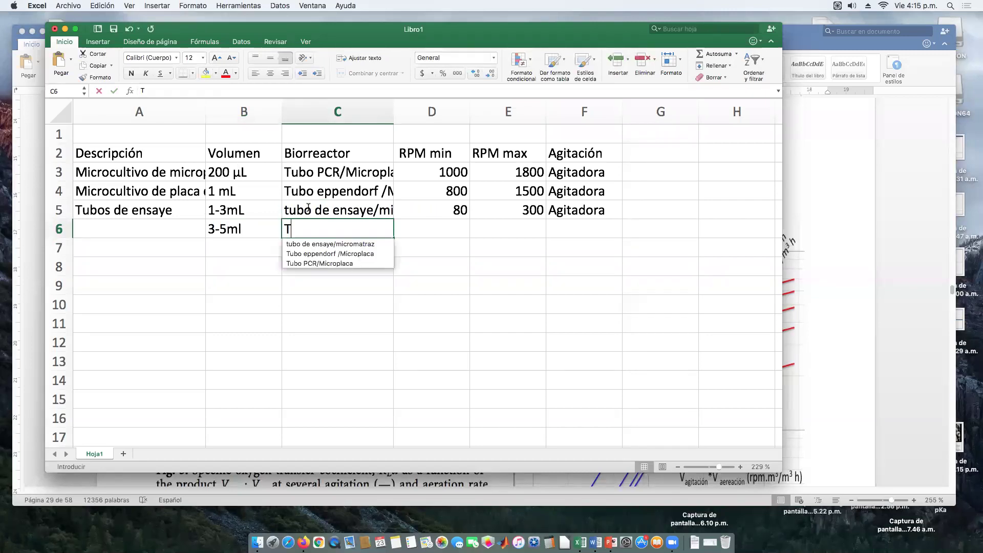
text(ubo)
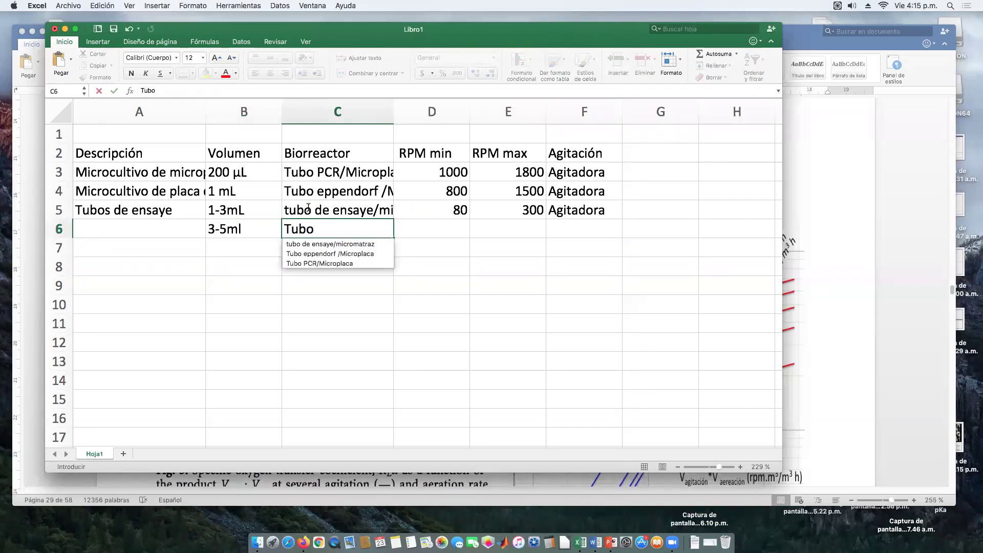
text( Falcon)
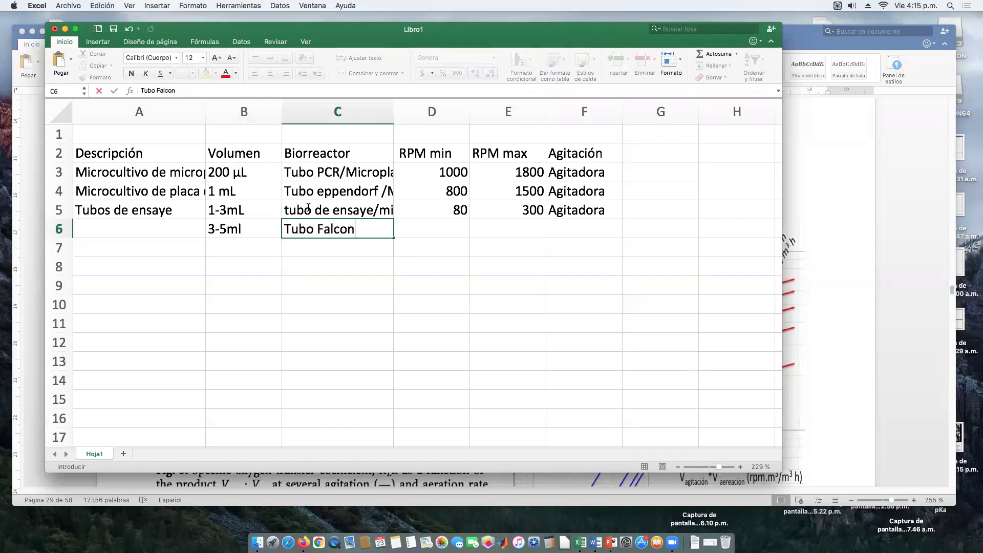
text(/mocromatraz)
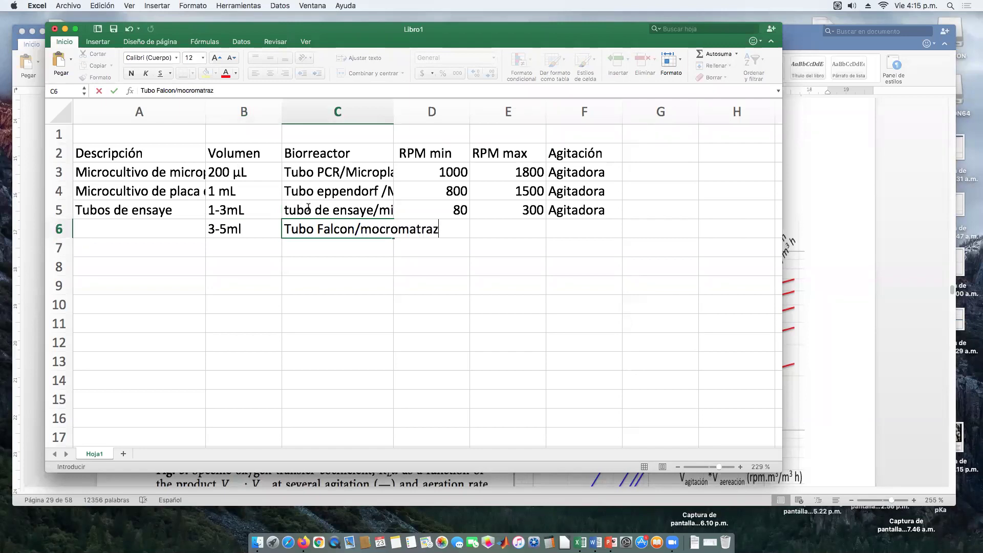
click(377, 229)
key(BackSpace)
text(i)
key(Return)
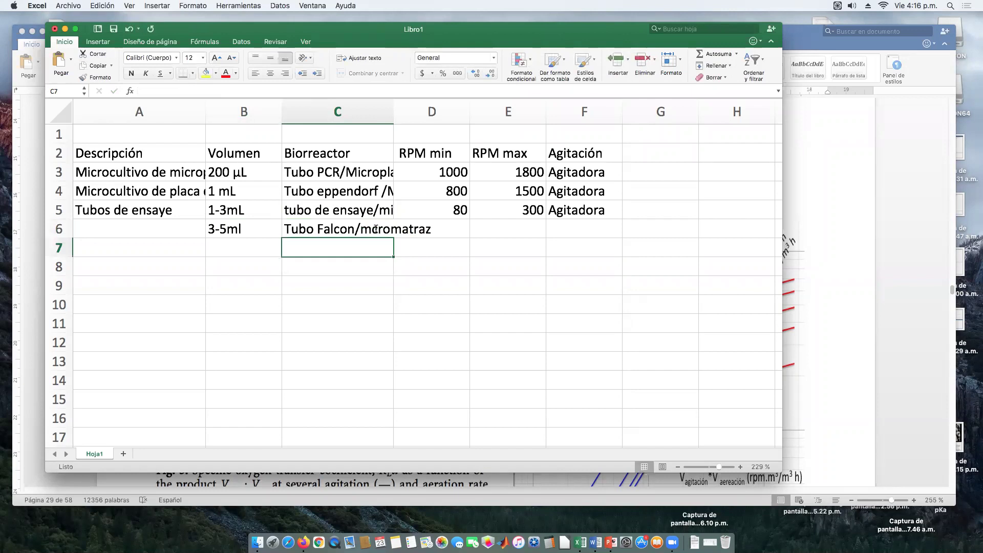
double_click(373, 229)
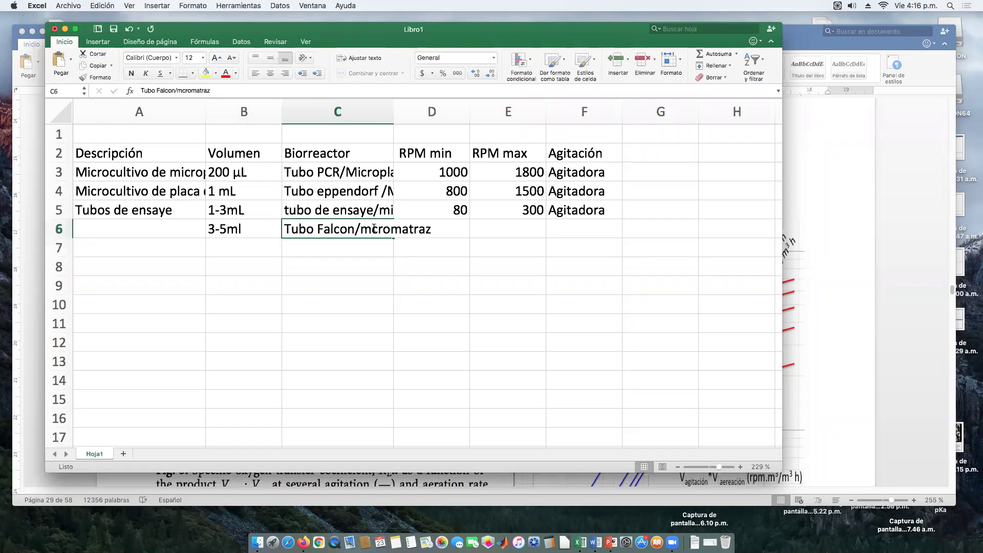
key(Escape)
text(z)
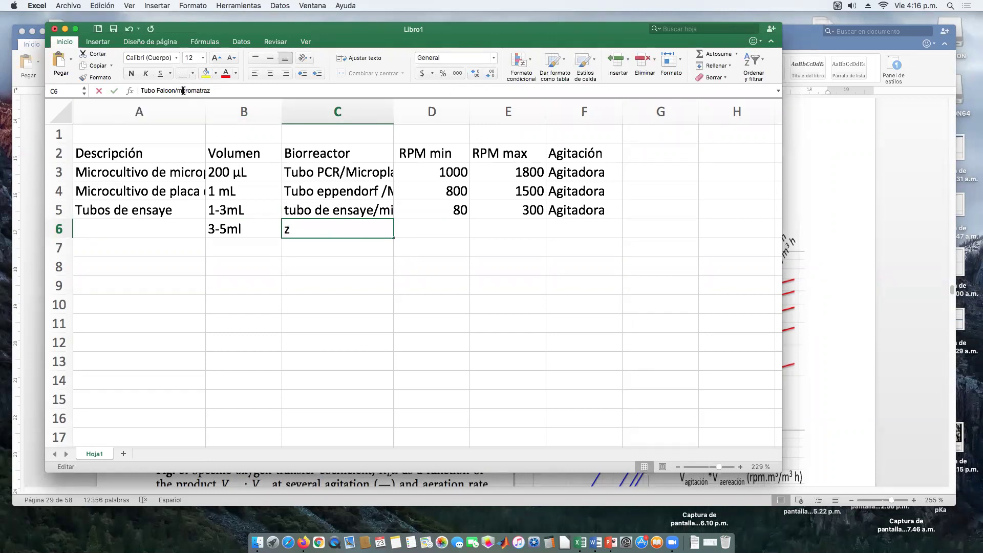
text(i)
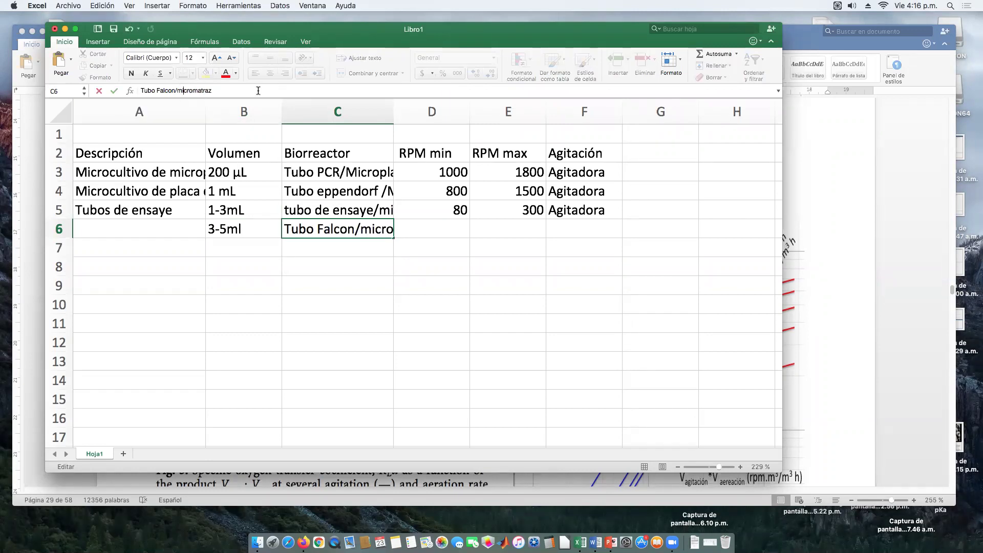
key(Return)
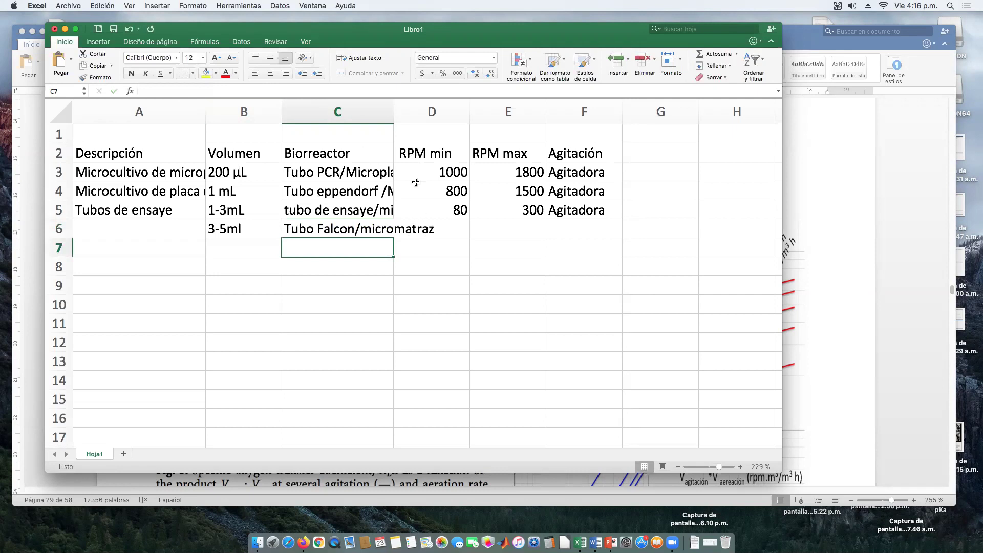
drag(396, 113, 456, 113)
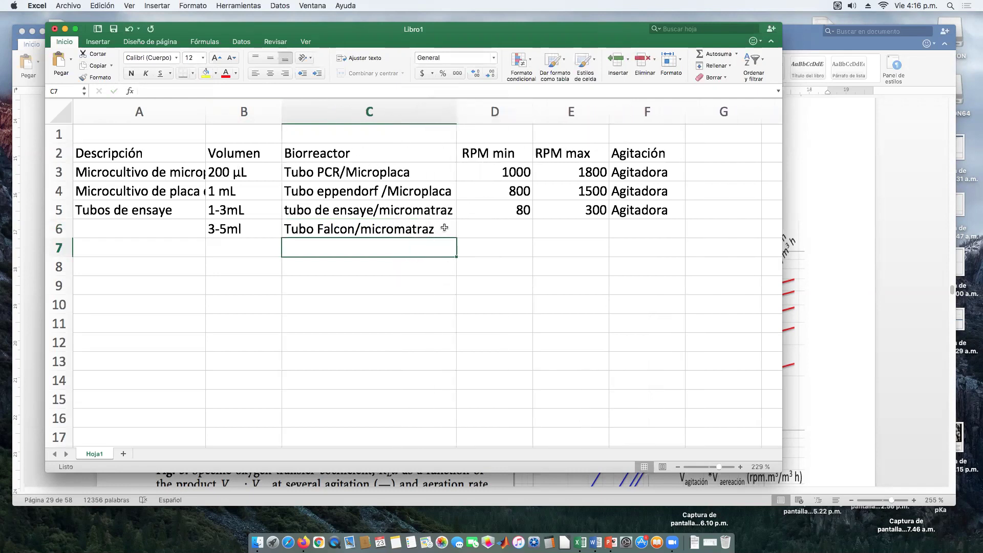
- Set row 6's minimum RPM to 50 and maximum RPM to 250
click(488, 231)
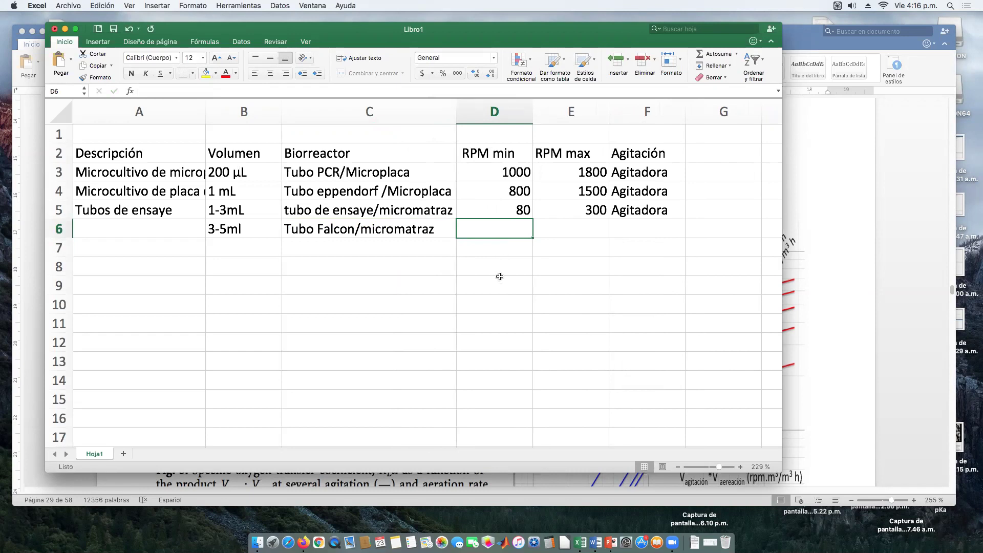
text(80)
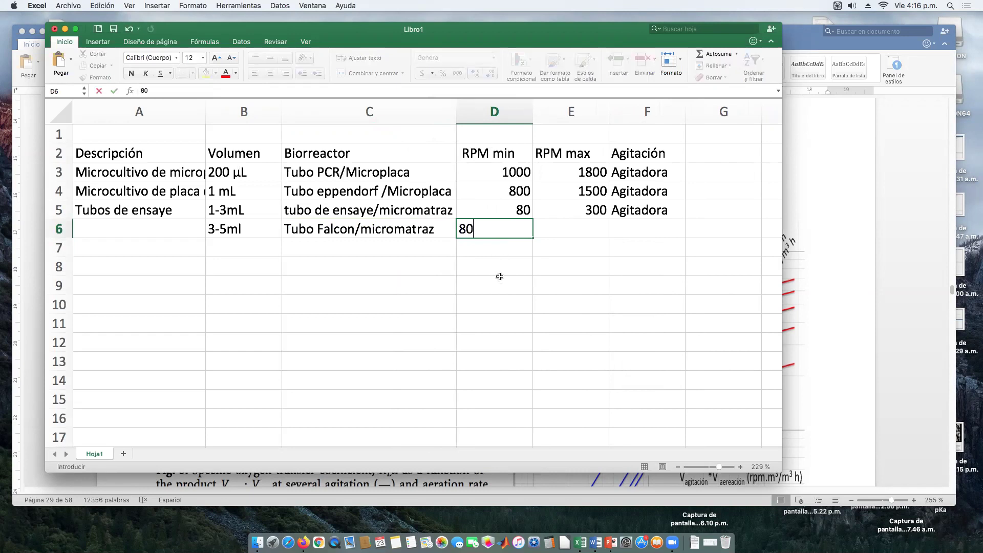
key(BackSpace)
key(BackSpace)
text(50)
key(Tab)
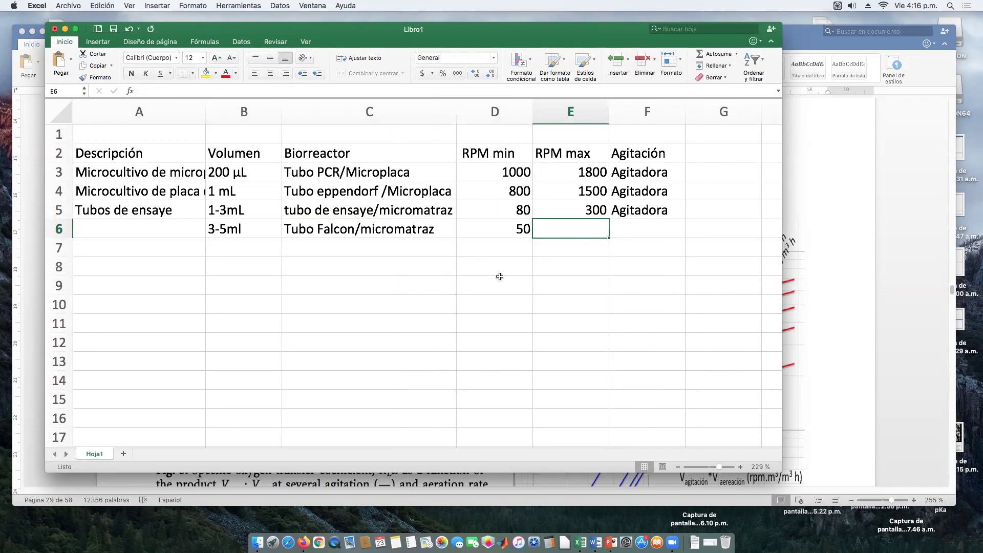
text(250)
key(Return)
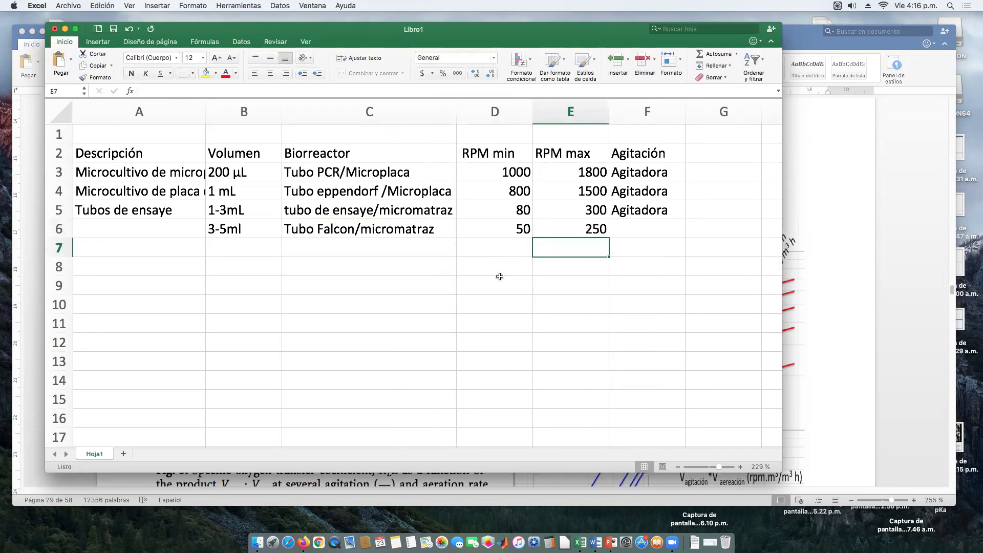
- Copy the agitation type "Agitadora" from cell F5 down into F6
click(653, 211)
drag(685, 219, 679, 231)
click(658, 246)
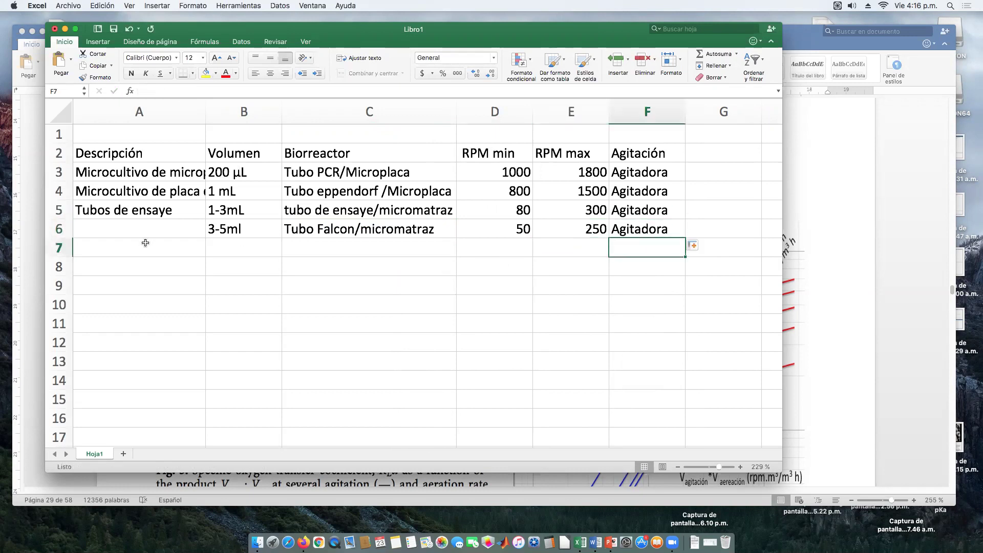
- Enter "5-10" as the volume in cell B7
click(235, 243)
text(5)
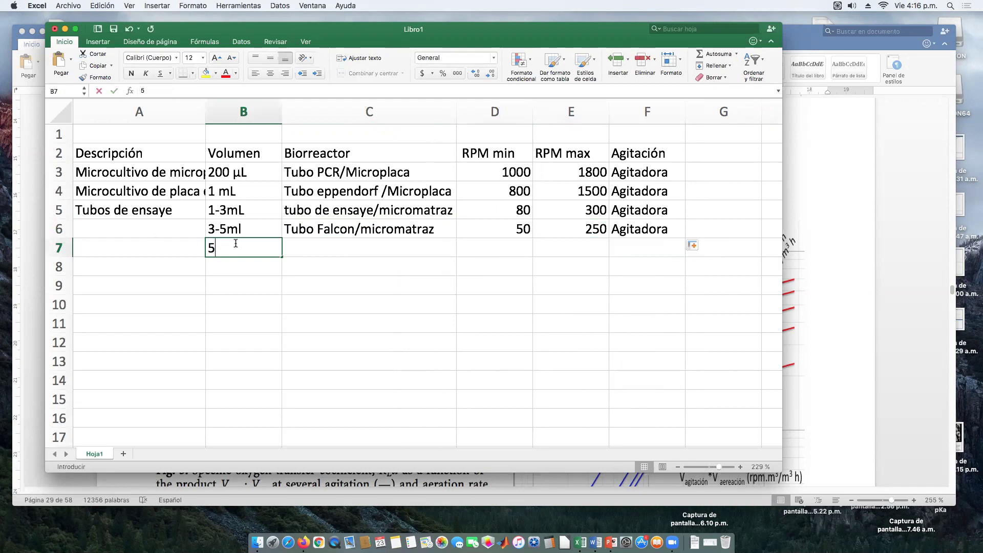
text(-10)
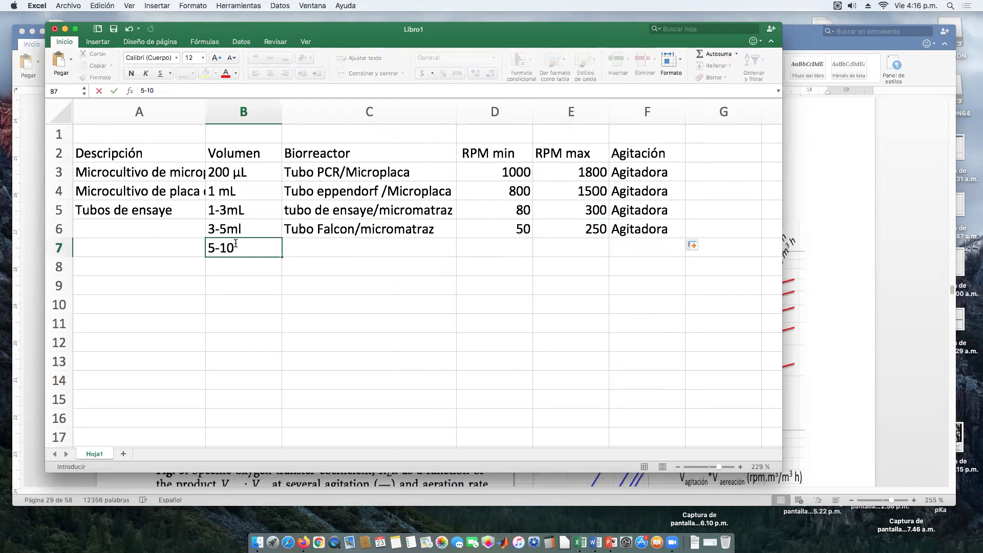
click(337, 234)
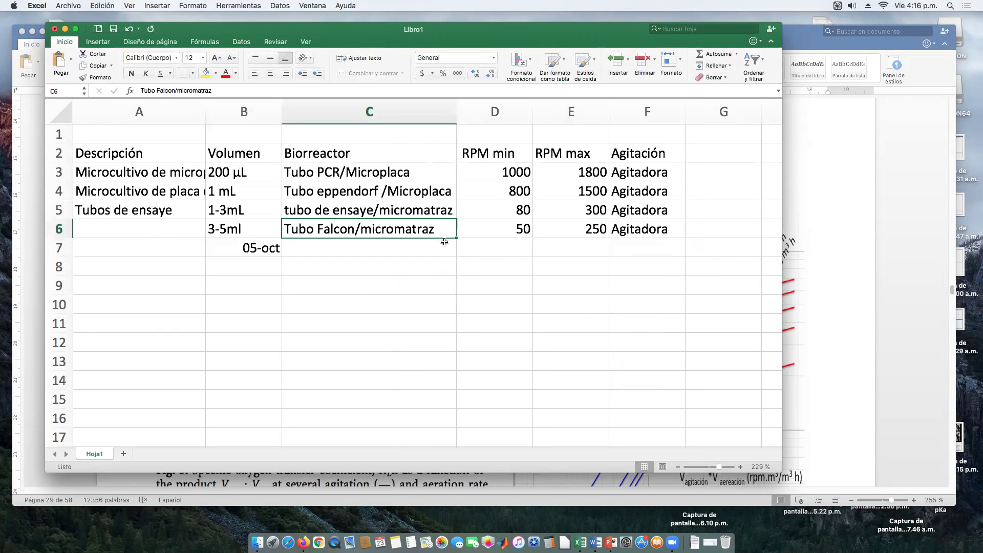
- Fill the bioreactor, RPM and agitation entries from cells C6:F6 down into row 7
click(636, 229)
key(shift+Left)
key(shift+Left)
key(shift+Left)
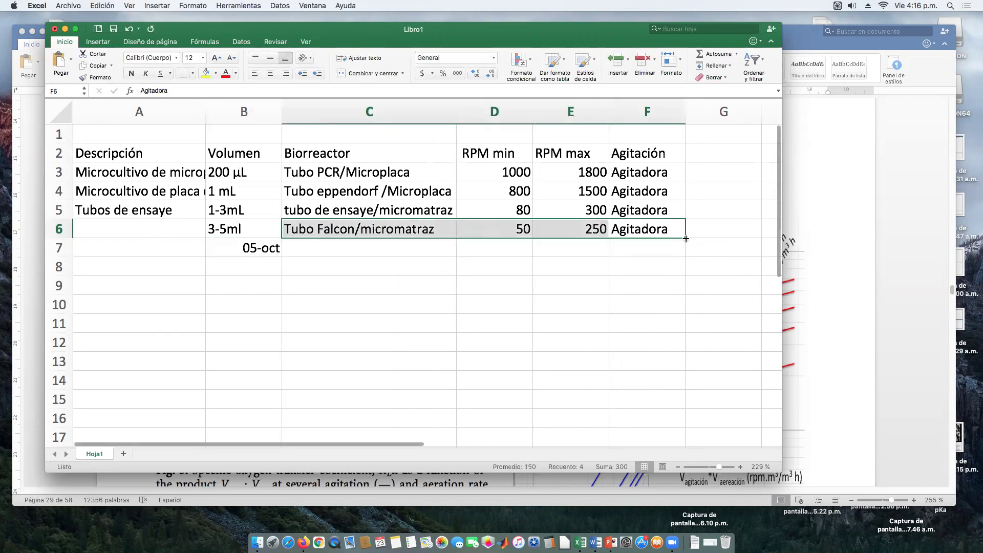
drag(684, 240, 685, 257)
- Set row 7's maximum RPM to 200 in cell E7
double_click(601, 247)
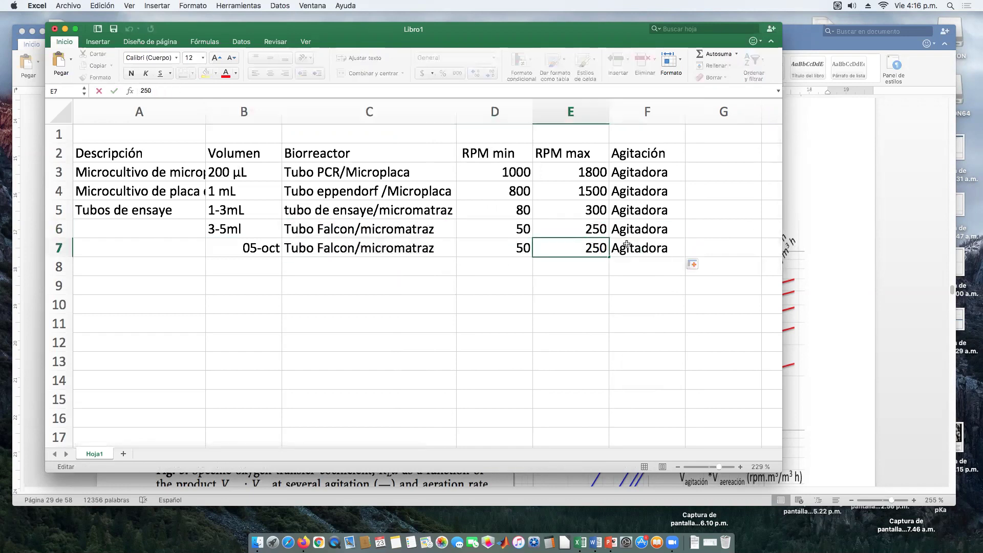
key(BackSpace)
key(BackSpace)
text(00)
key(Return)
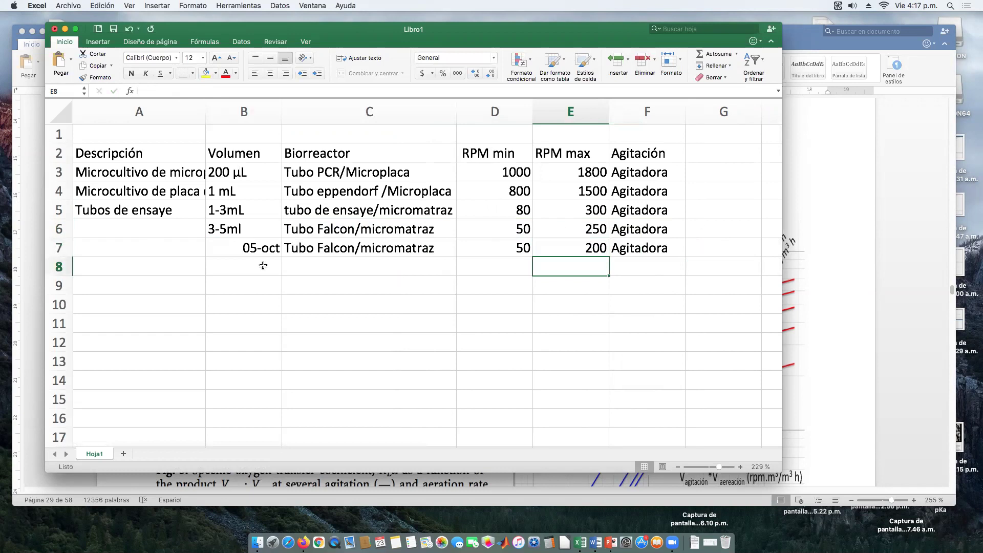
- Replace the date in cell B7 with the volume "5-10mL"
double_click(244, 245)
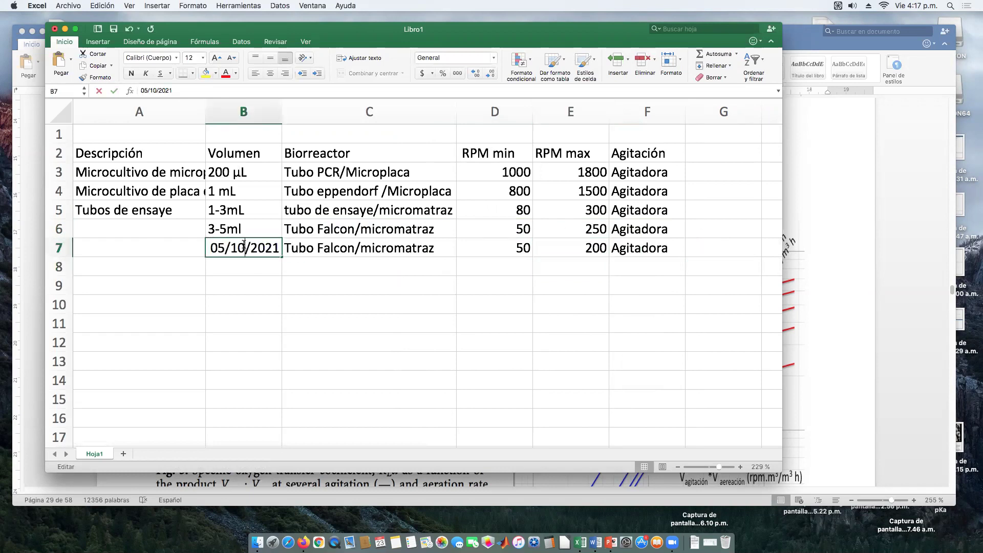
drag(258, 217, 274, 264)
double_click(261, 248)
click(215, 248)
key(BackSpace)
text(5)
key(Right)
key(Right)
key(BackSpace)
text(10)
key(Return)
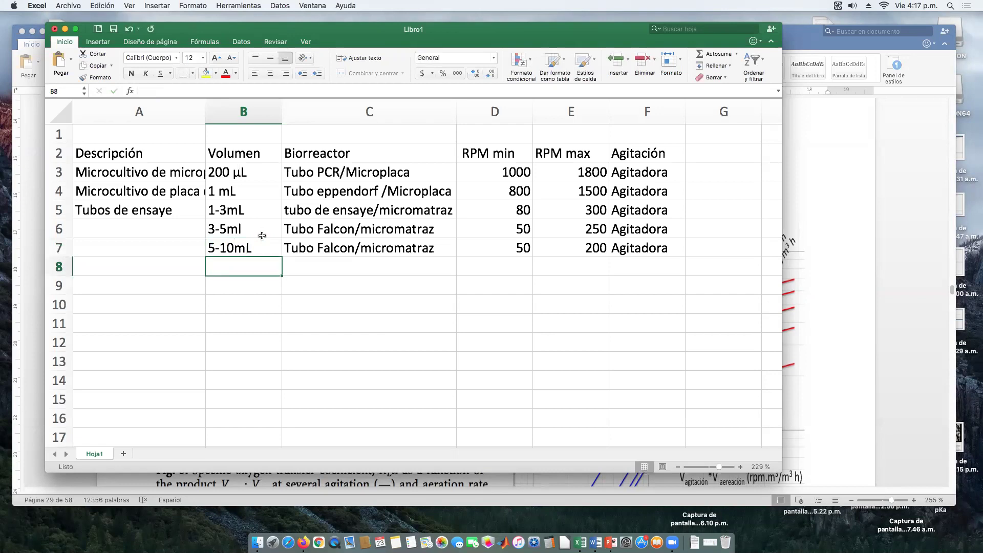
- Fill in row 8 with the description "Matraz", the volume "10-50mL" and the bioreactor "Matraz"
click(294, 261)
text(Matraz)
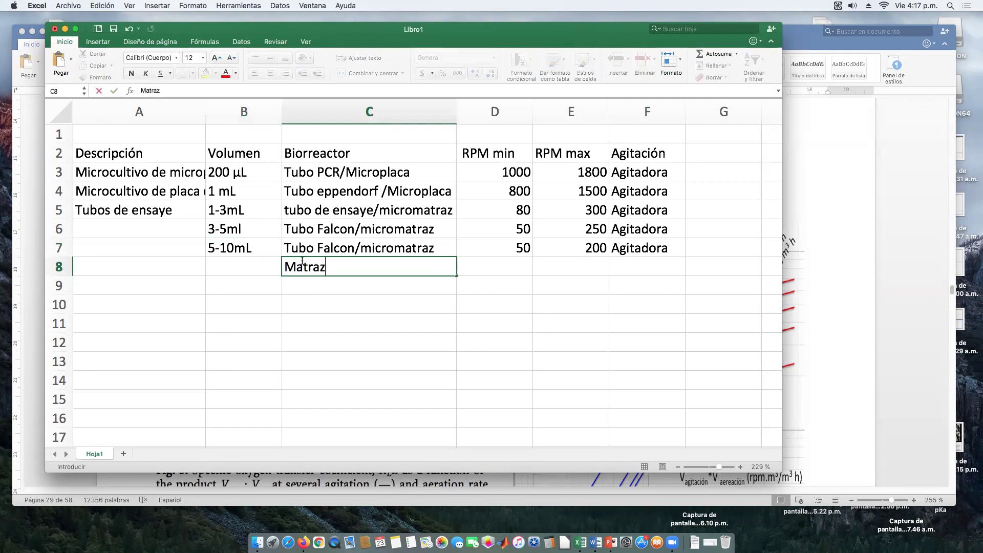
key(Left)
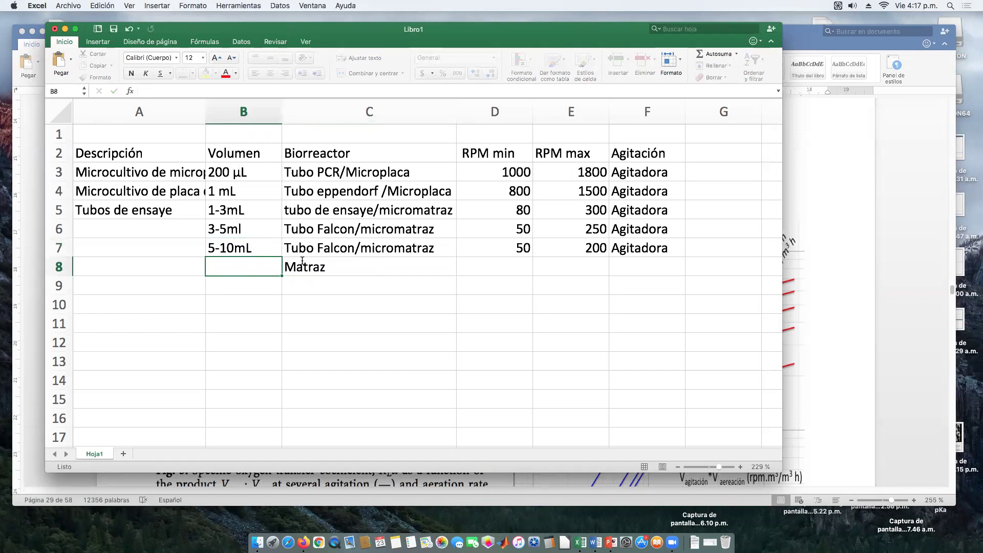
text(10-50mL)
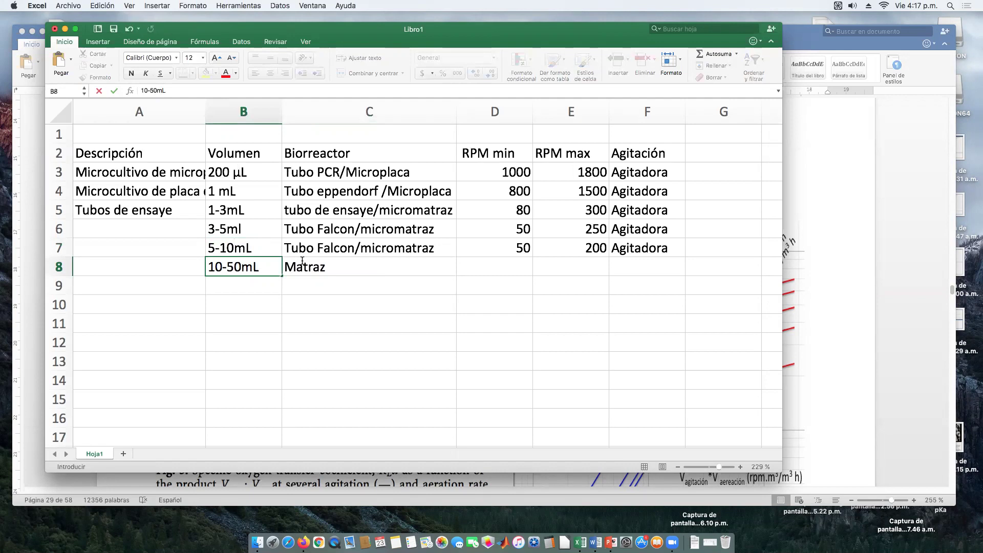
key(Return)
key(Up)
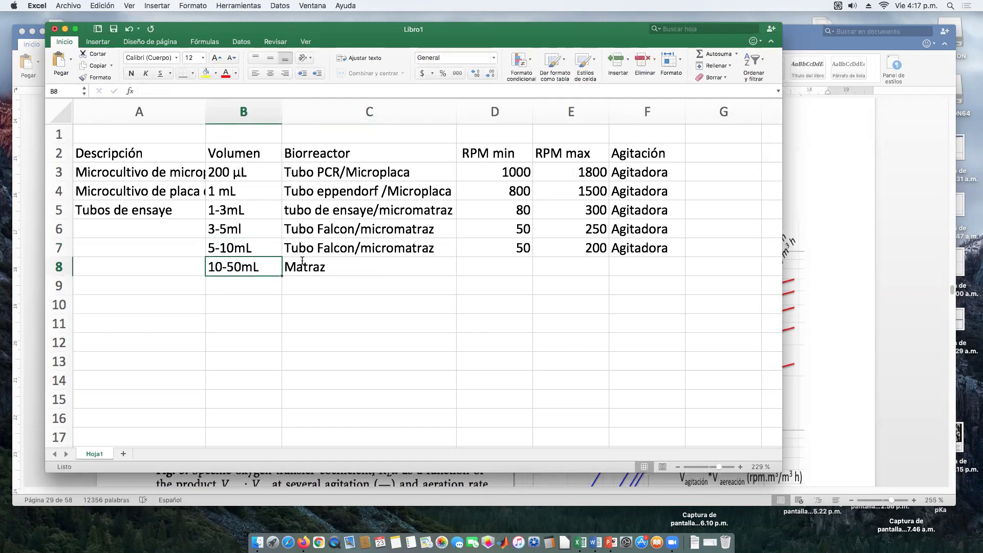
key(Left)
text(Matraz)
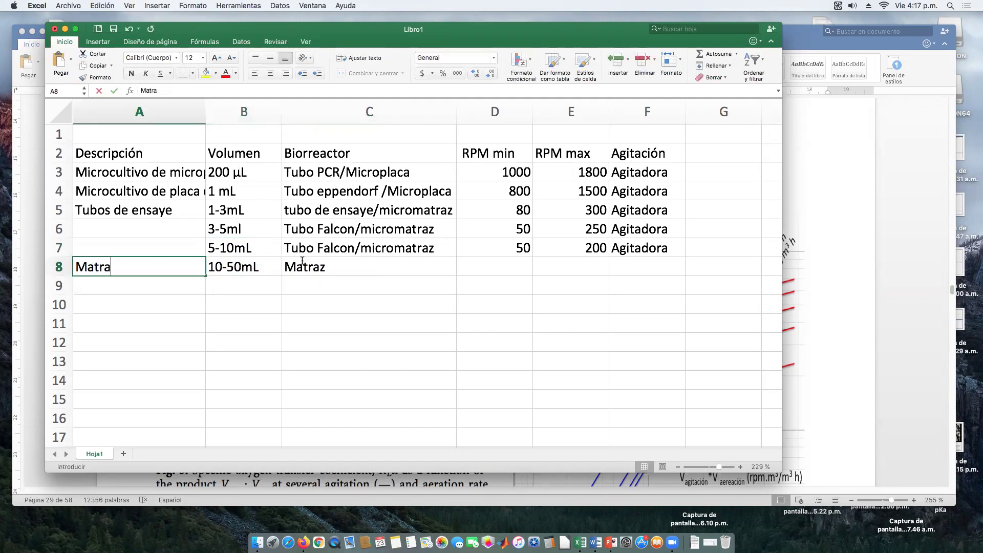
- Fill the RPM and agitation entries from cells D7:F7 down into row 8
key(Tab)
key(Tab)
key(Tab)
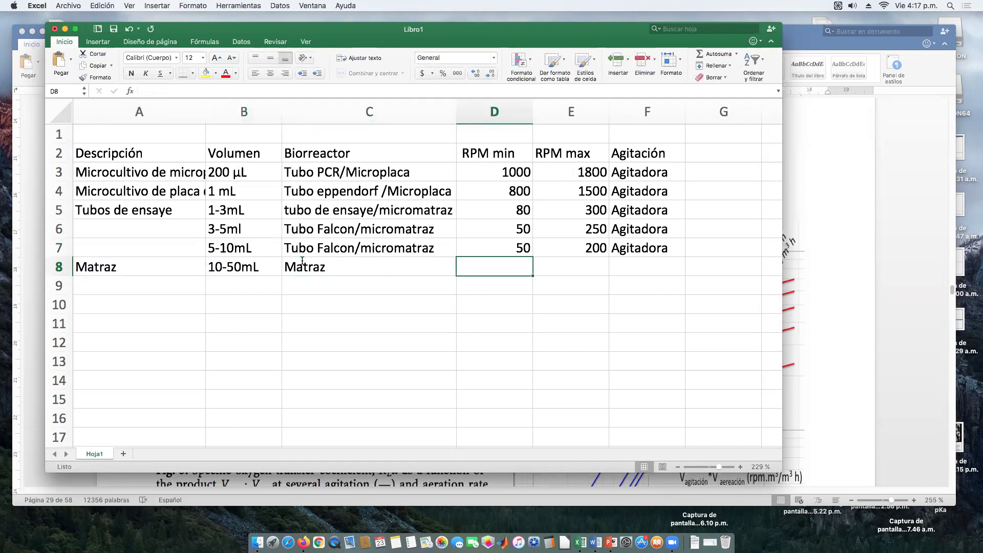
drag(515, 249, 686, 274)
click(681, 285)
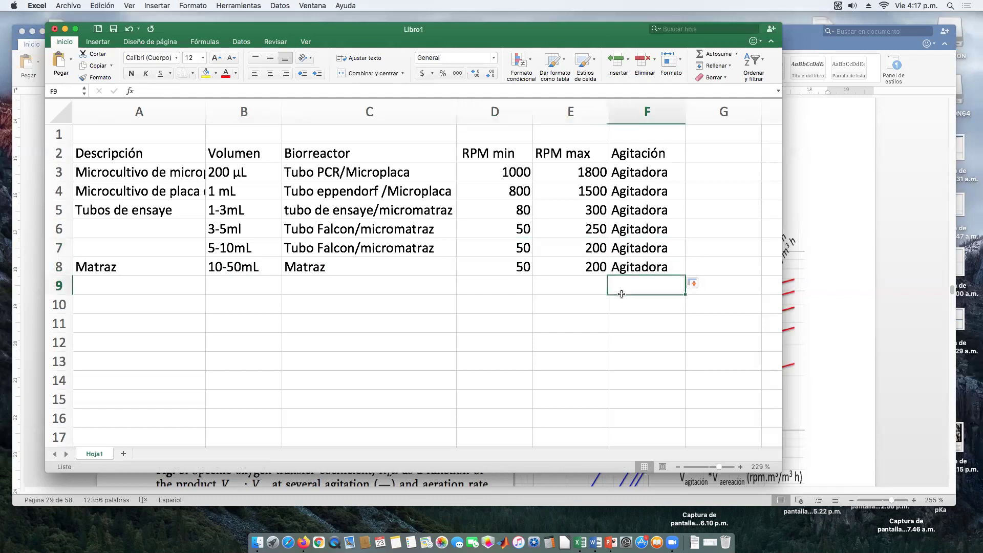
- Enter "100-500" as the volume in cell B9
click(244, 286)
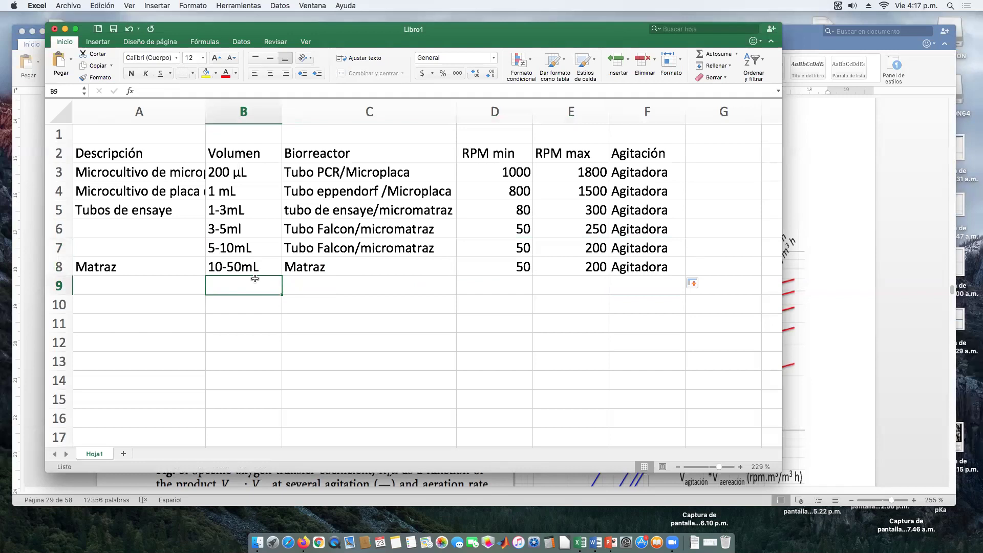
text(10)
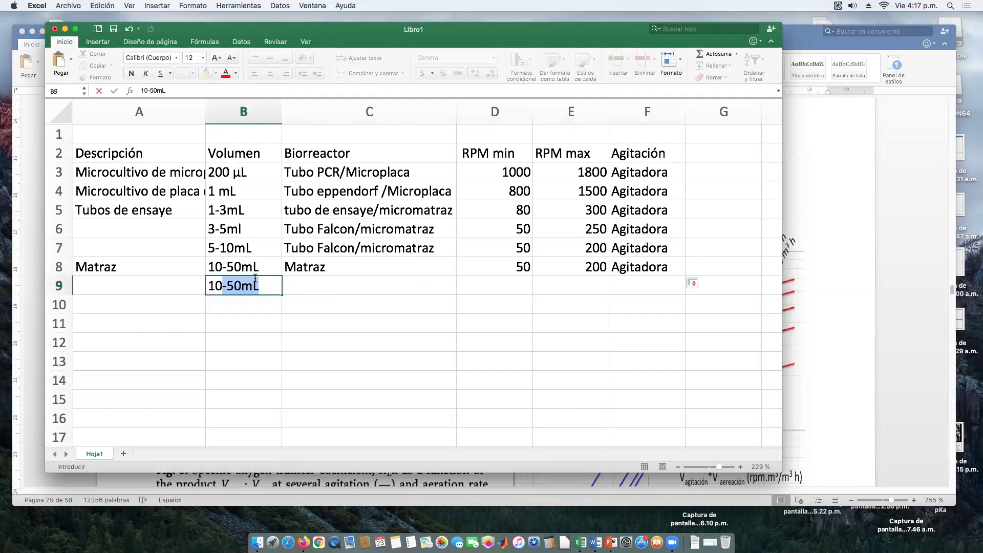
text(0)
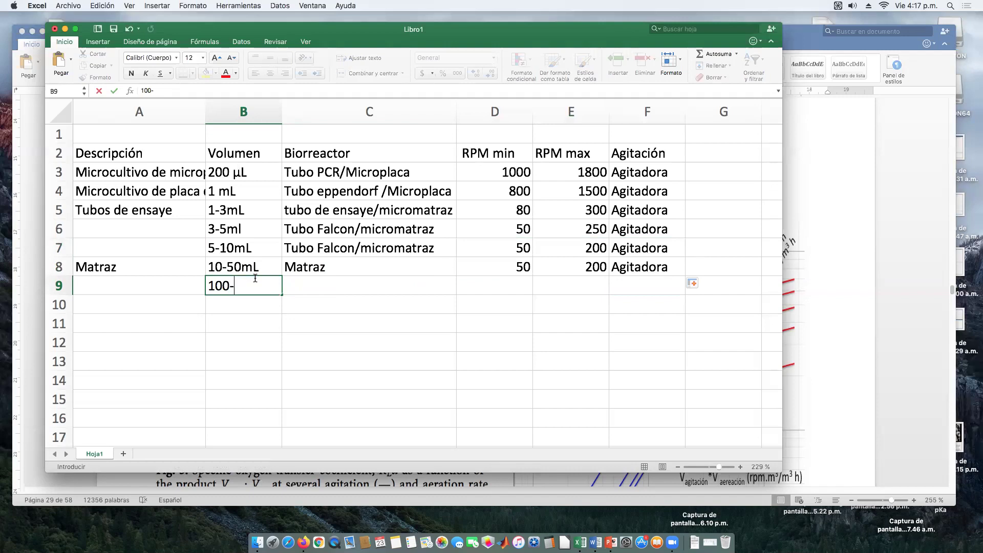
text(-500)
- Extend the bioreactor text in cell C8 to "Matraz (Vmax 250ml- Vel min 100mL)"
click(412, 271)
double_click(397, 267)
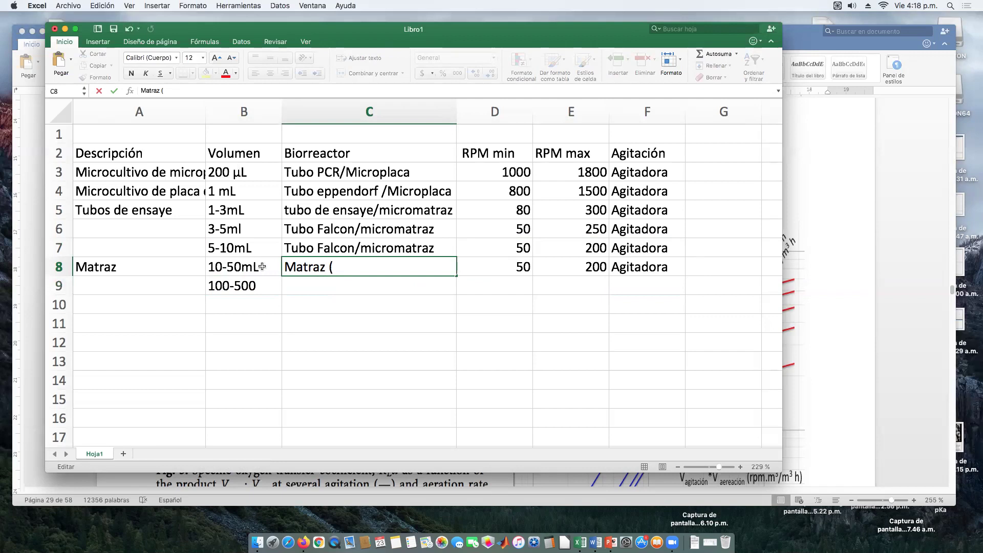
text(Vma)
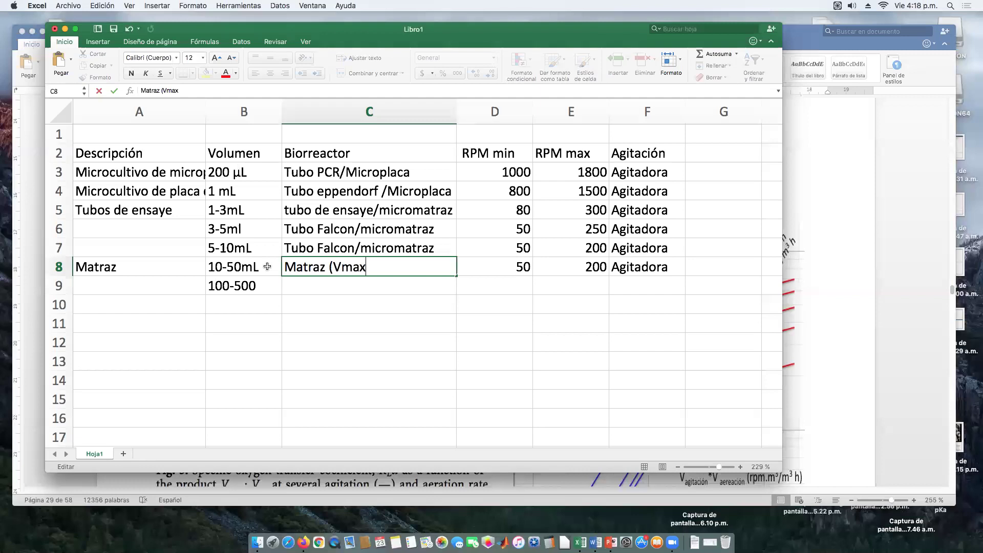
text(x 25)
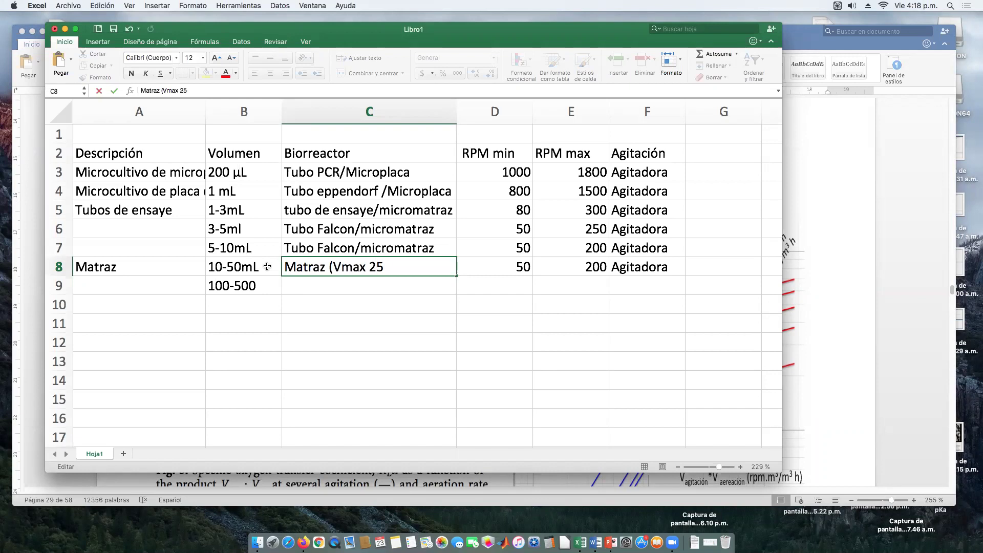
text(0ml- Vel min)
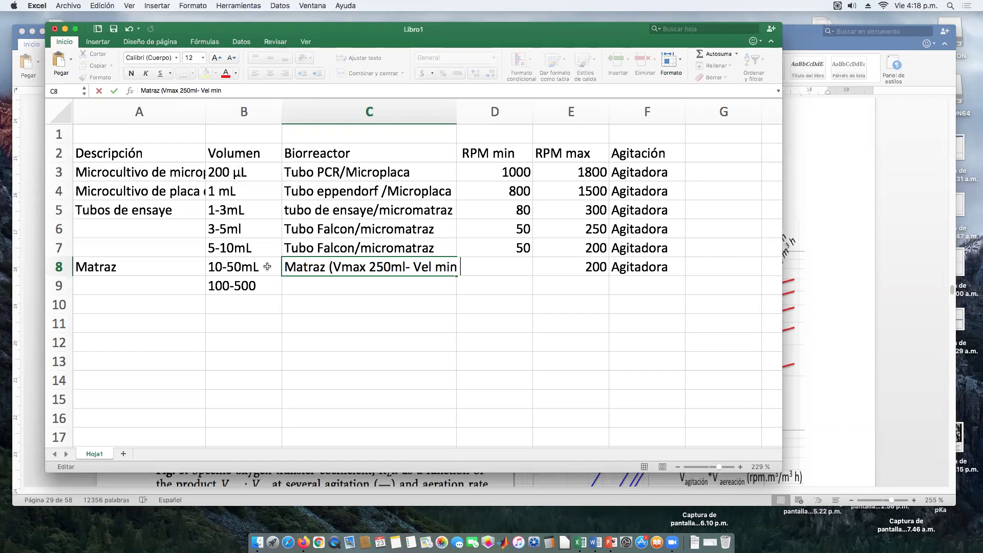
text( 100,)
key(BackSpace)
text(mL))
key(Return)
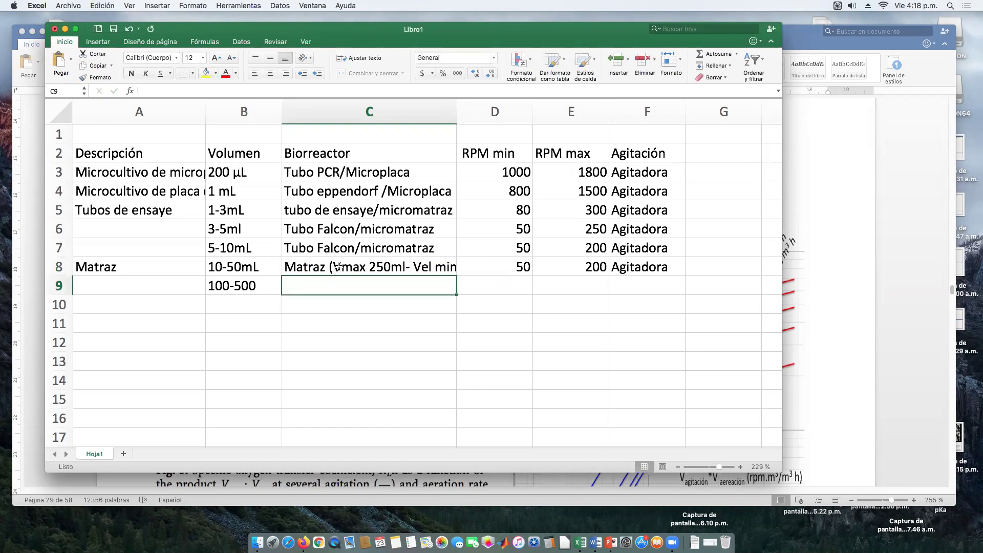
- Fill the bioreactor, RPM and agitation entries from row 8 down into row 9, and widen column C to fit its text
click(339, 267)
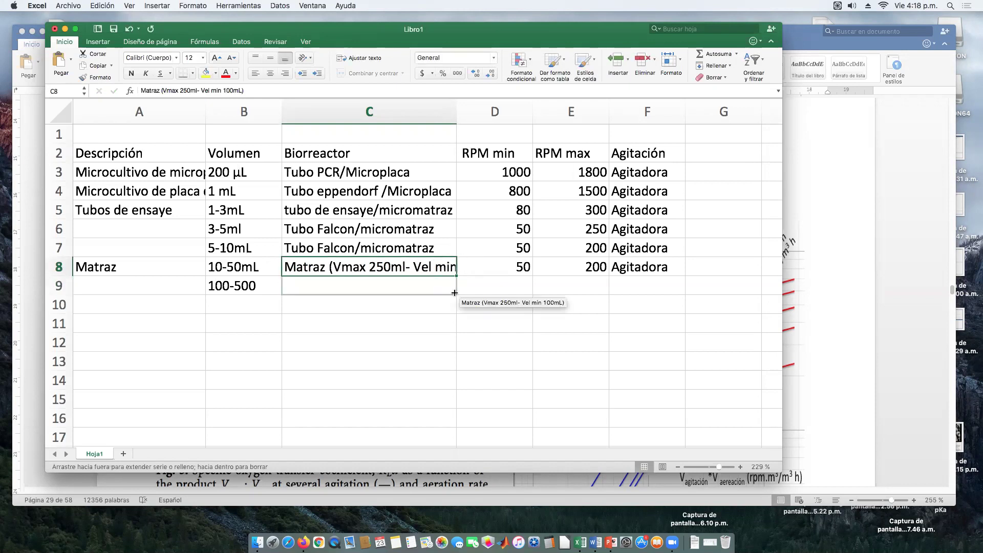
drag(455, 292, 457, 295)
drag(516, 263, 675, 298)
drag(455, 108, 511, 111)
click(558, 322)
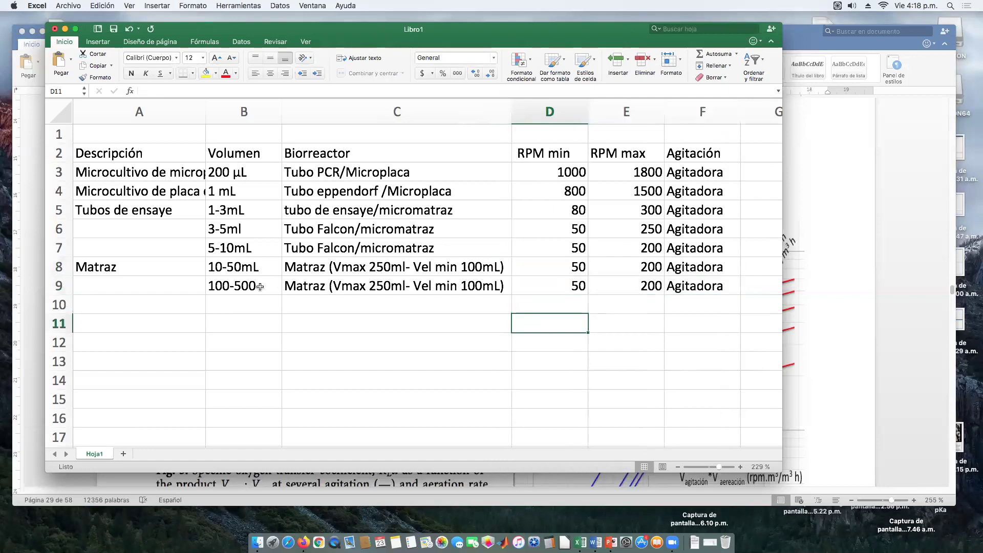
- Set row 9's maximum RPM to 150 in cell E9
click(568, 279)
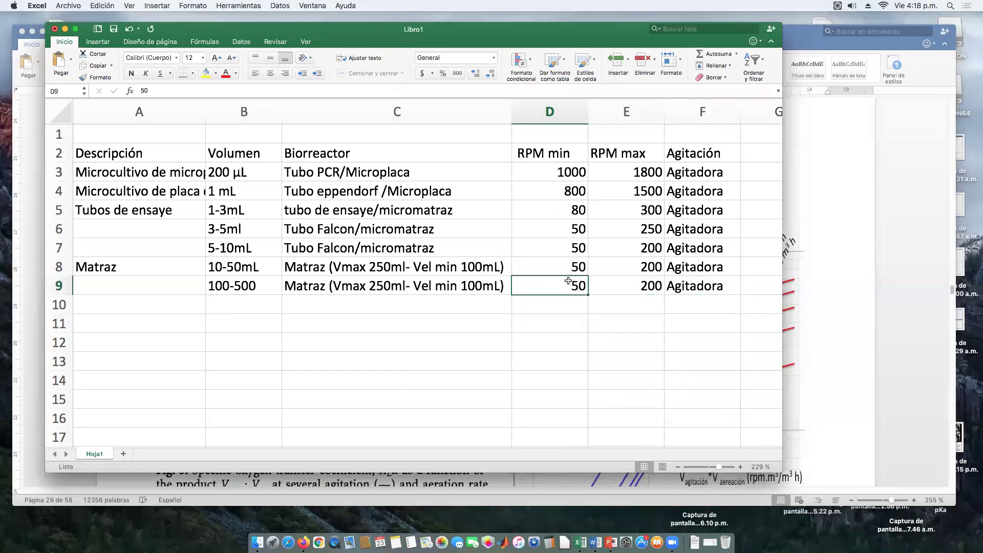
click(618, 279)
text(150)
key(Return)
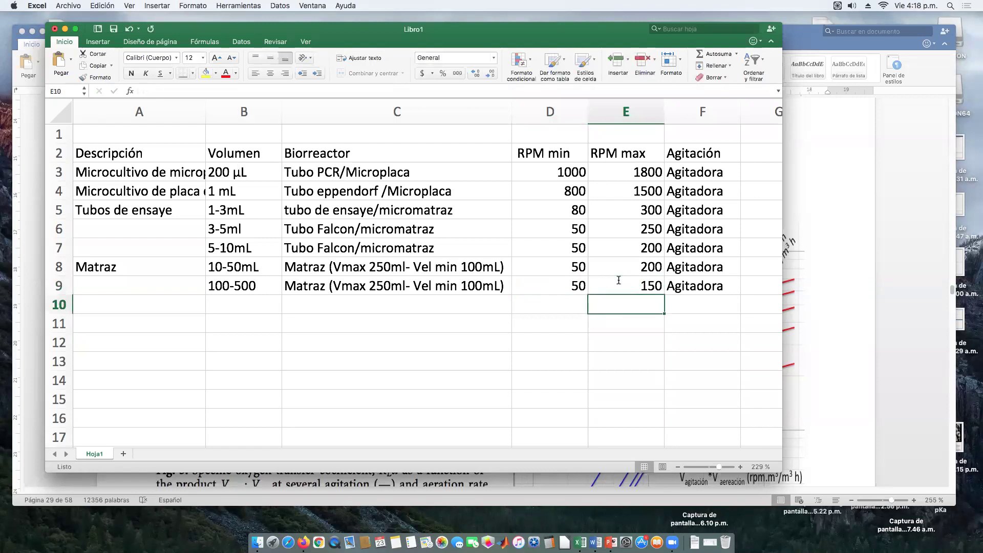
key(Up)
key(Left)
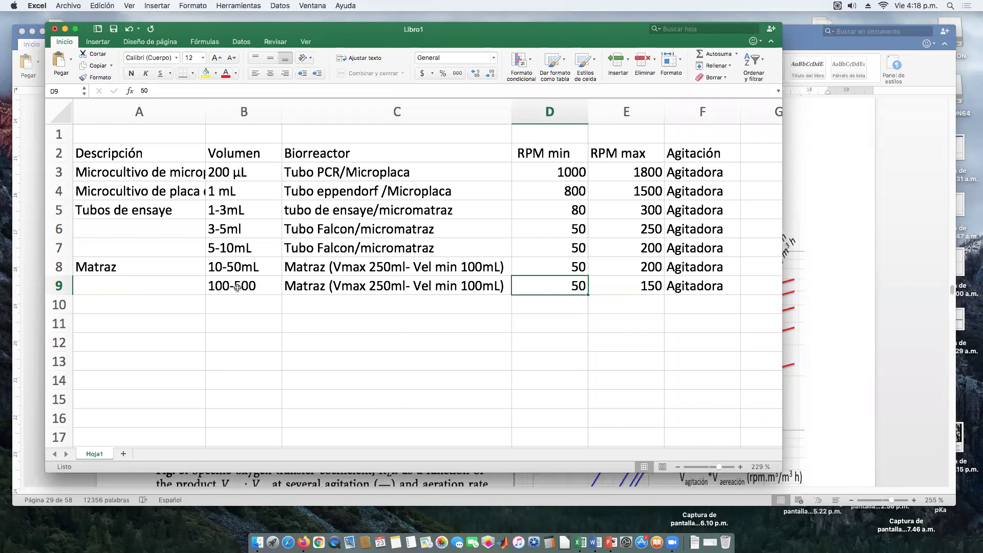
- Add the unit mL to the volume in cell B9 so it reads "100-500mL"
double_click(272, 281)
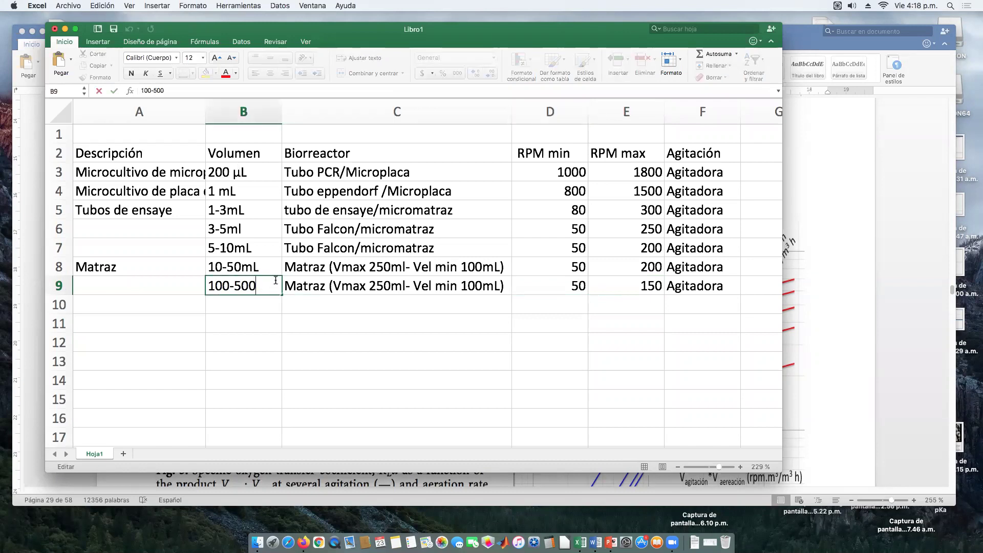
text(,L)
text(m)
key(Return)
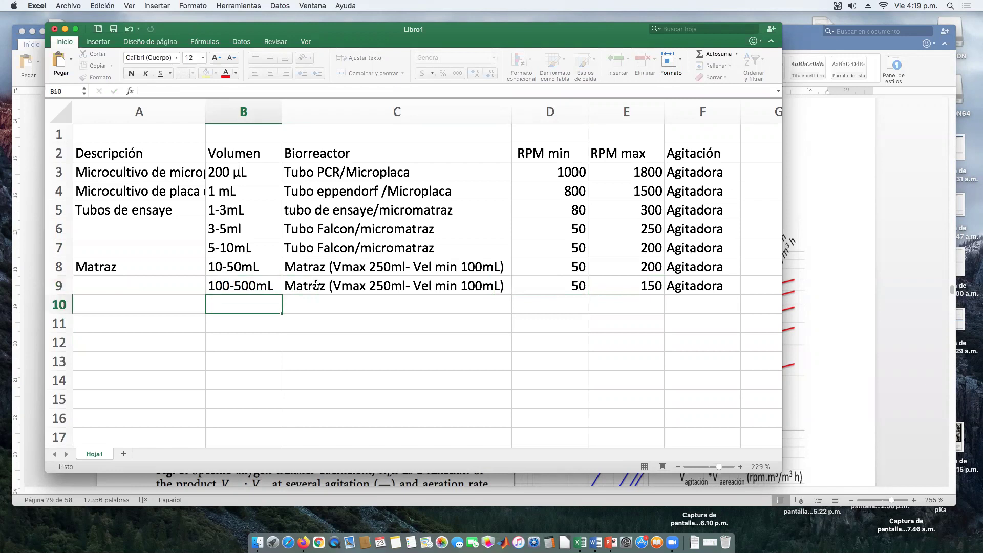
- Change the bioreactor text in cell C9 to "Matraz de cultivo (Vmax 250ml- Vel min 100mL)"
click(319, 284)
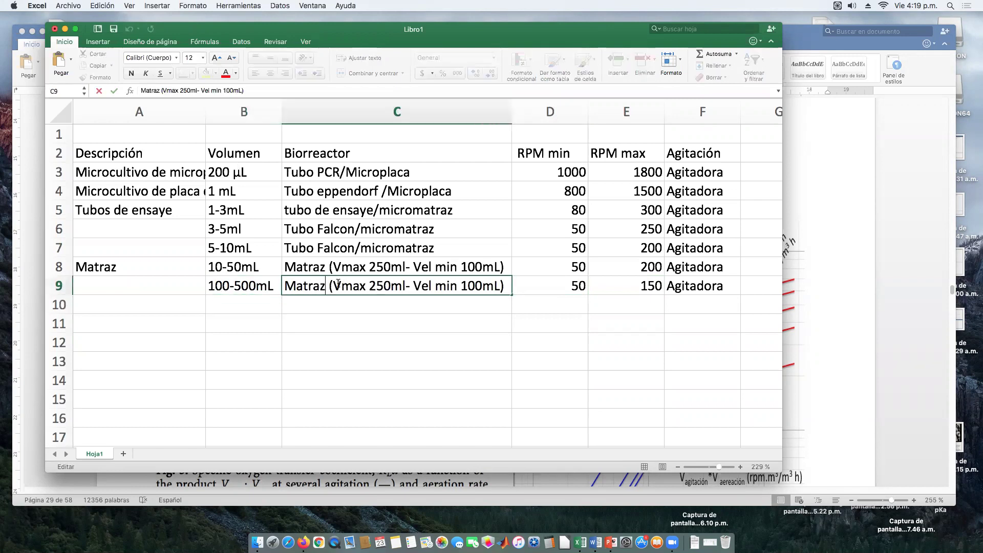
text(de )
text(cultiv)
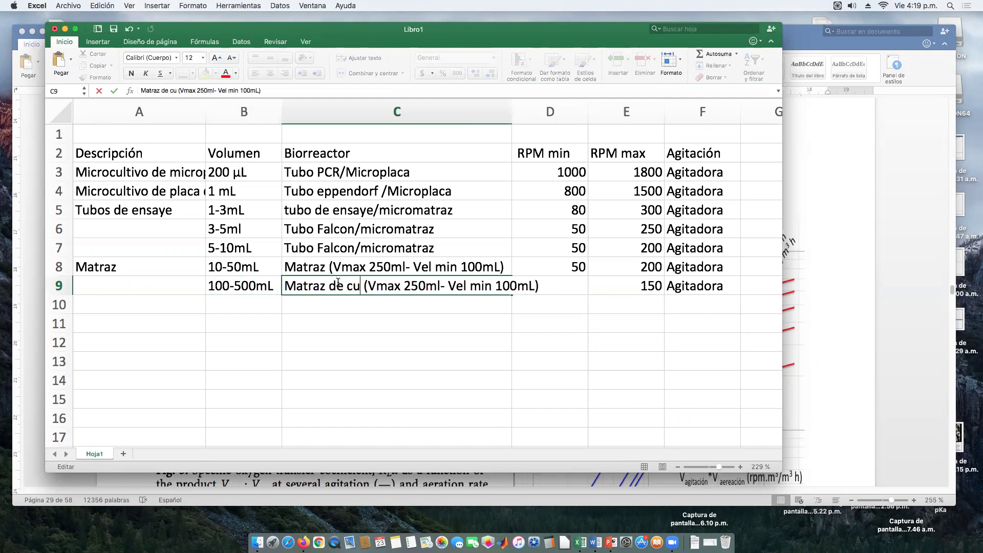
text(o)
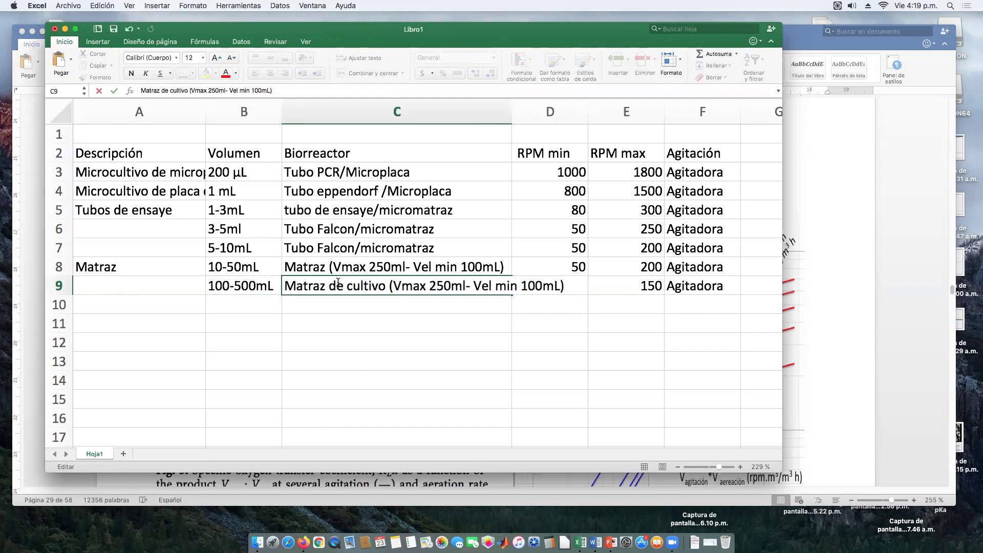
key(Return)
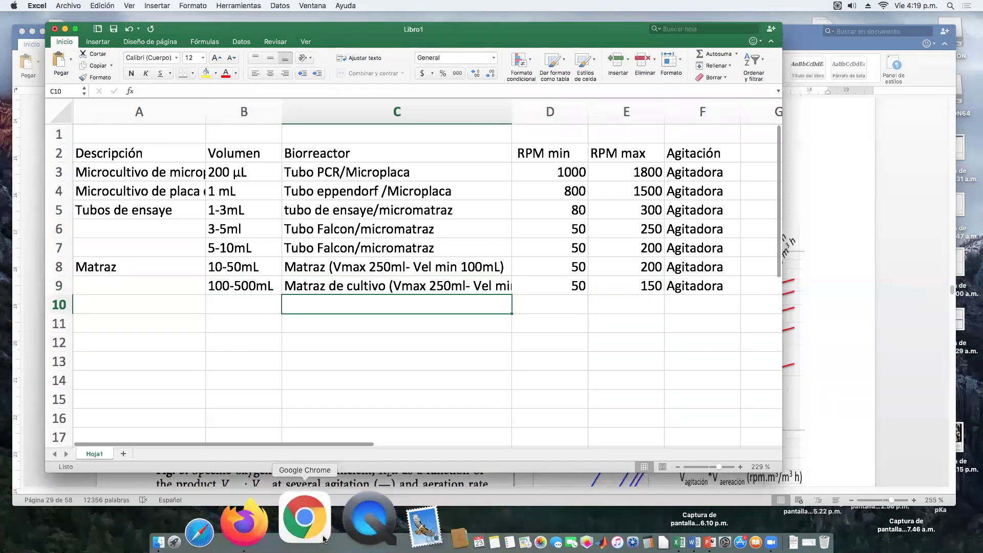
- Switch to Firefox and search the web for "matraz de cultivo" in a new tab
click(307, 532)
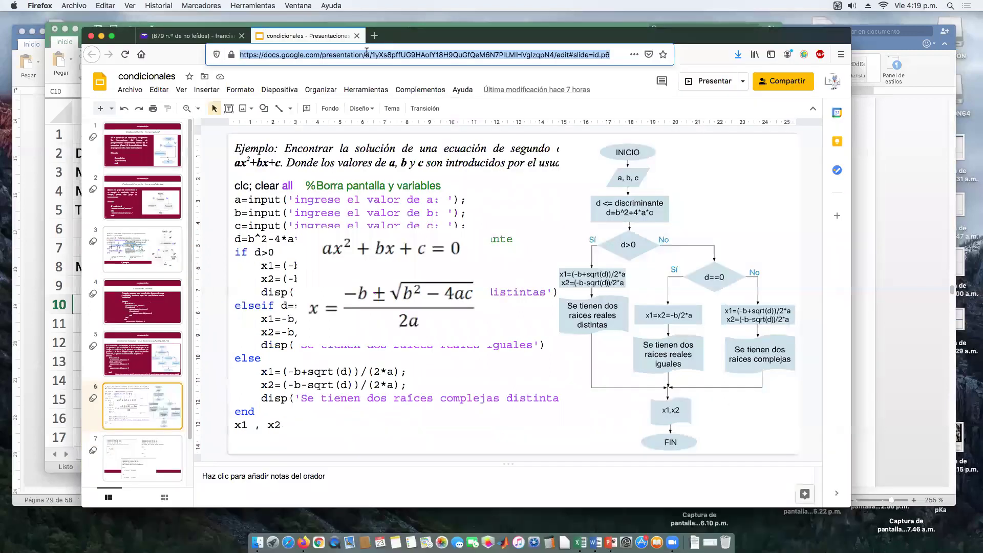
key(super+t)
text(matr)
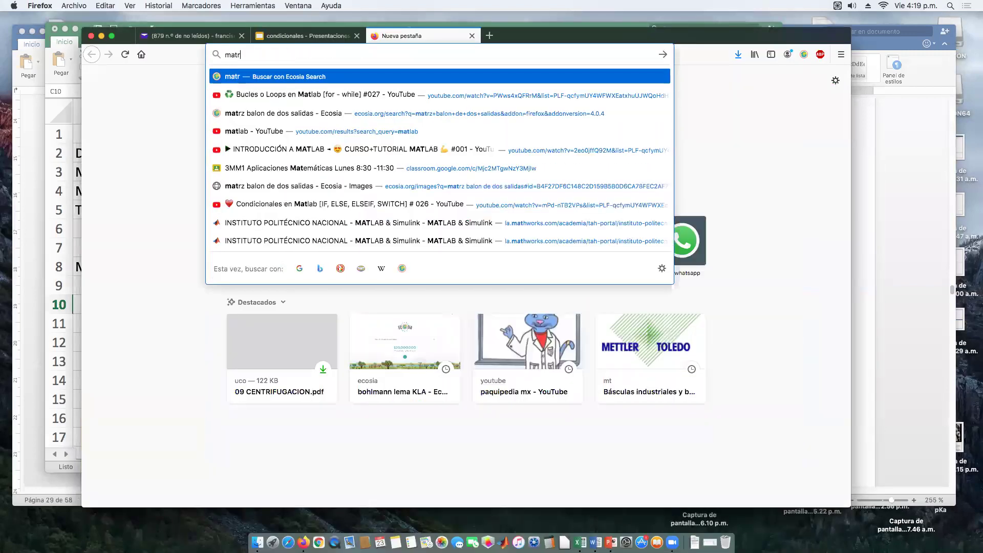
text(az de cultivo)
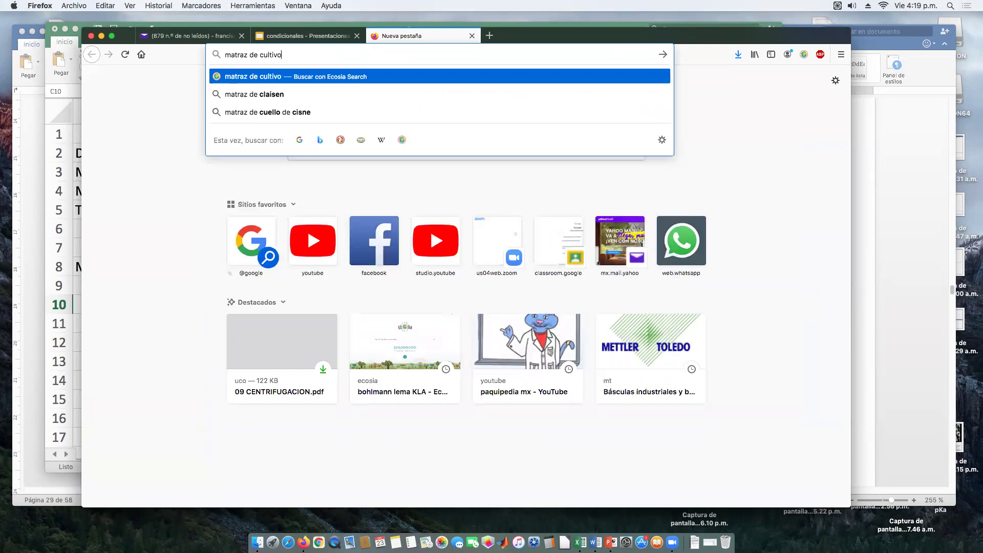
key(Return)
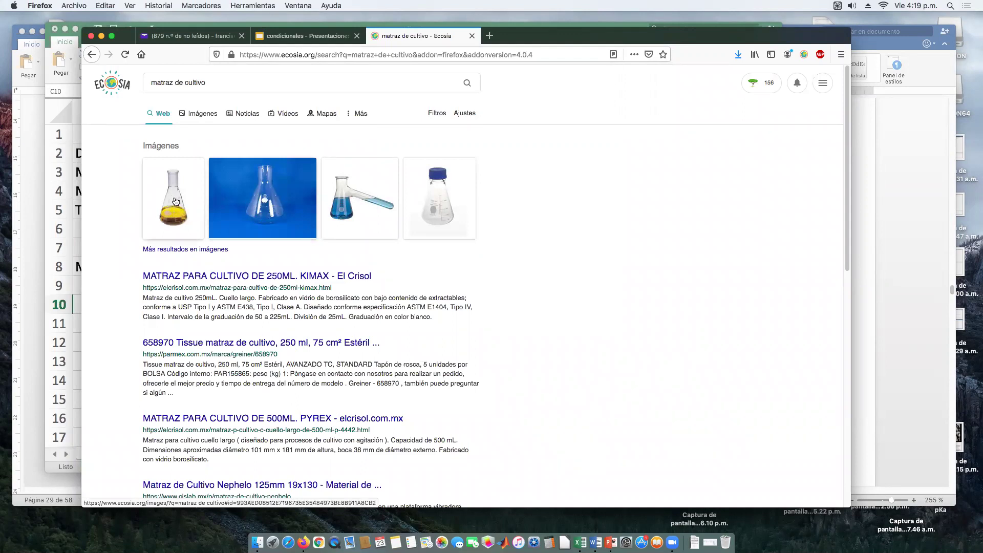
- Browse the image results for "matraz de cultivo" to examine the different culture flask designs
click(202, 115)
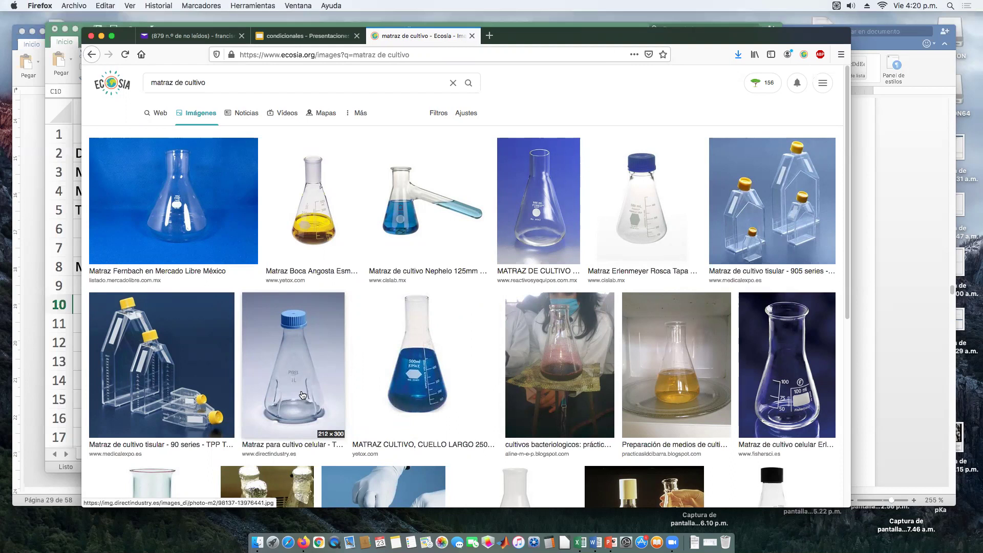
scroll(305, 413, down, 1)
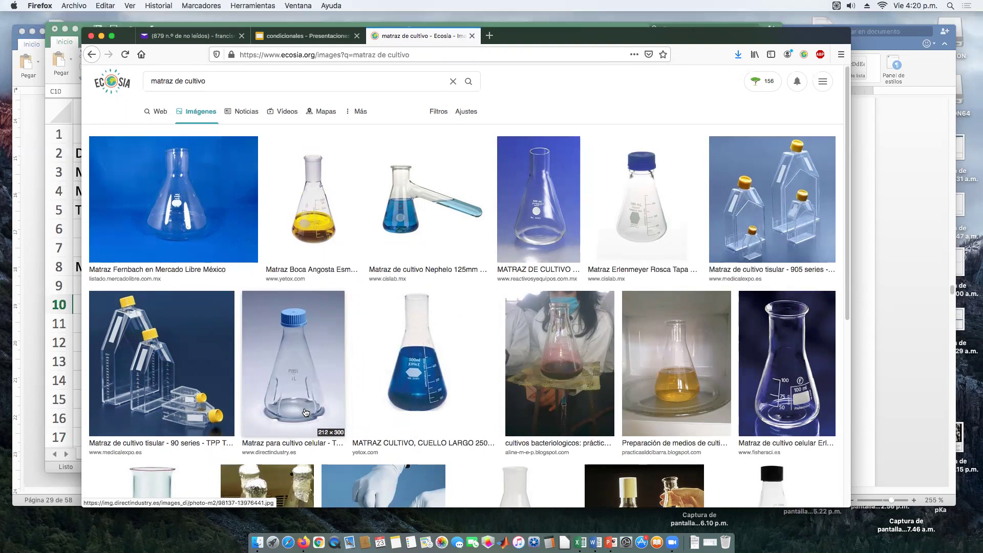
scroll(306, 413, down, 5)
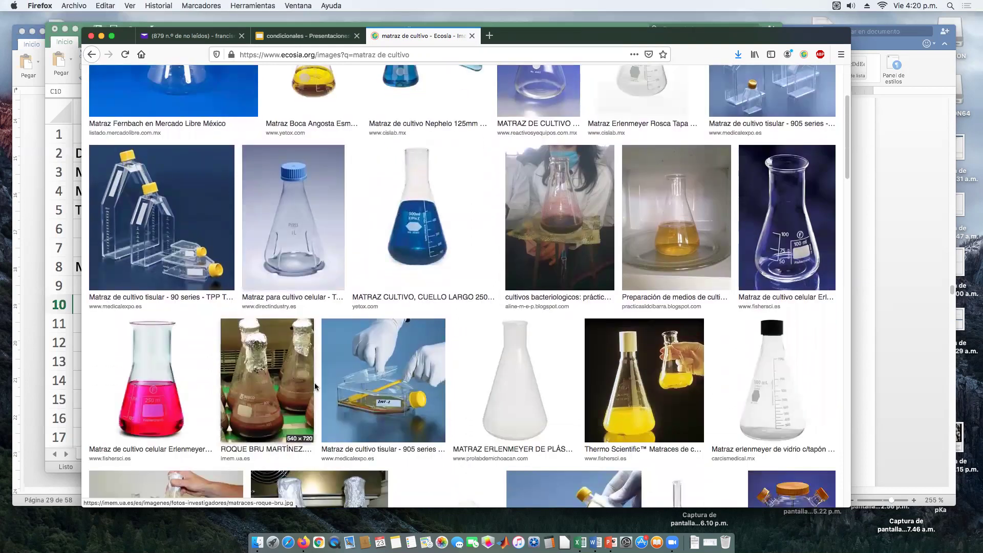
scroll(322, 388, down, 1)
scroll(324, 387, down, 10)
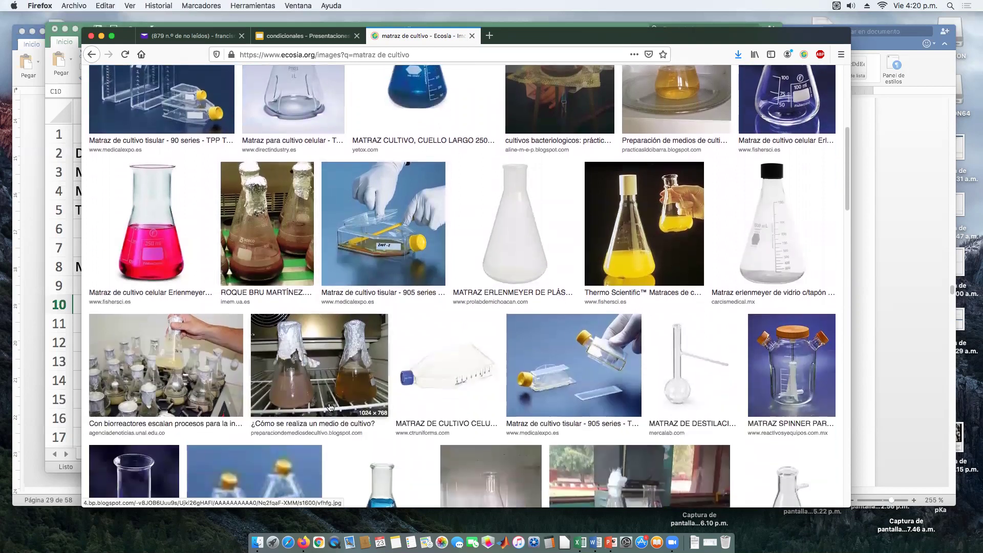
scroll(329, 412, down, 8)
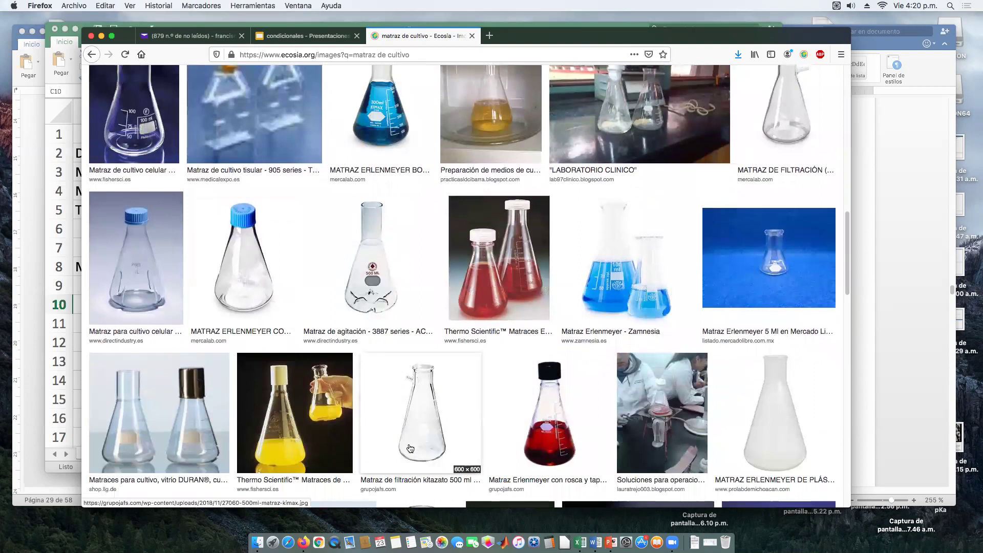
- Browse further through the "matraz de cultivo" image results and preview the "Matraces Fernbach para cultivos" image to examine the flask shape
scroll(338, 353, down, 10)
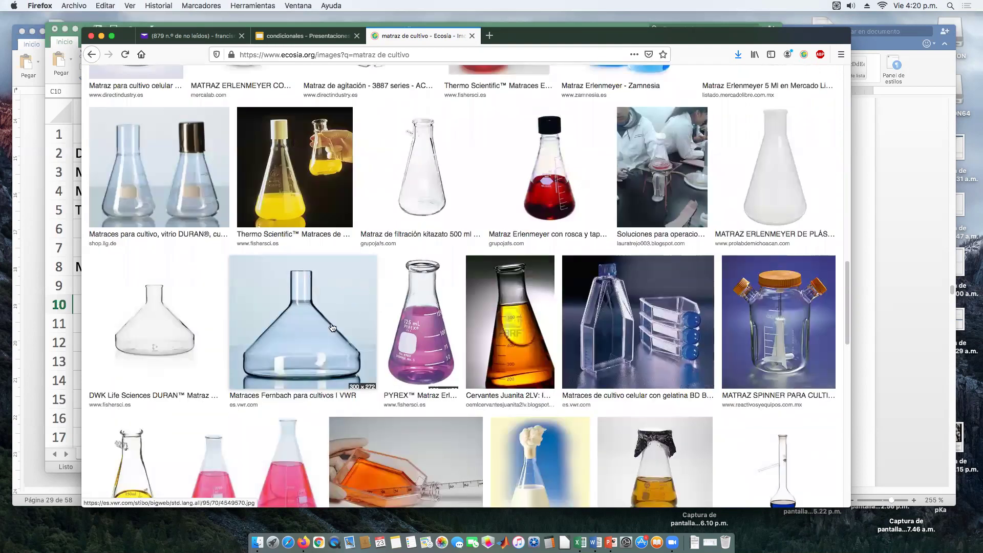
click(311, 339)
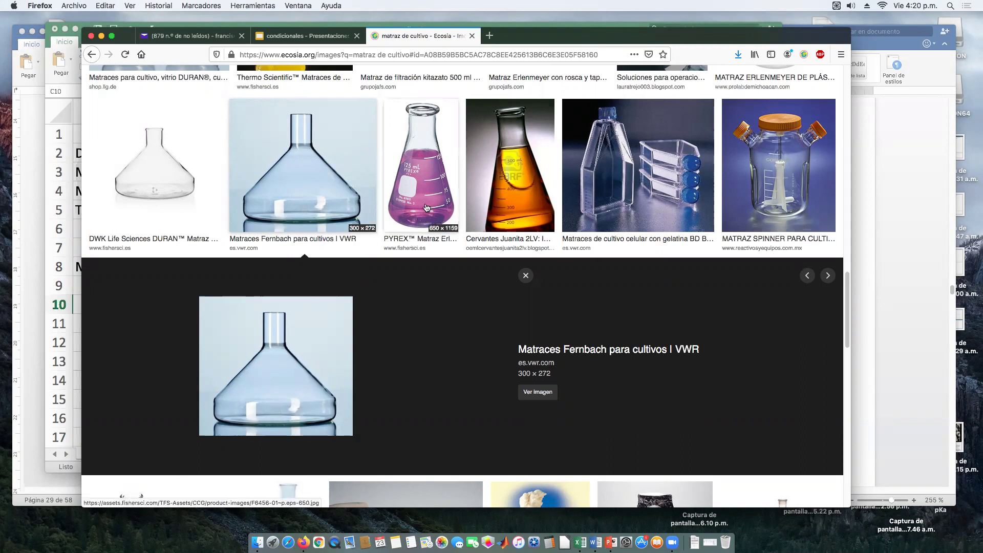
scroll(215, 215, down, 1)
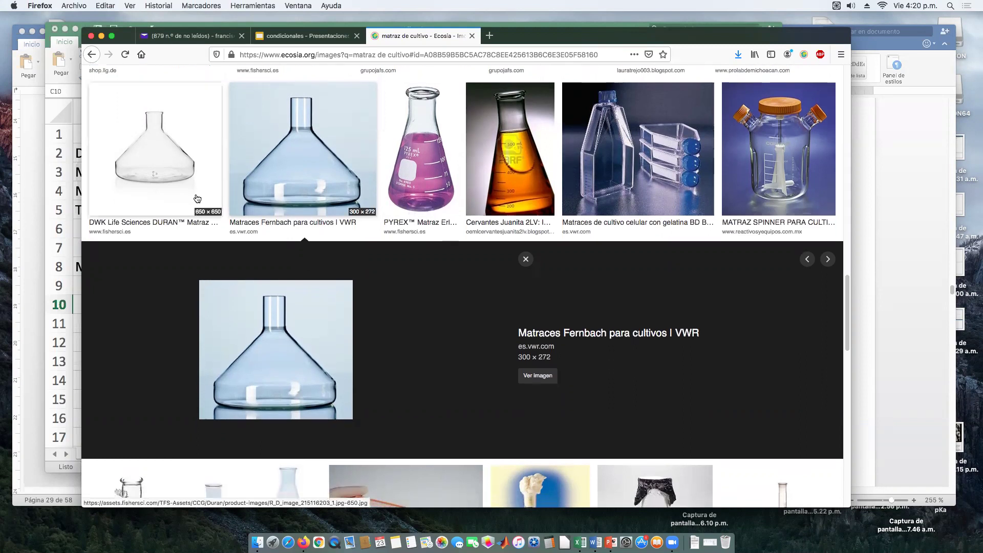
scroll(263, 390, down, 5)
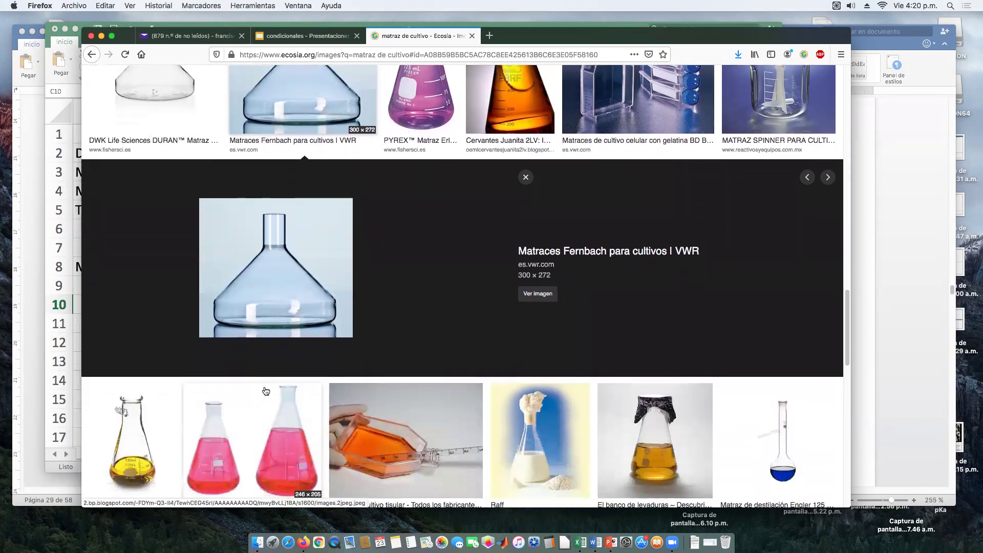
scroll(265, 391, down, 1)
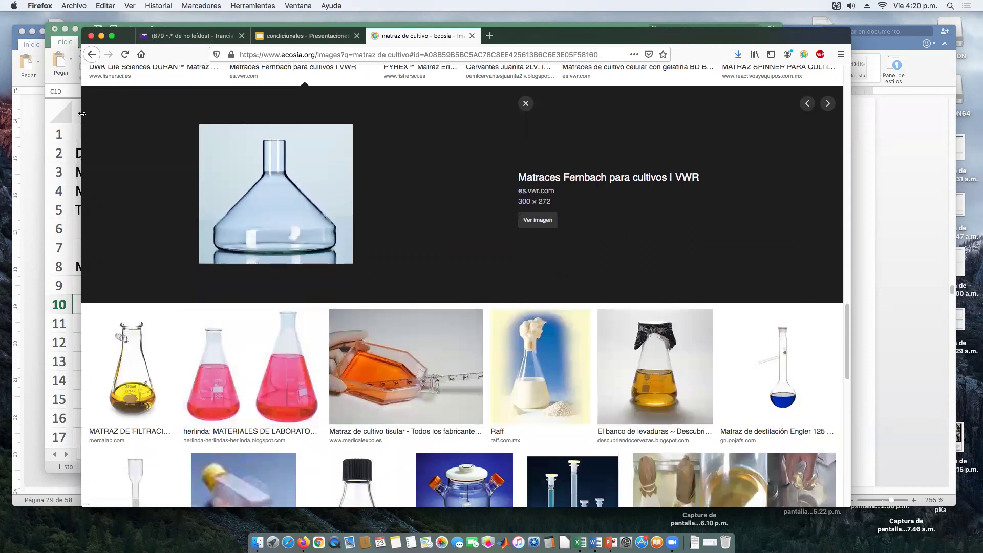
- Switch to Excel and change the maximum volume in the bioreactor text of cell C9 to 2L
click(71, 93)
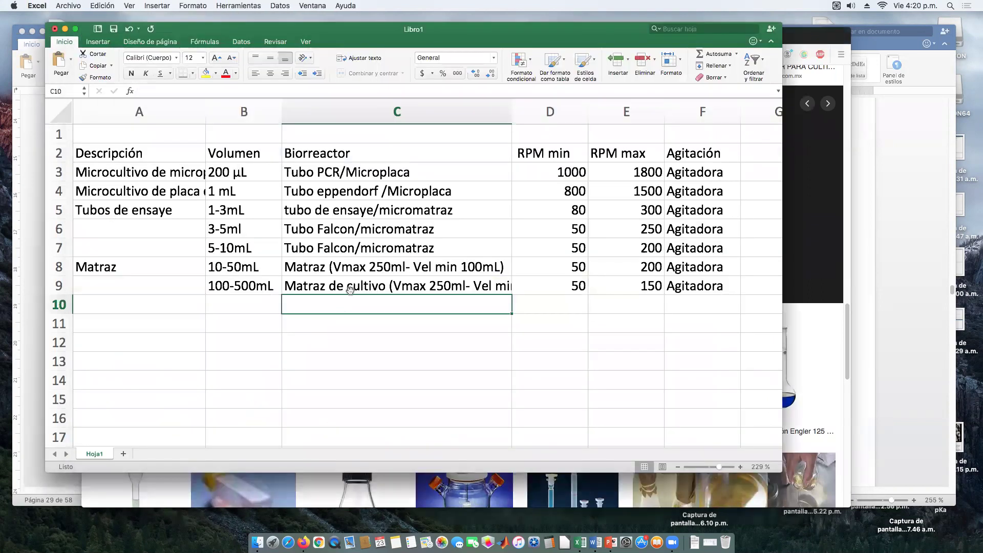
double_click(464, 282)
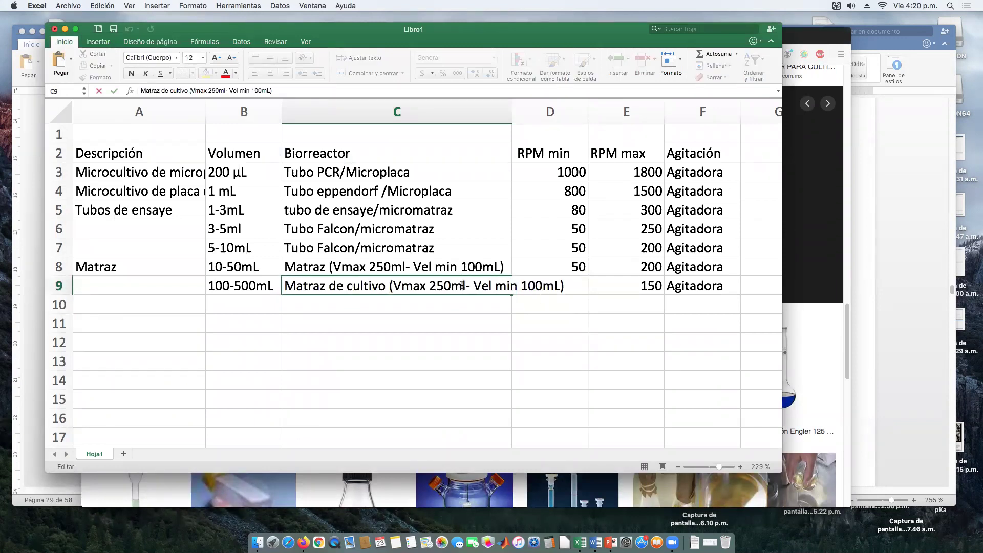
key(Right)
key(Right)
key(Right)
key(Right)
key(Right)
key(Right)
key(Right)
key(BackSpace)
key(BackSpace)
key(BackSpace)
key(BackSpace)
text(L- V)
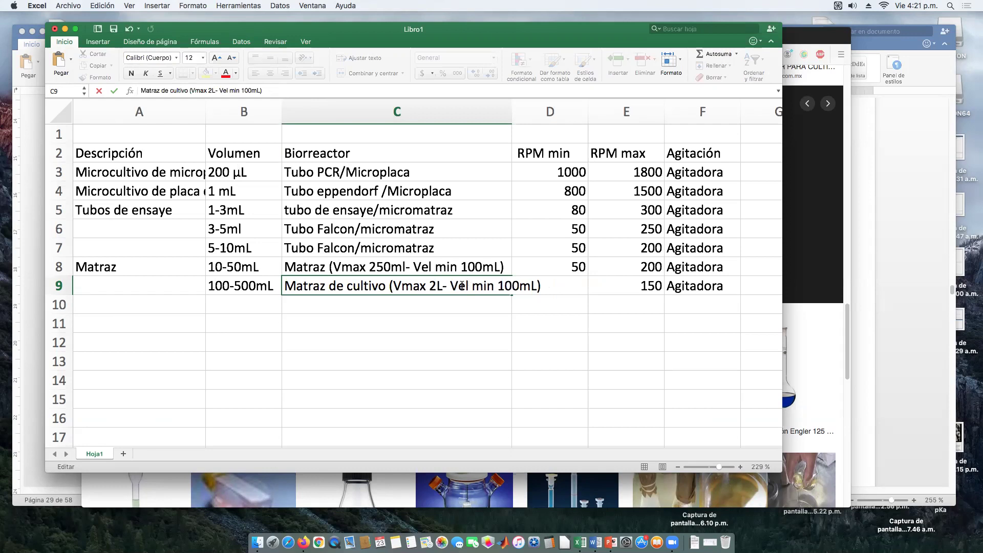
- Change "Vmax" to "Velmax" in cell C9 and rewrite the minimum volume so it starts with 1
text(el)
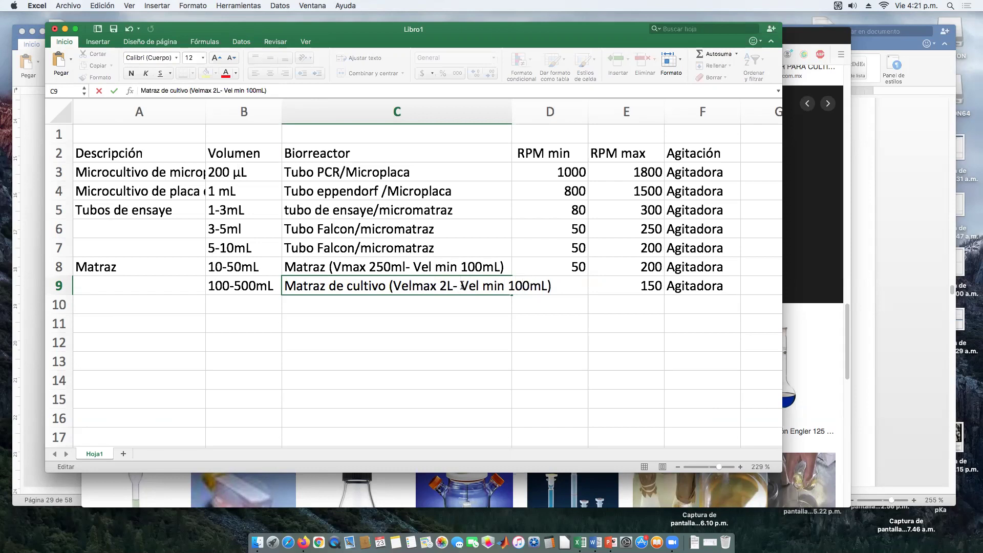
key(BackSpace)
key(BackSpace)
key(BackSpace)
key(BackSpace)
text(1)
key(Return)
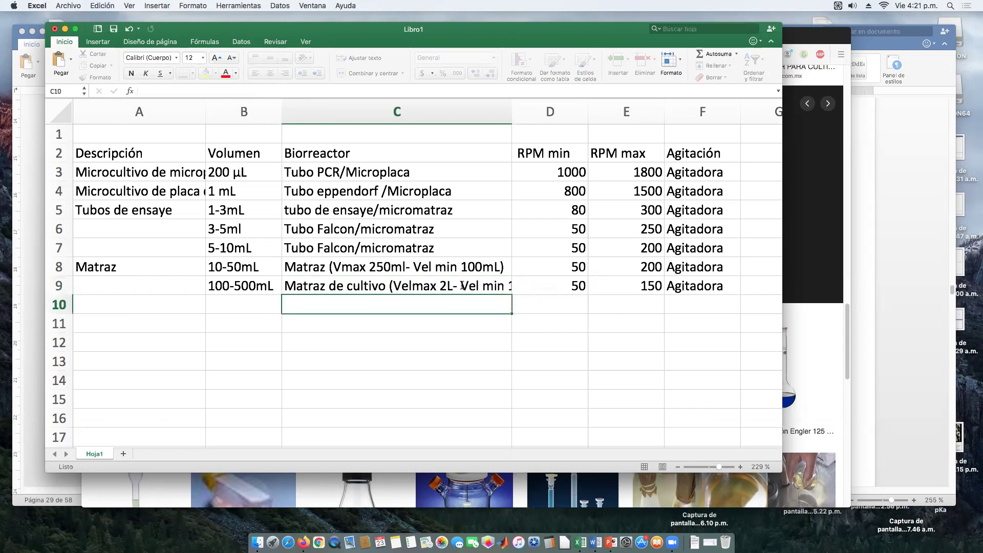
- Set the RPM max in cell E9 to 350
click(612, 279)
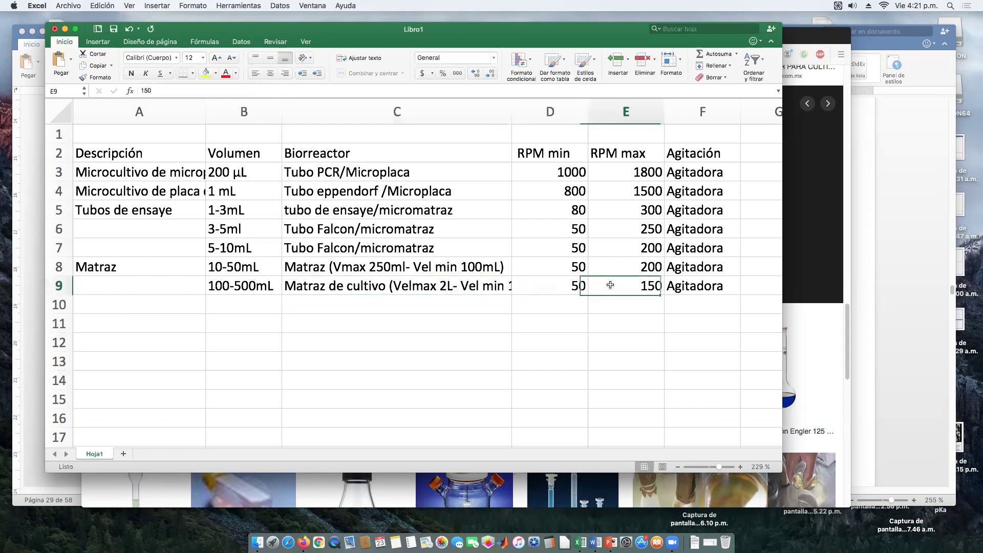
double_click(640, 285)
key(Delete)
key(Return)
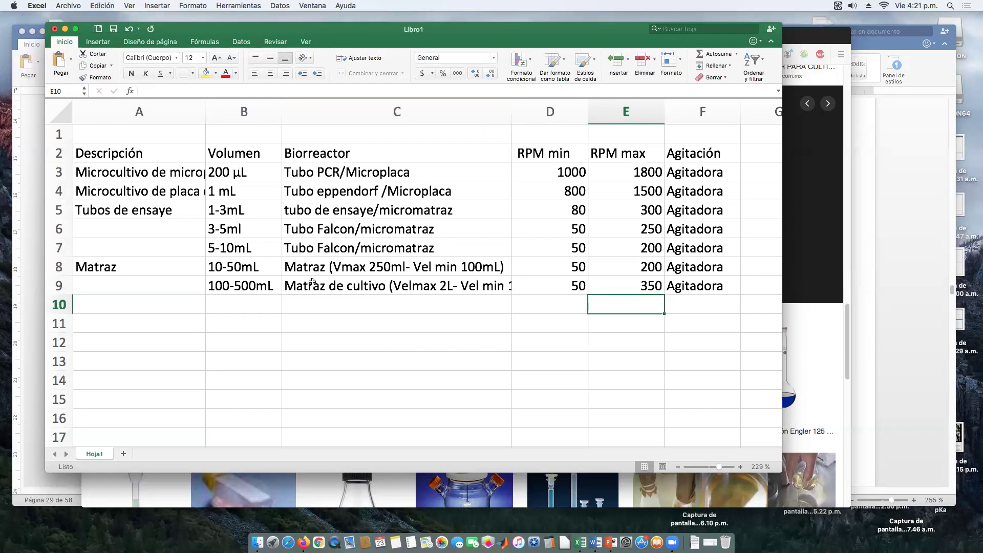
- Extend the agitation text in cell F9 to "Agitadora/Magneto" and widen column F slightly
double_click(700, 287)
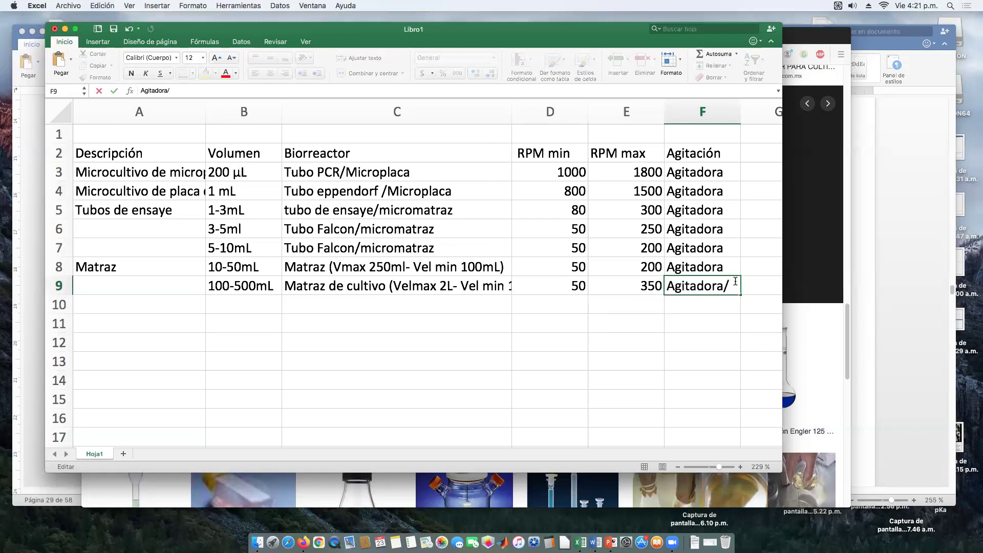
text(/Magneto)
key(Return)
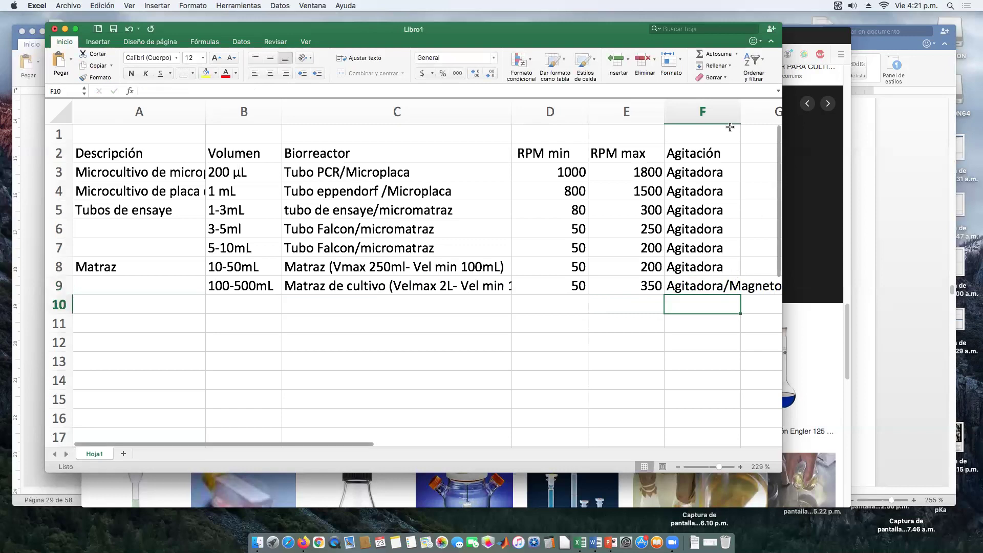
drag(740, 115, 762, 114)
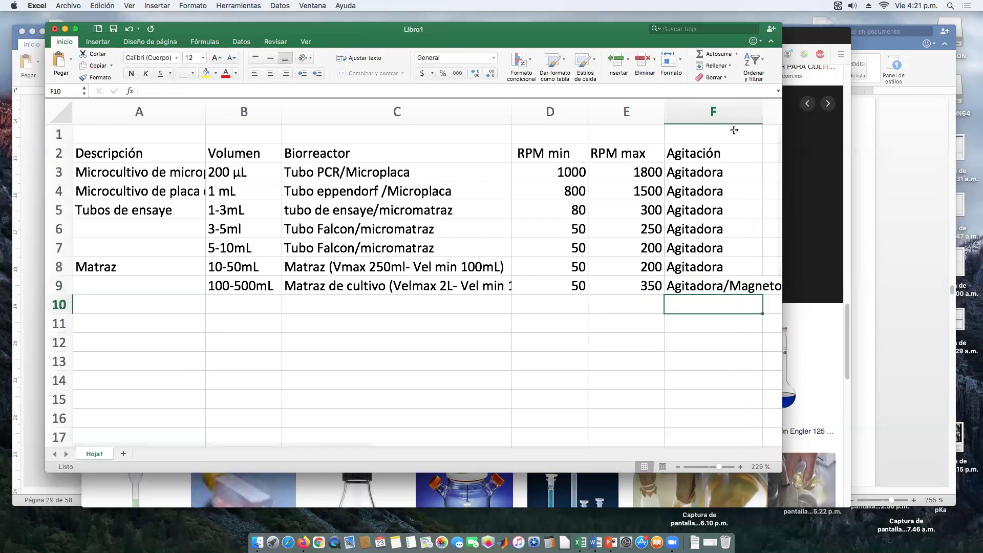
click(197, 305)
click(241, 305)
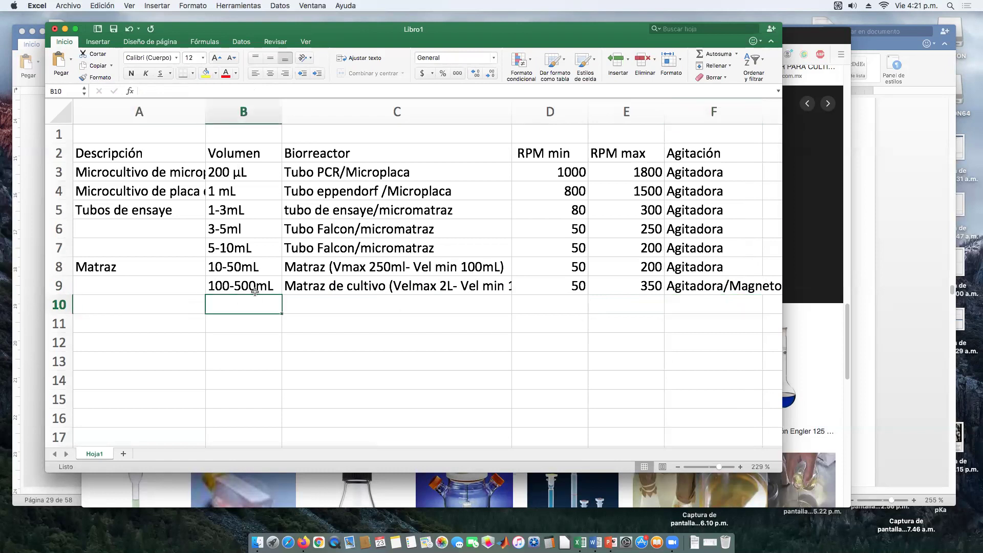
text(1)
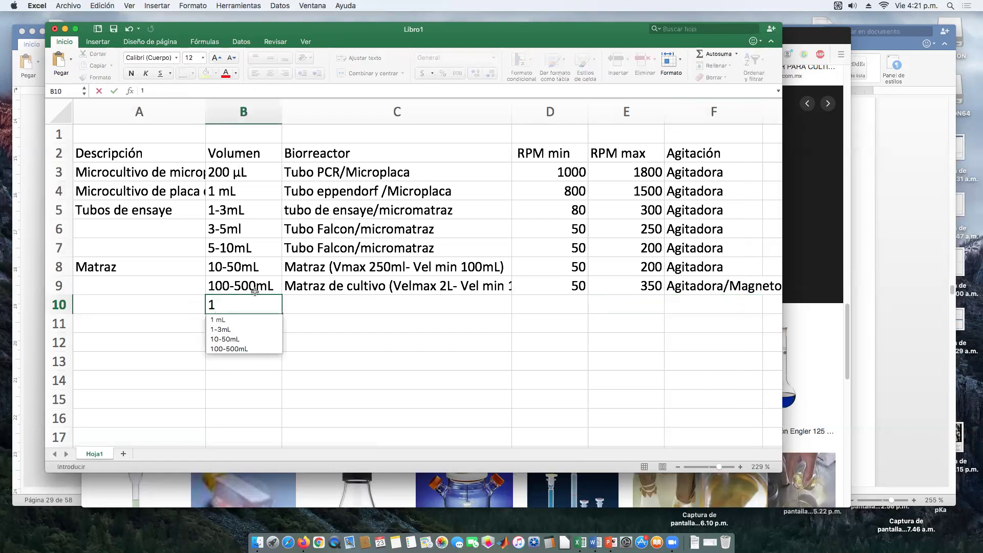
key(BackSpace)
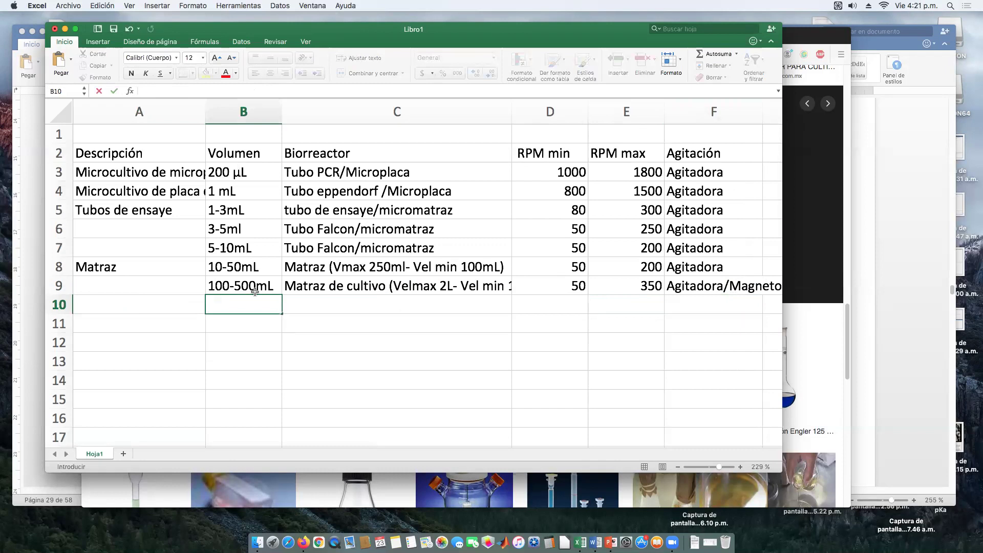
text(5400)
key(BackSpace)
key(BackSpace)
key(BackSpace)
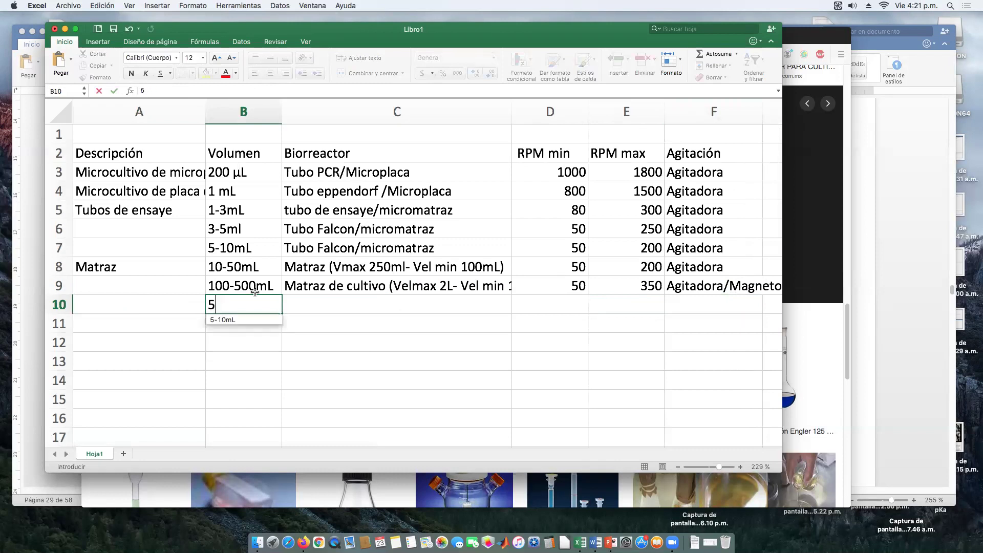
- Fill row 10 with the description "Biorreactor", the volume "0.5L" and the bioreactor "Biorreactor"
key(Left)
text(Bio)
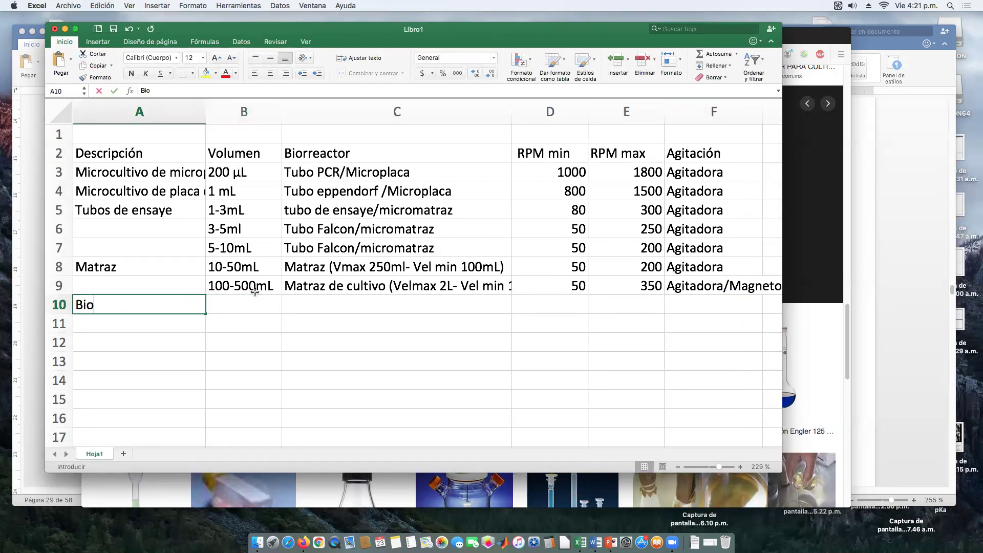
text(rreactor)
key(Tab)
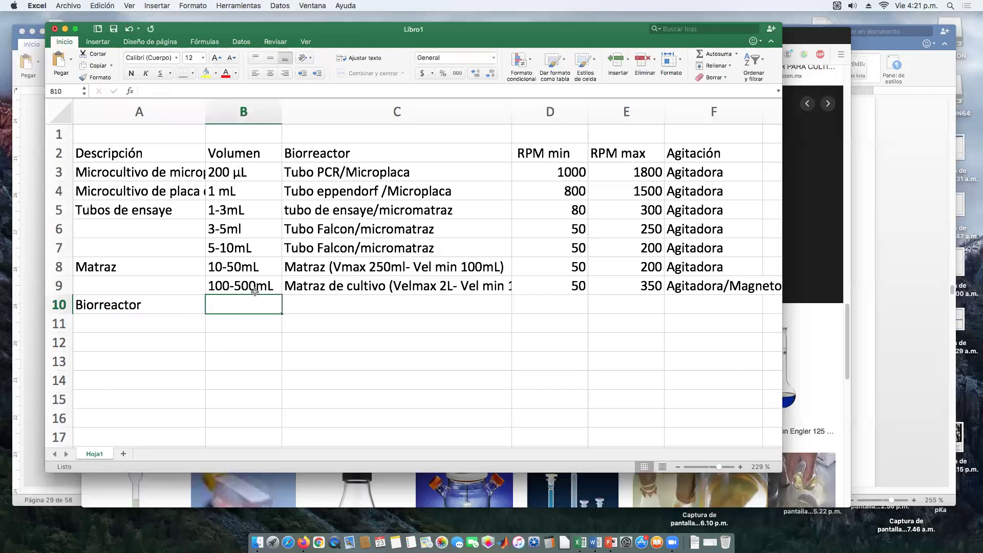
text(0.5L)
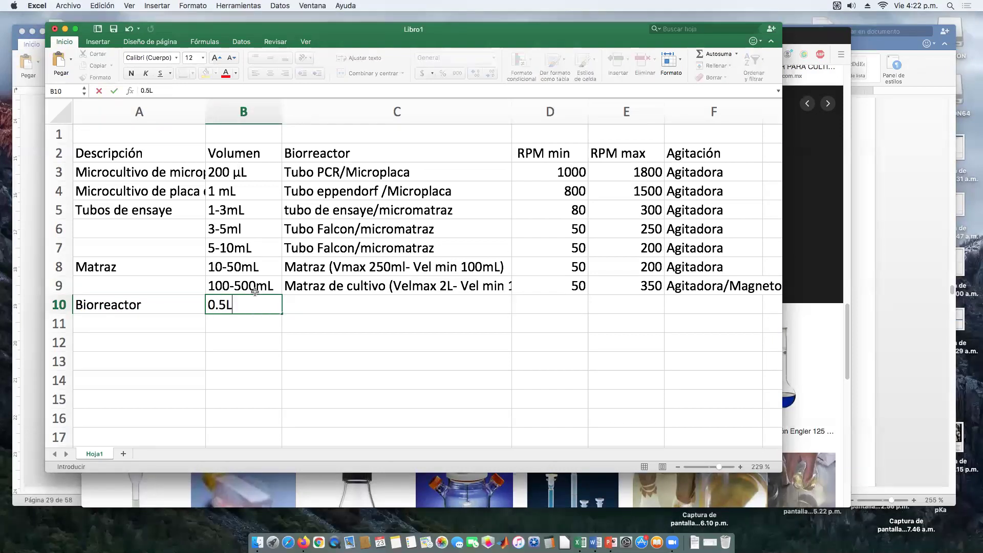
key(Tab)
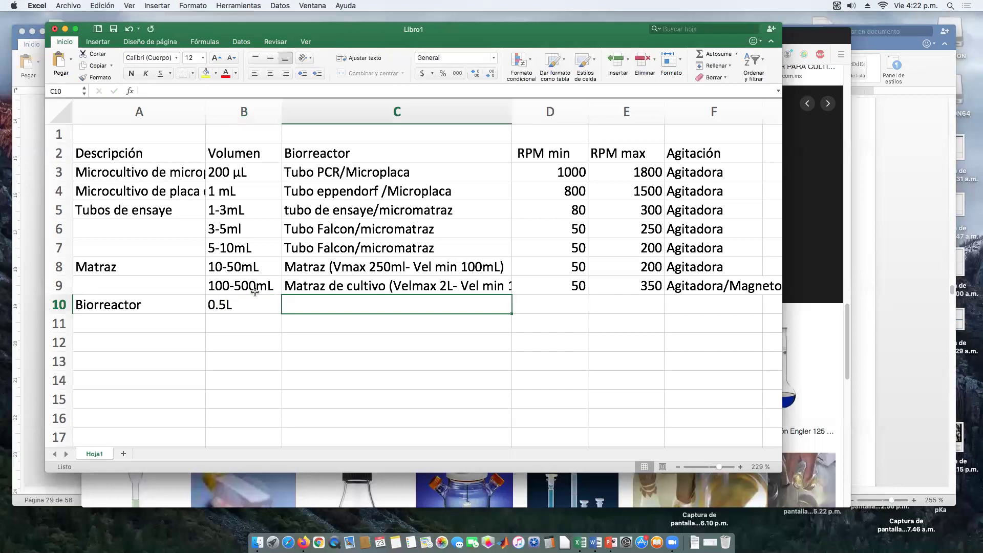
text(Biorreactor)
key(Tab)
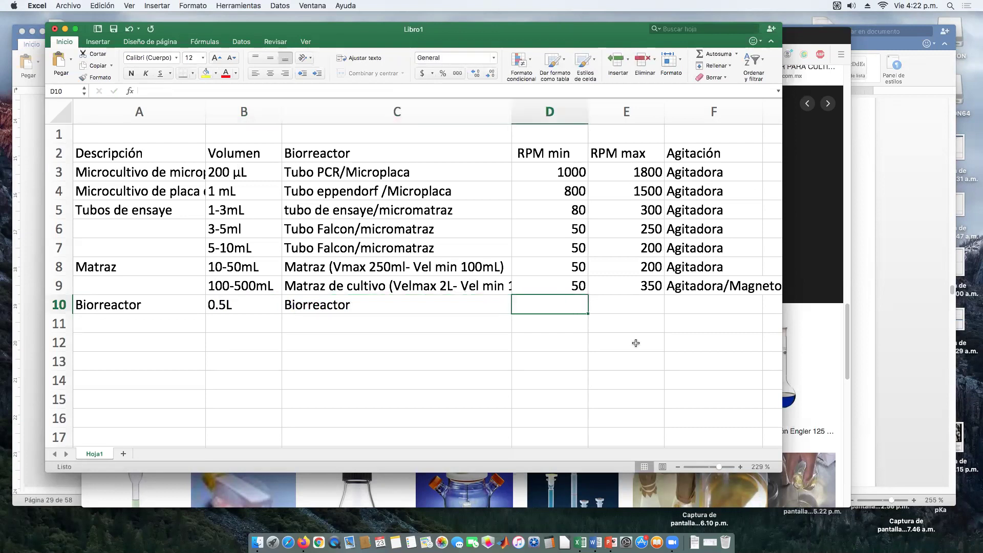
- Copy the RPM min and max from row 9 down to row 10 and enter "Mecánica" as its agitation
drag(546, 286, 667, 310)
click(700, 308)
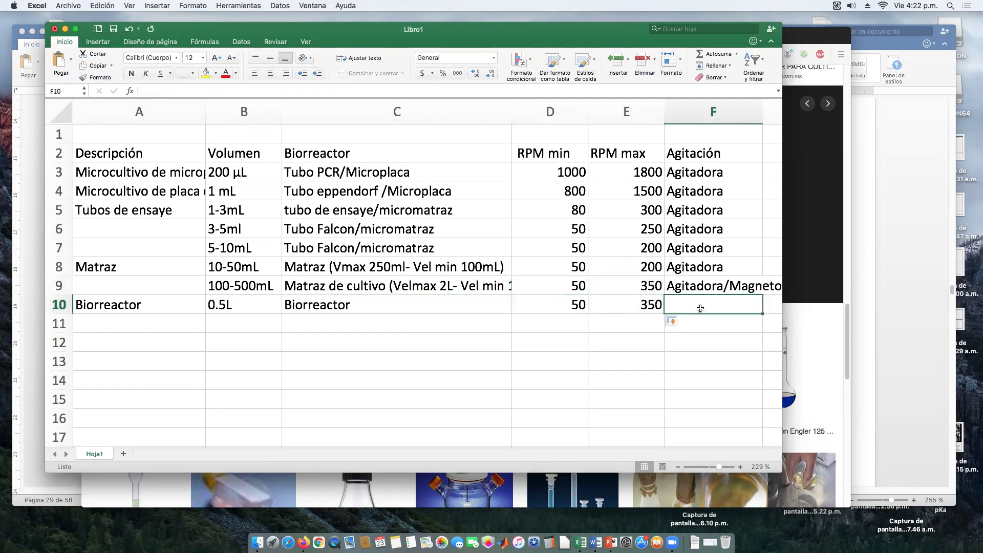
text(Meca)
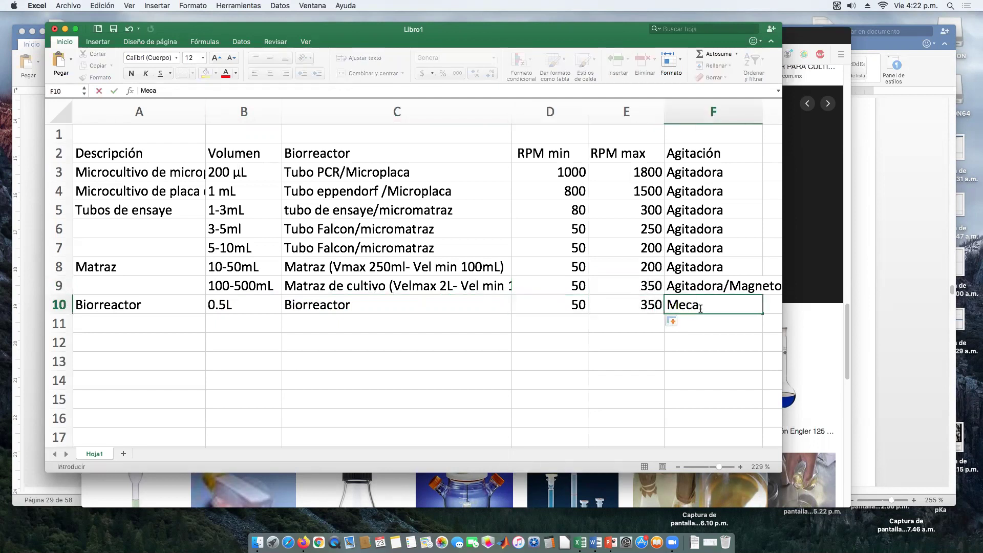
text(nica)
key(Return)
- Enter 1 as the volume in cell B11 and copy row 10's bioreactor, RPM and agitation values down to row 11
key(Left)
key(Left)
key(Left)
key(Left)
key(Left)
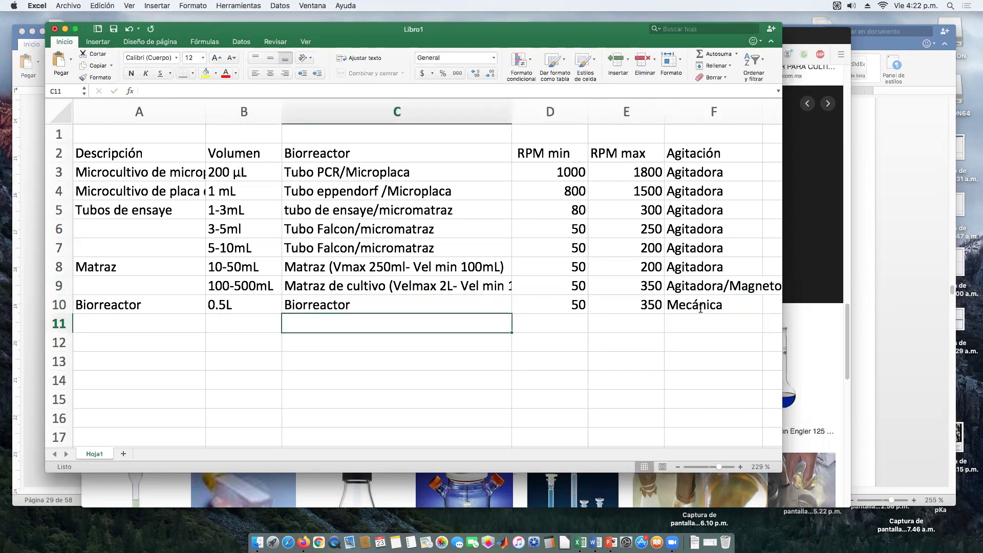
key(Right)
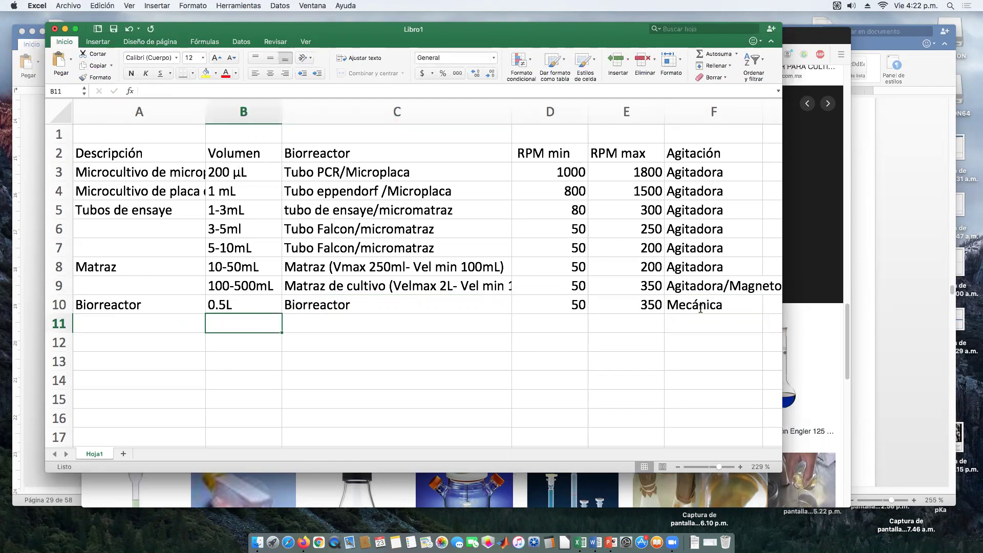
text(1)
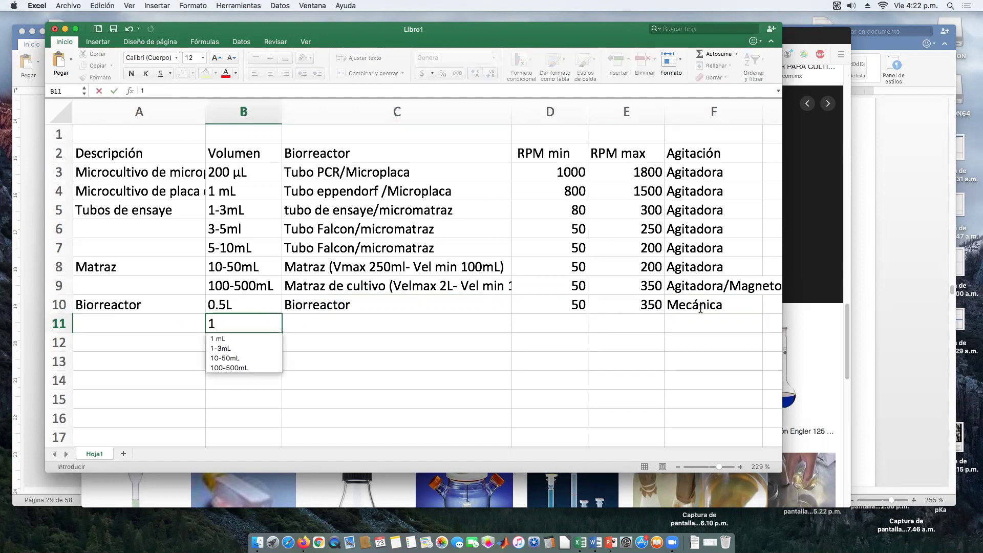
key(Return)
drag(440, 306, 763, 331)
click(633, 361)
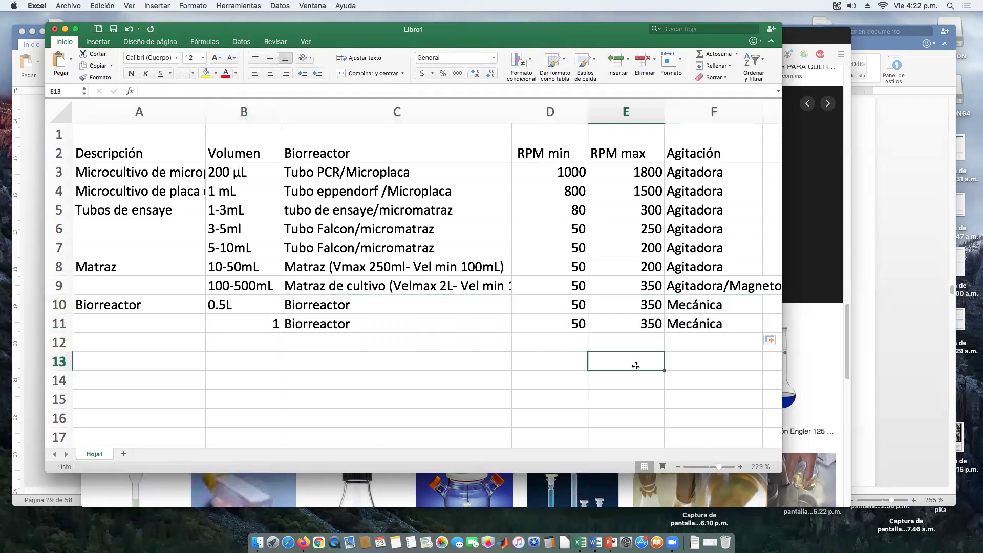
- Set the RPM max in cell E11 to 300
click(432, 325)
double_click(547, 321)
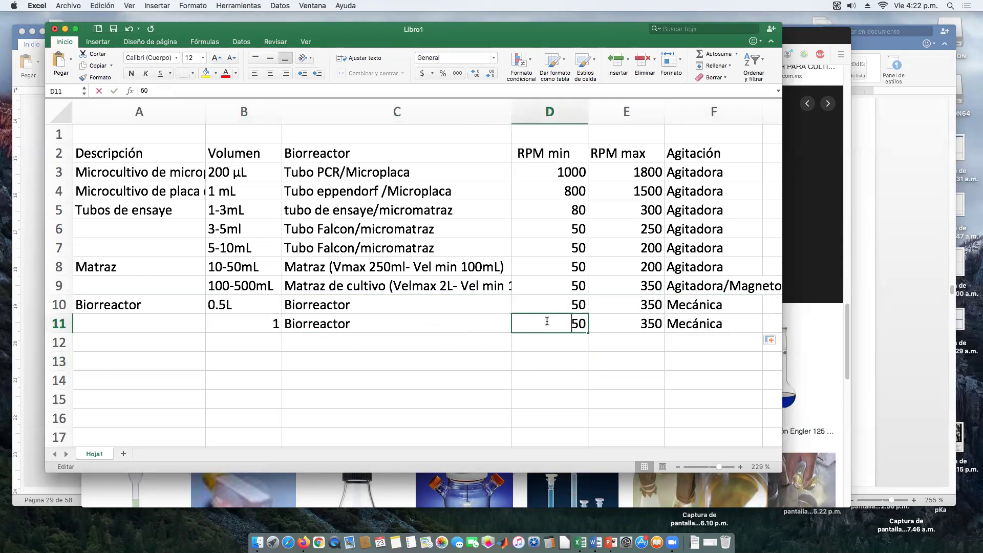
key(Tab)
key(ctrl+u)
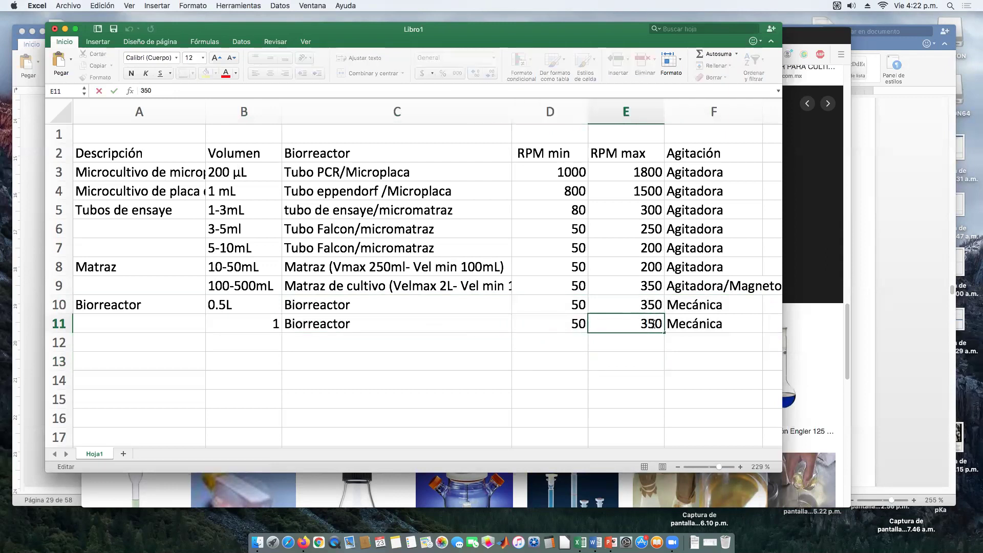
key(BackSpace)
text(0)
key(Return)
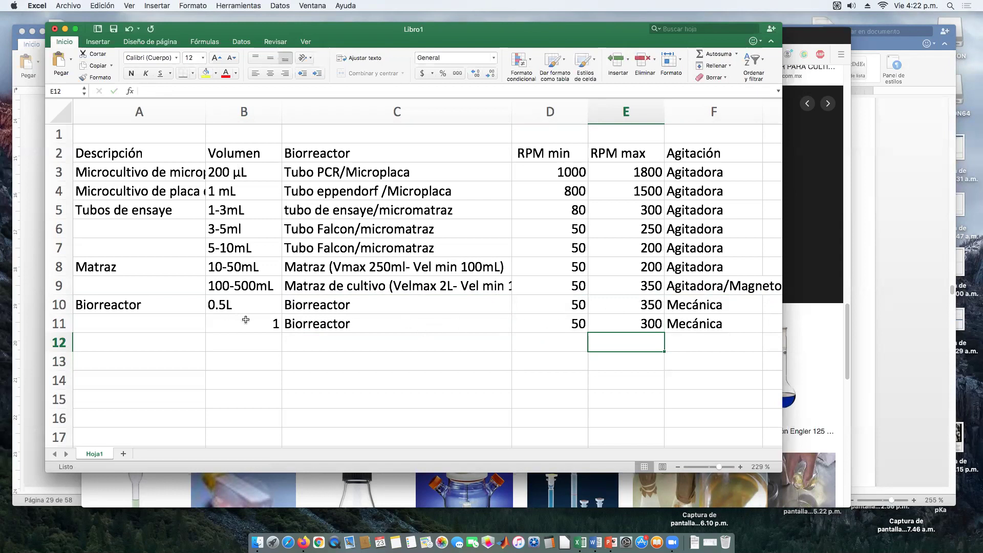
- Add the unit to the volume in cell B11 so it reads "1L"
click(264, 321)
text(1L)
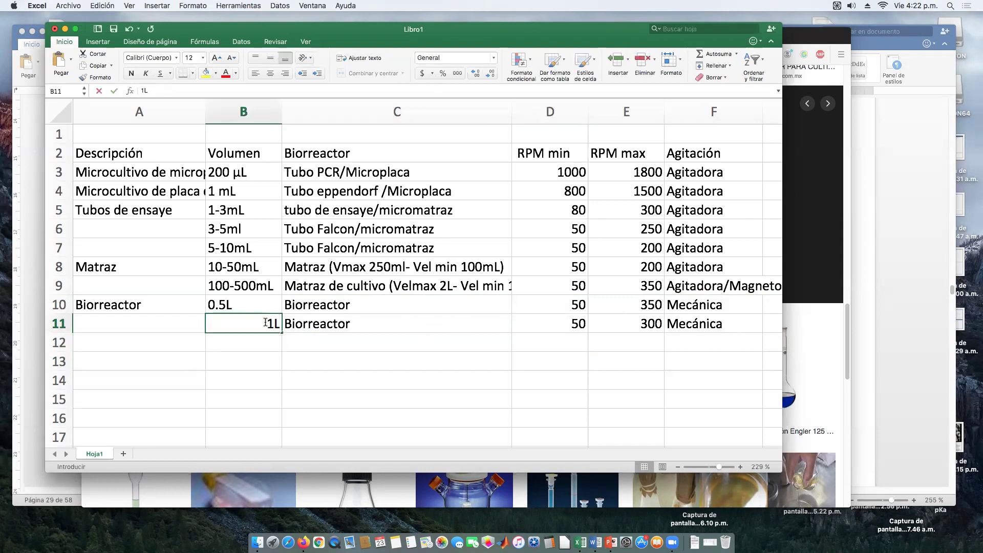
key(Return)
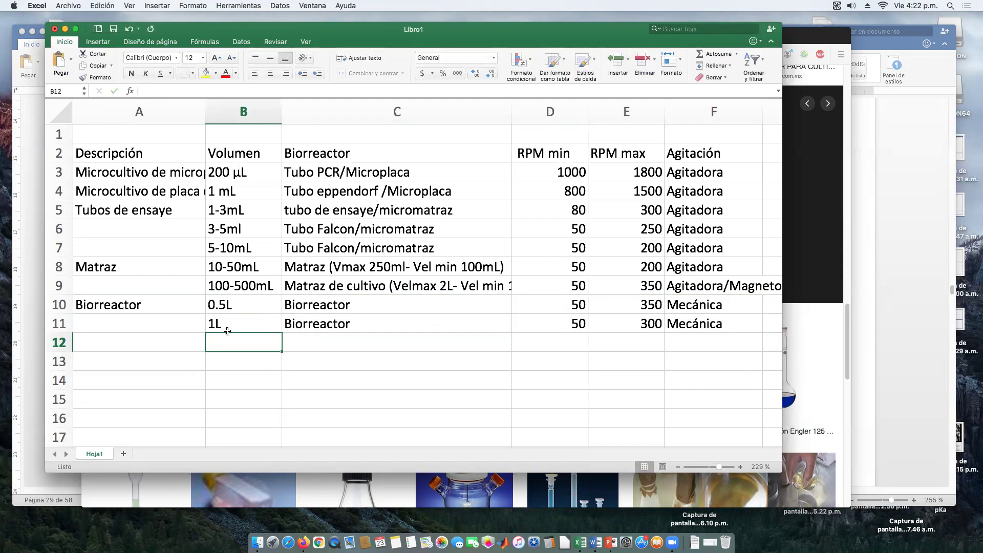
- Enter 3L as the volume in cell B12 and copy "Biorreactor" from cell C11 down to row 15
text(3L)
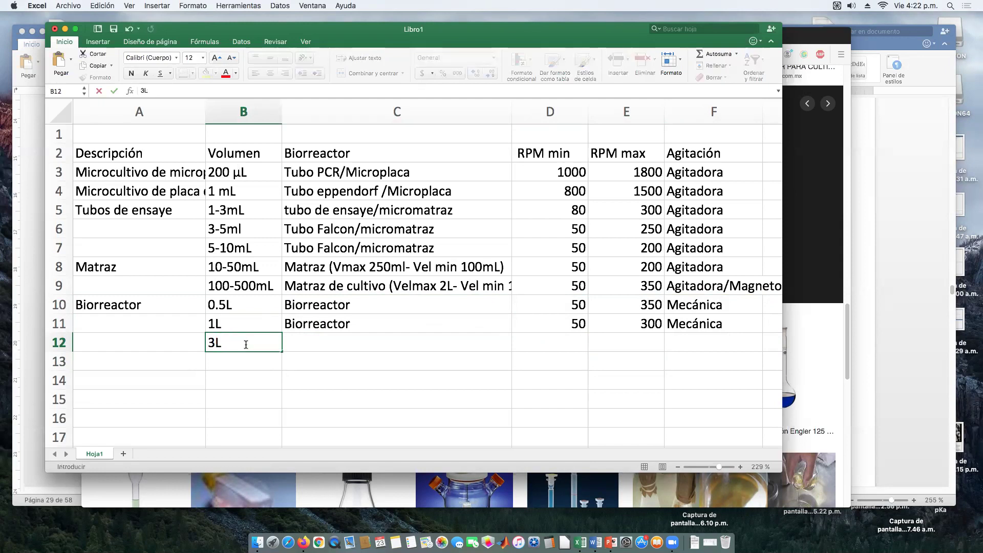
key(Tab)
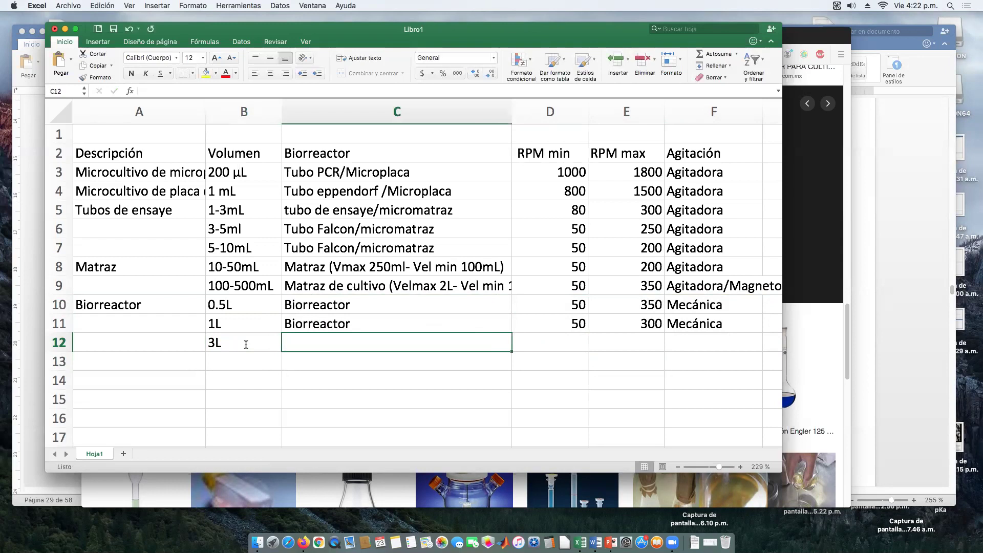
click(359, 322)
drag(512, 332, 493, 416)
click(504, 330)
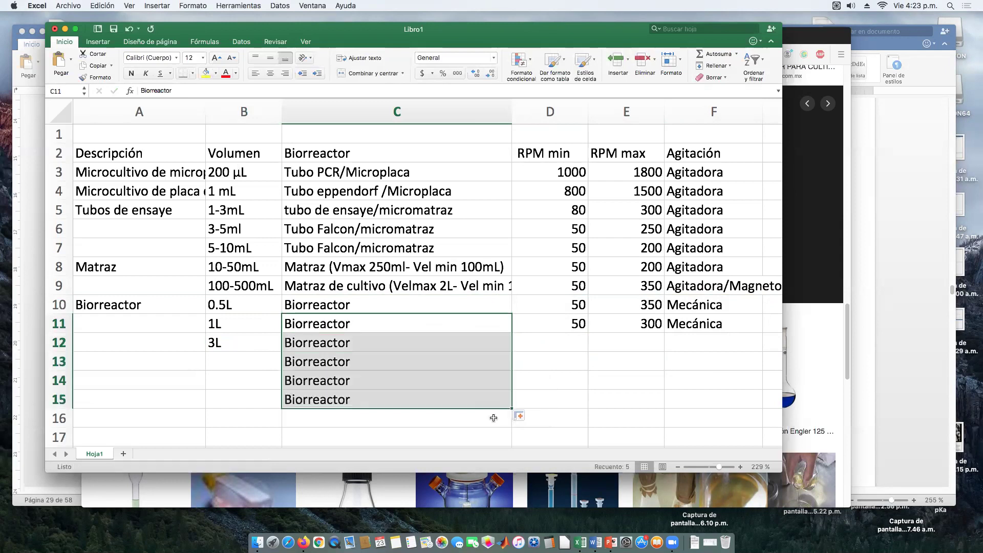
- Copy the RPM min of 50 from cell D11 down to row 15 and set the RPM max in cell E12 to 250
click(565, 317)
drag(588, 333, 566, 409)
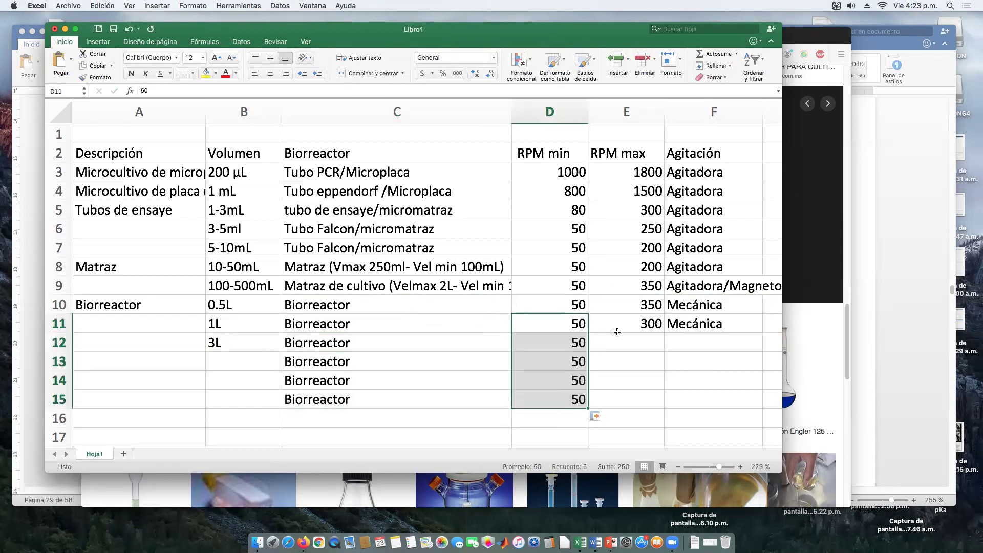
click(613, 344)
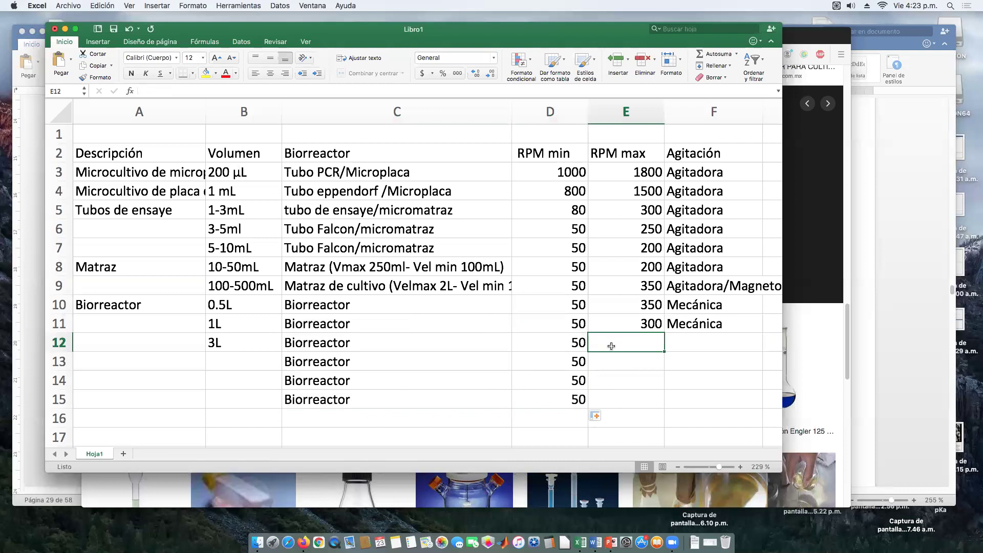
text(250)
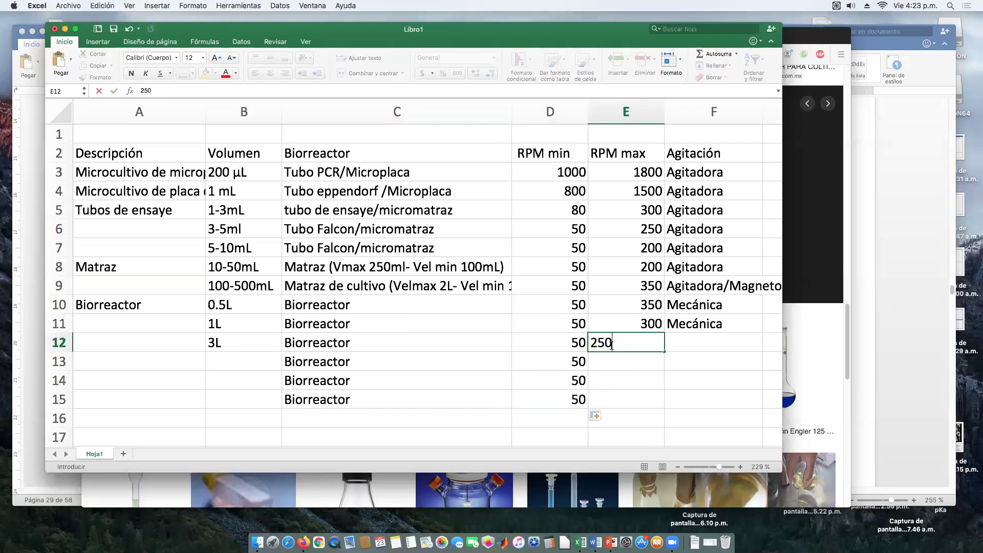
key(Return)
- Extend the agitation in cell F10 to read "Mecánica/Aereación"
click(693, 325)
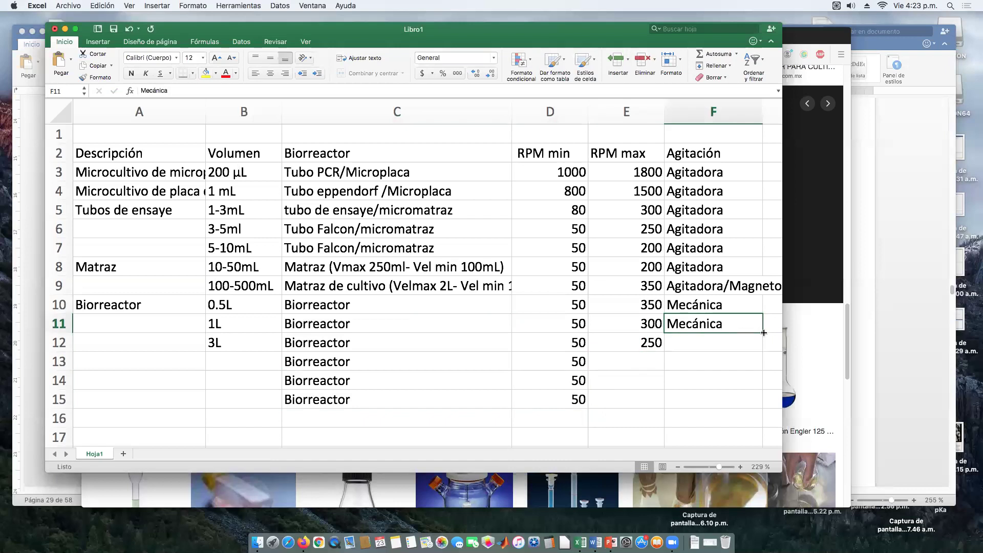
double_click(739, 303)
text(/Aereación)
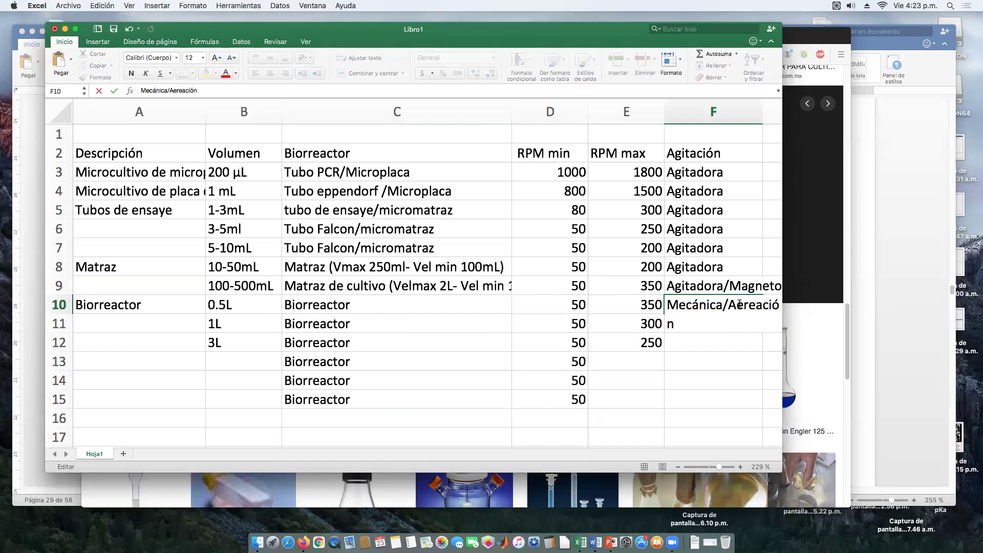
key(Return)
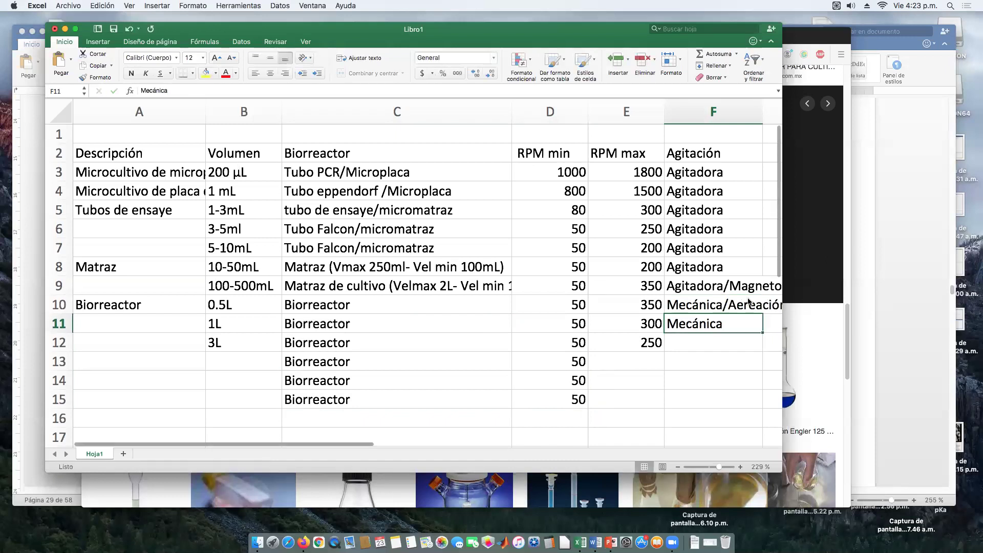
- Make the agitation in cell F10 read "Mecánica/Neumática" and copy it down the column to row 16
drag(780, 471, 908, 461)
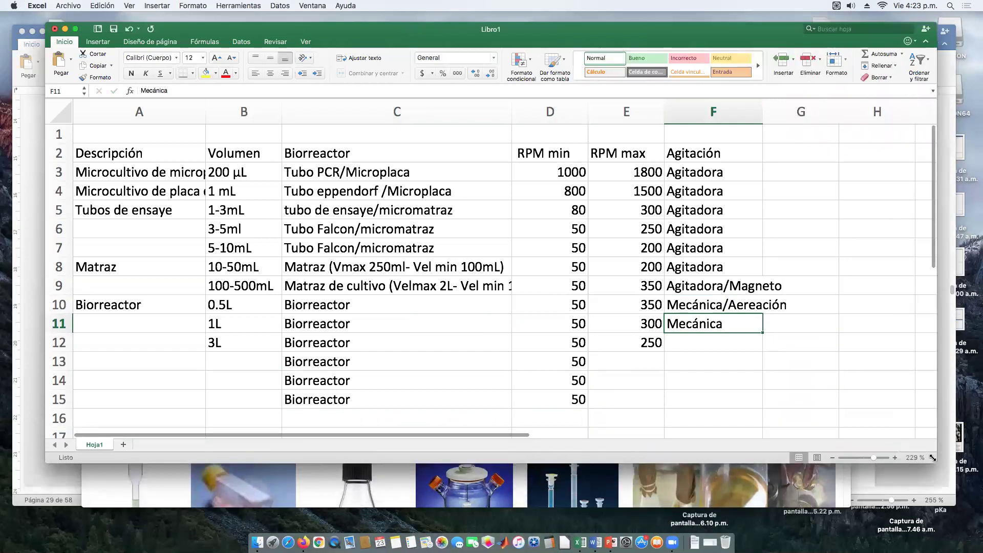
double_click(731, 303)
drag(785, 304, 731, 309)
text(Ne)
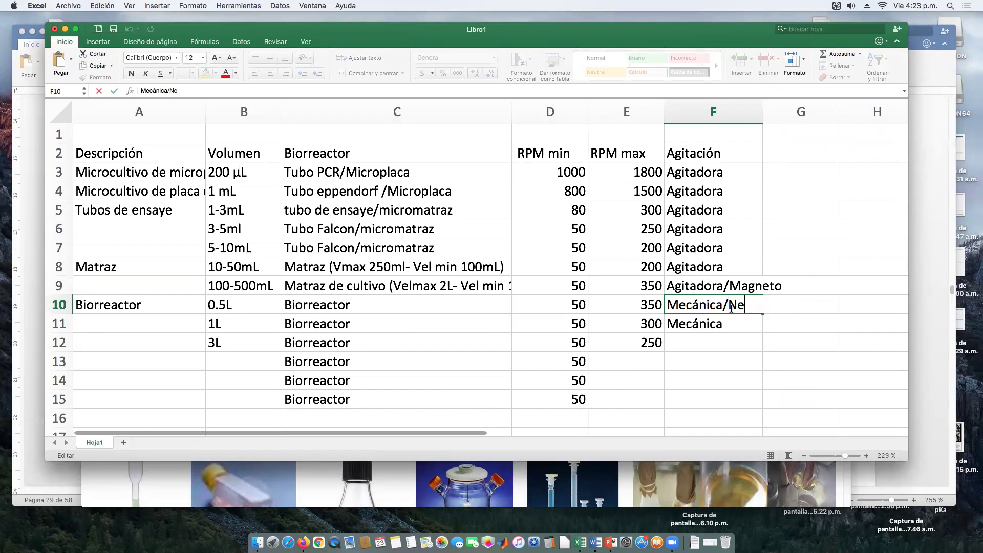
text(umática)
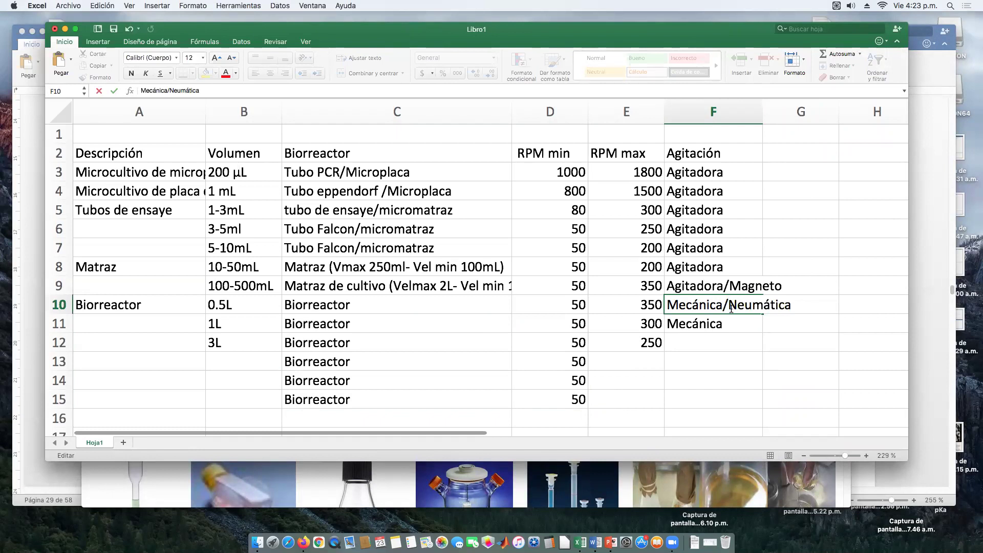
key(Return)
click(715, 302)
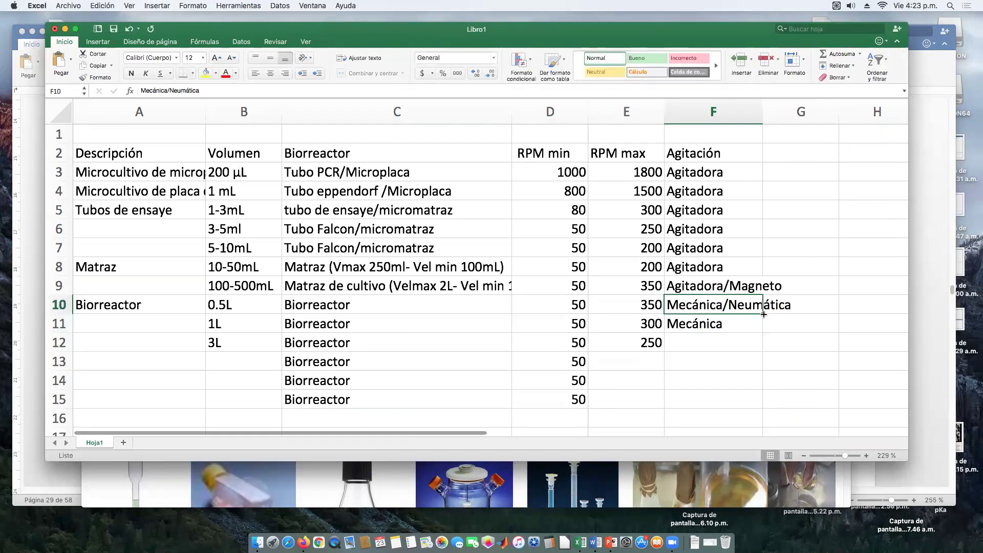
drag(763, 313, 763, 428)
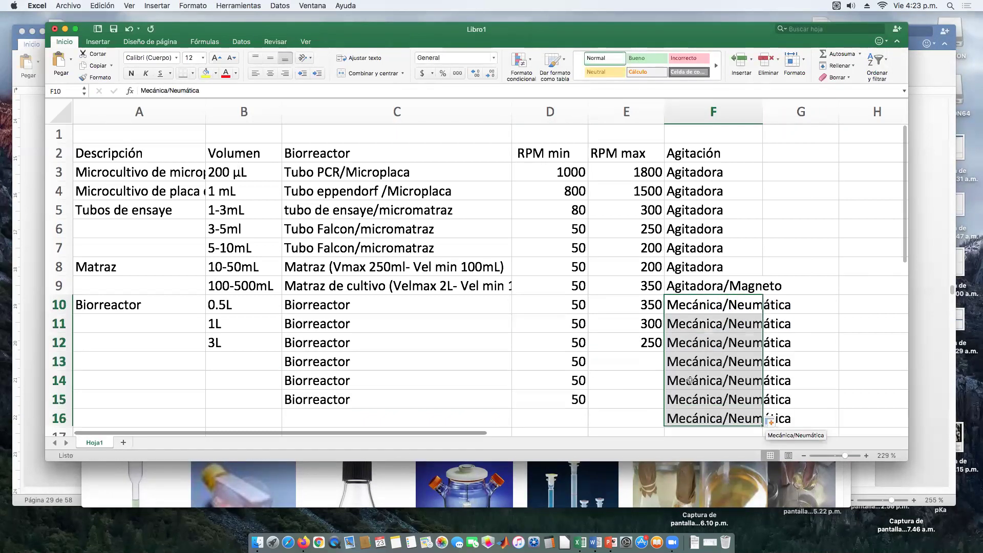
- Enter 5L as the volume in cell B13 and 225 as the RPM max in cell E13
click(640, 362)
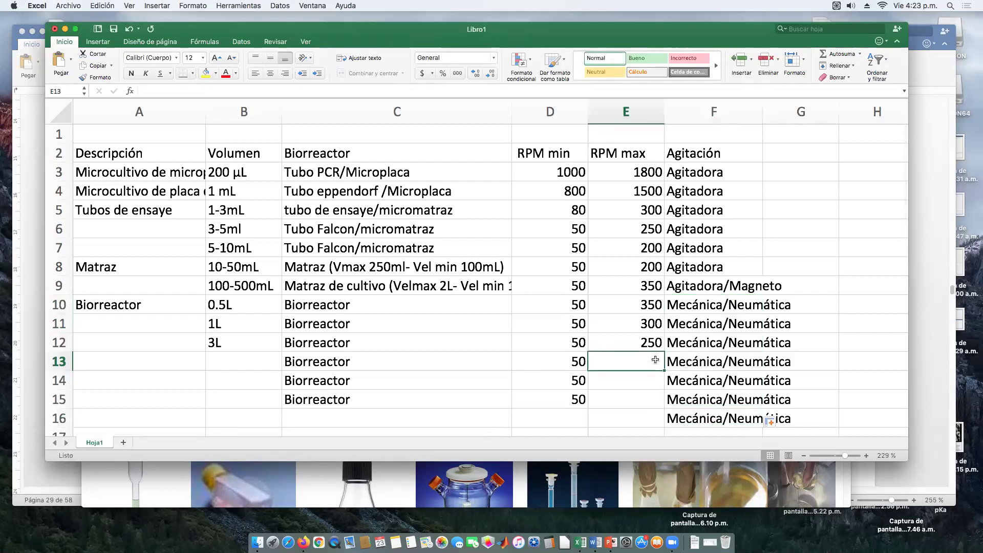
key(Left)
key(Left)
key(Left)
key(Left)
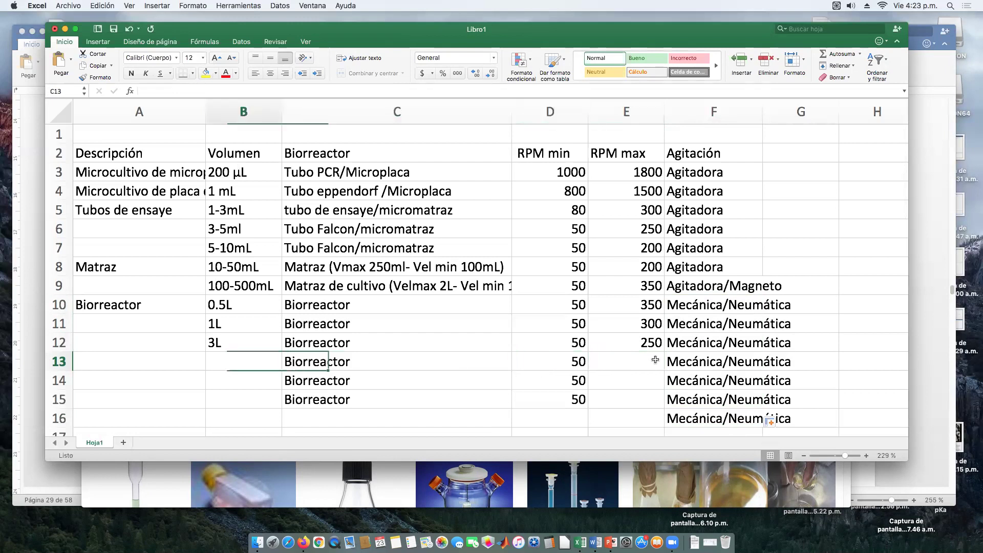
key(Right)
text(5L)
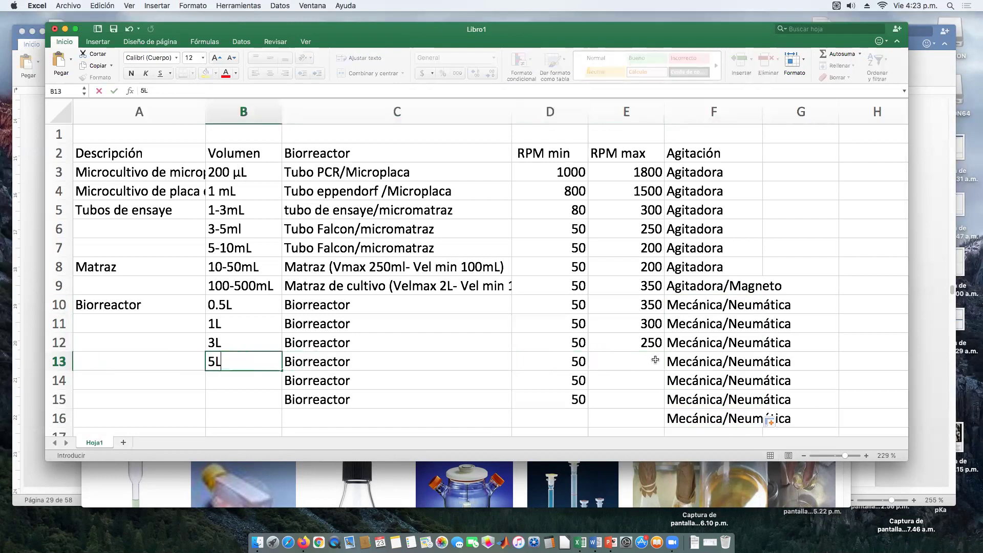
key(Right)
key(Right)
key(Right)
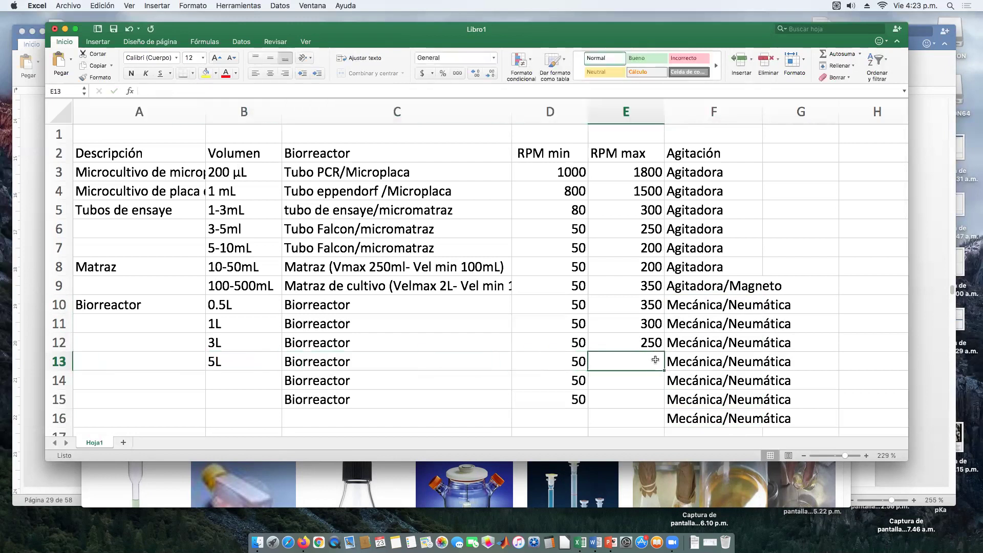
text(225)
key(Return)
- Enter 10L as the volume in cell B14 and 200 as the RPM max in cell E14
key(Left)
key(Left)
key(Left)
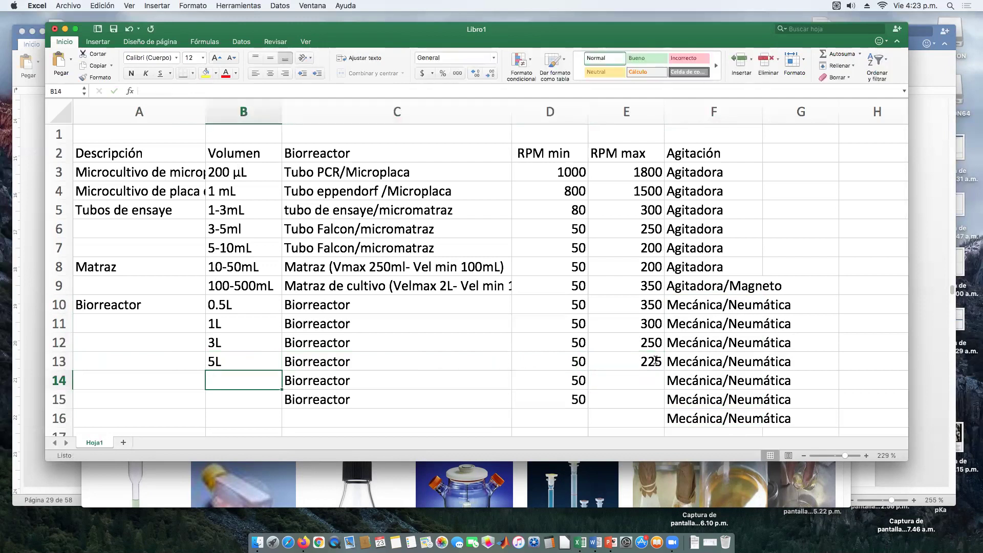
text(10)
key(Right)
key(Right)
key(Right)
key(Left)
key(Left)
key(Left)
text(10L)
key(Right)
key(Right)
key(Right)
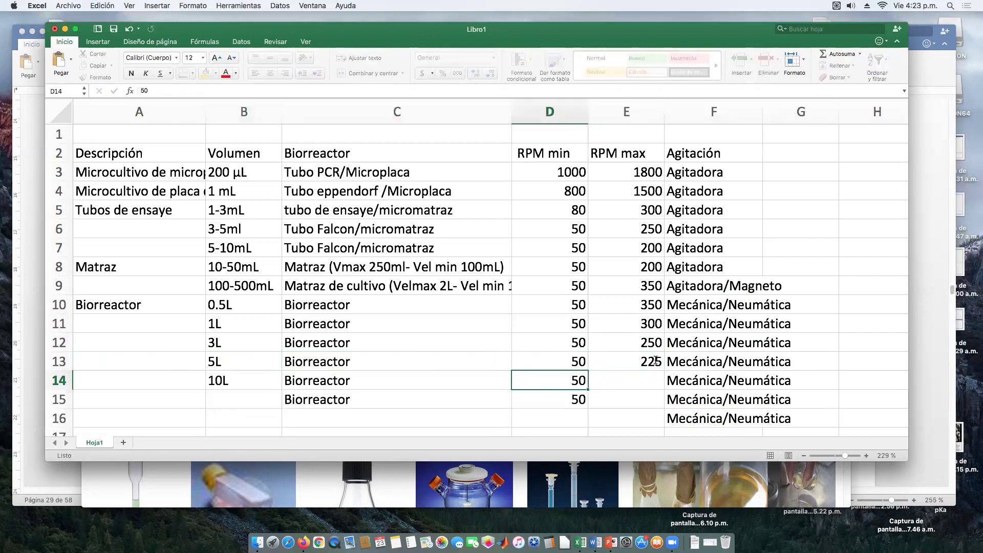
text(200)
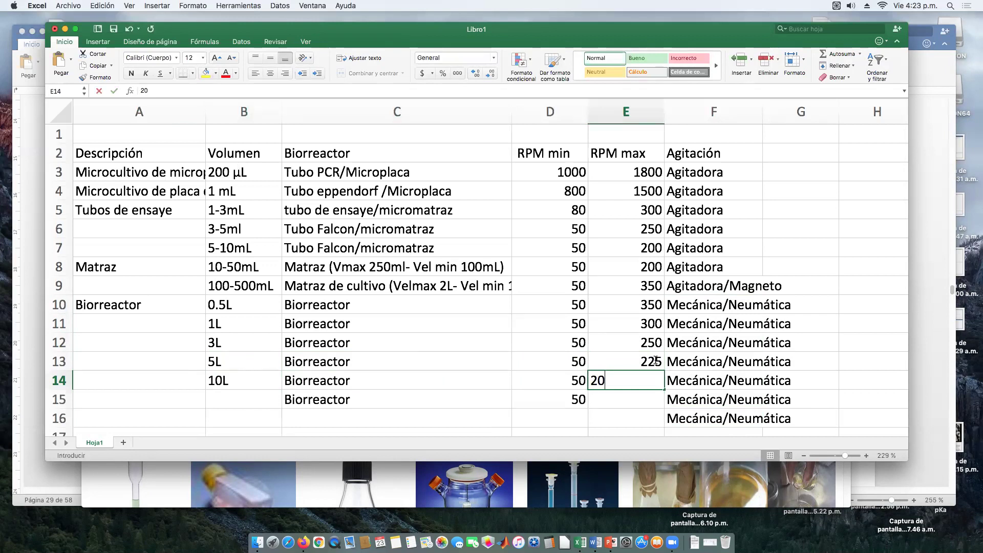
key(Return)
- Enter 20L as the volume in cell B15 and 150 as the RPM max in cell E15
key(Left)
key(Left)
key(Left)
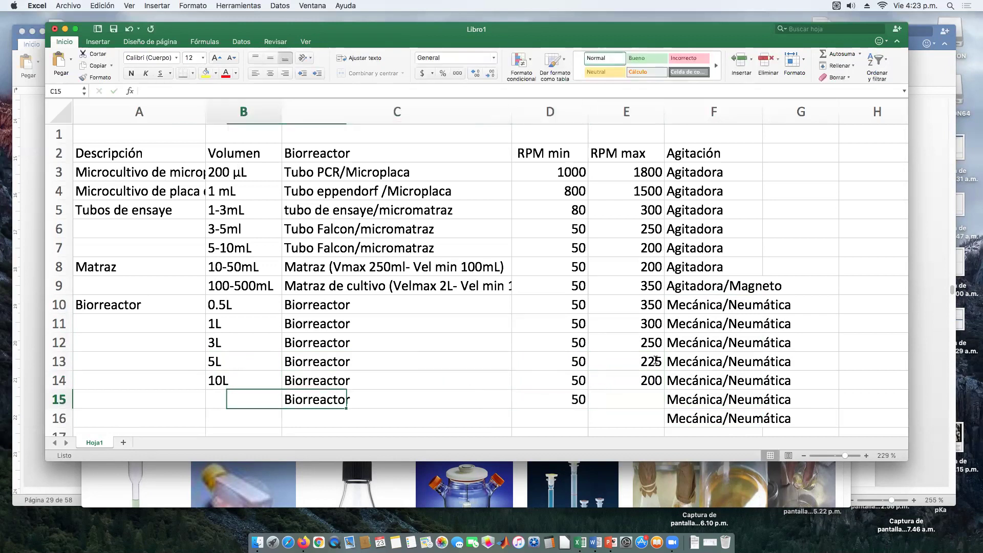
text(200 µL)
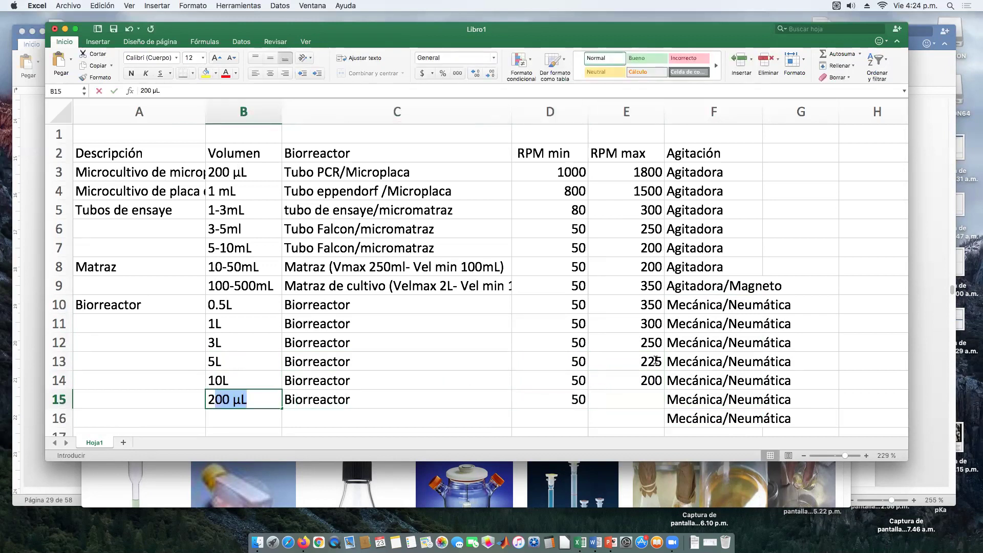
key(Right)
key(Left)
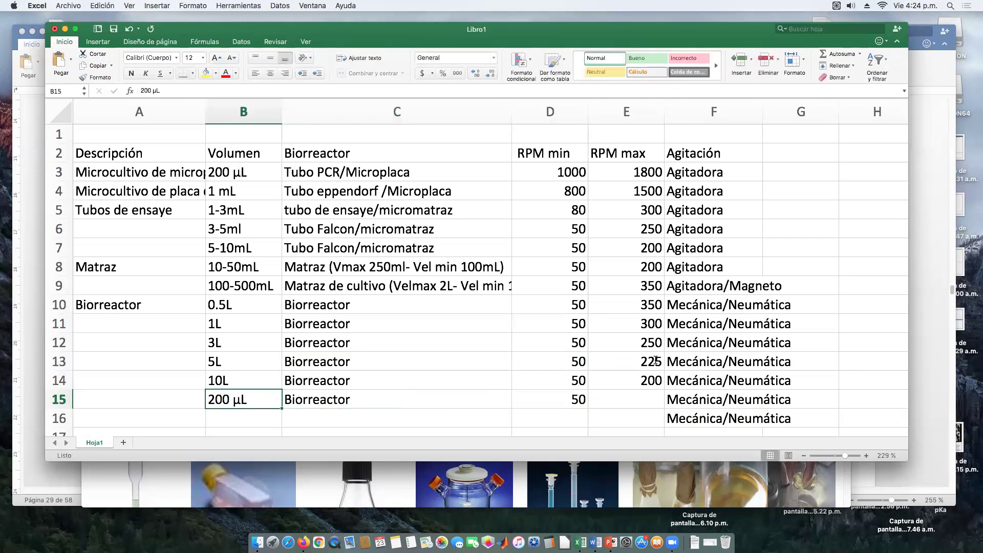
text(20L)
key(Right)
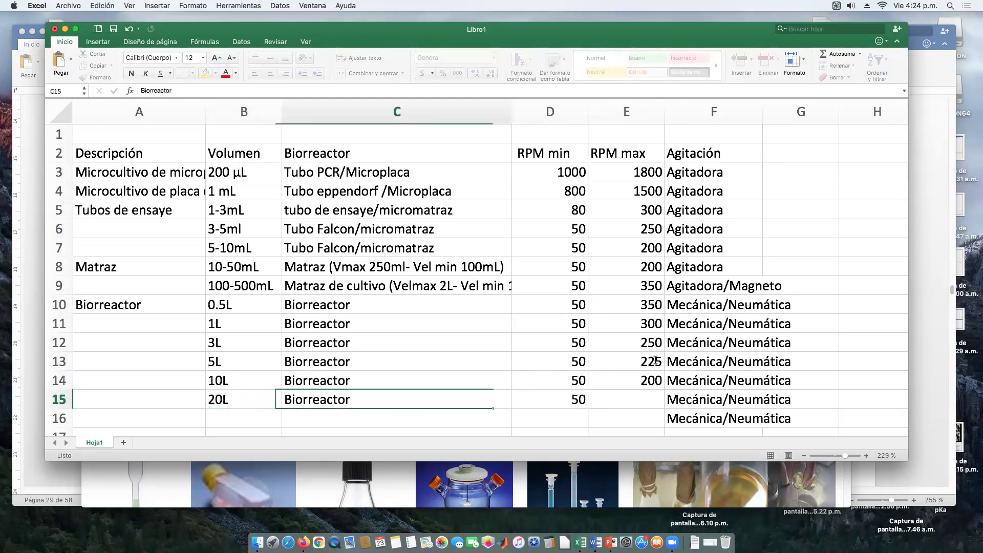
key(Right)
key(Right)
text(15)
key(Return)
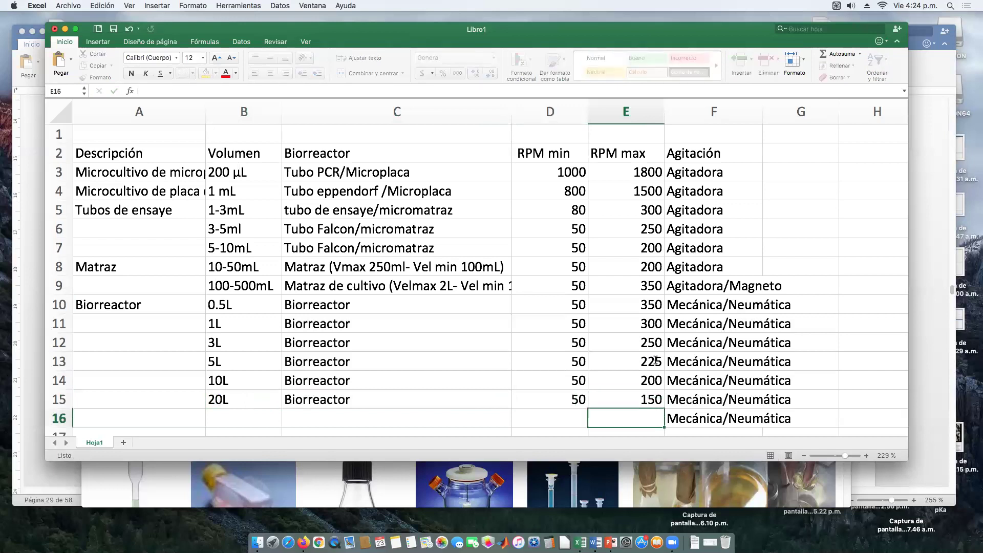
- Enter 100L as the volume in cell B16
key(Left)
key(Left)
key(Left)
text(1)
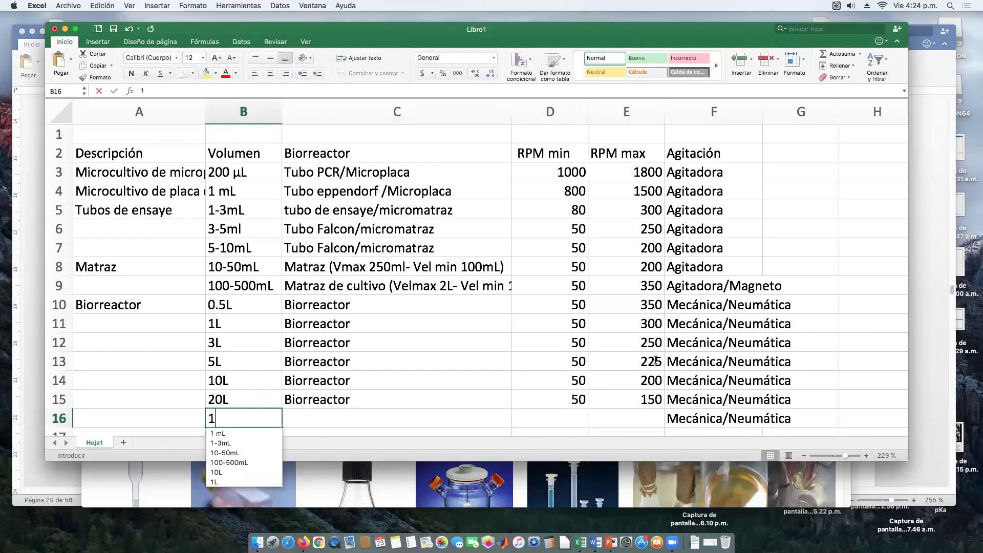
text(00L)
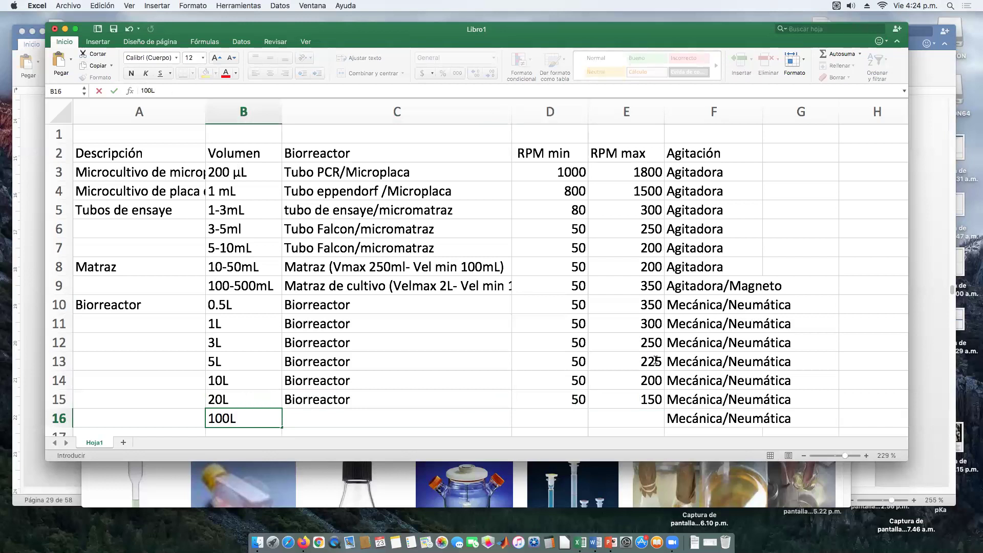
- Set the RPM min in cell D16 to 10 and the RPM max in cell E16 to 120
key(Right)
key(Right)
key(Right)
key(Left)
key(Right)
key(Left)
text(3)
key(BackSpace)
text(10)
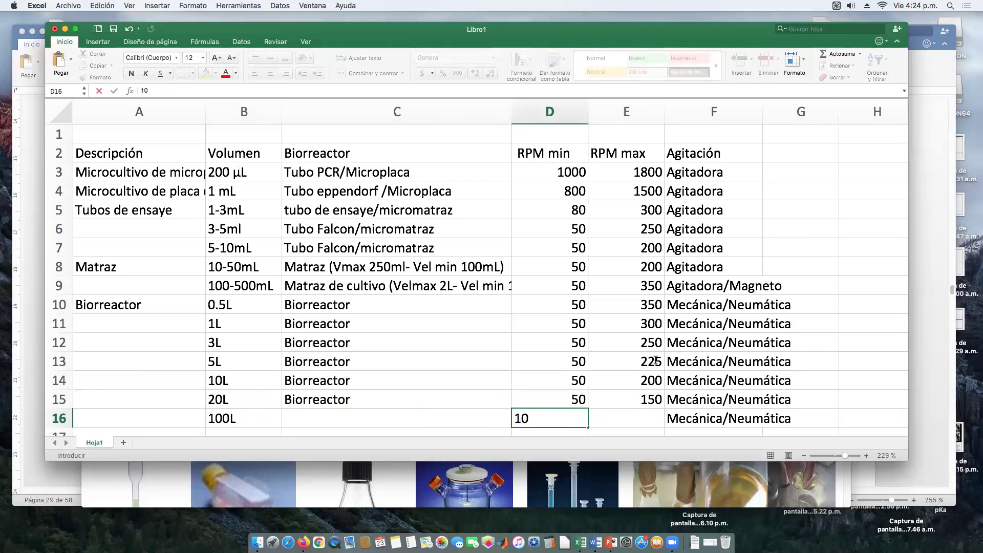
key(Tab)
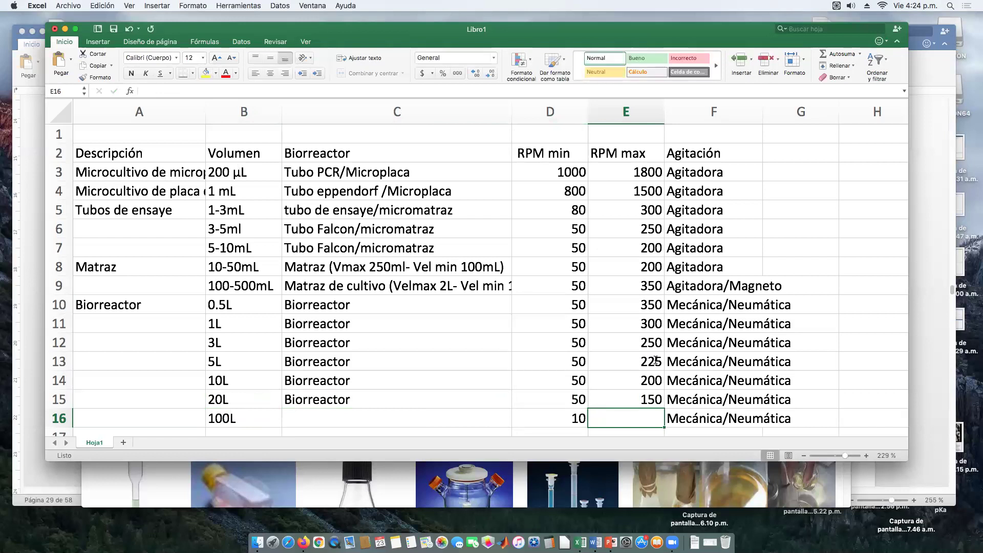
text(120)
key(Return)
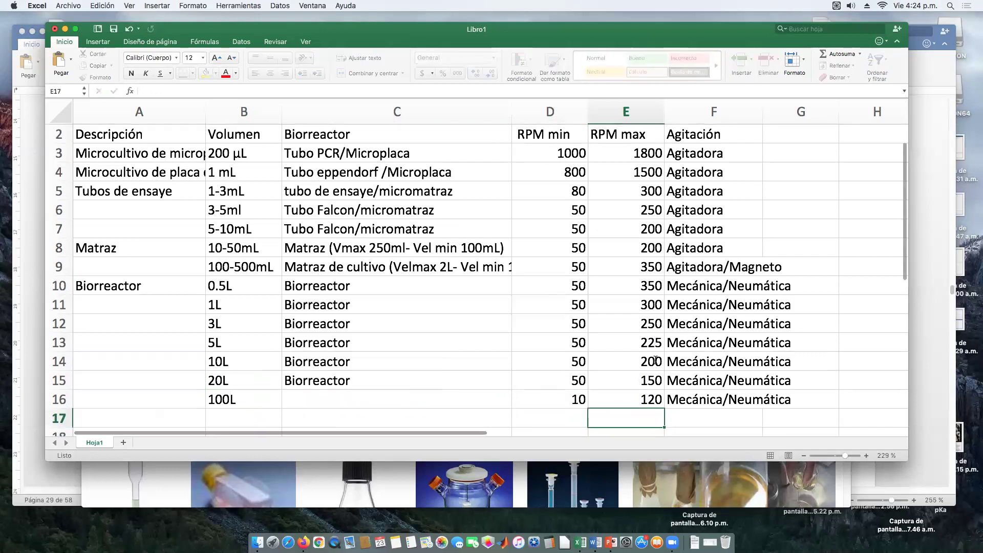
- Copy "Biorreactor" down column C to row 20 and "Mecánica/Neumática" down column F to row 22
scroll(462, 303, down, 2)
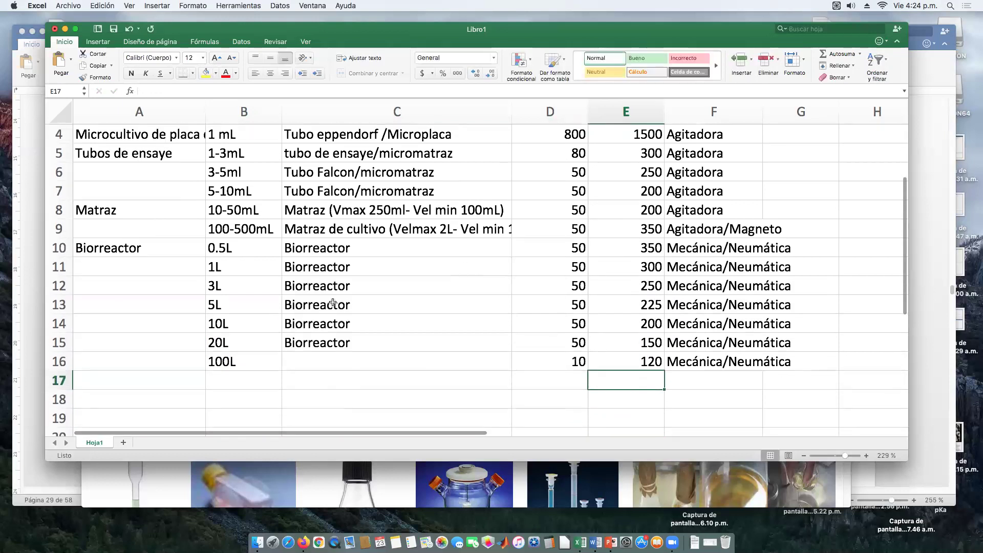
click(463, 304)
drag(510, 314, 507, 434)
click(766, 351)
drag(766, 351, 555, 410)
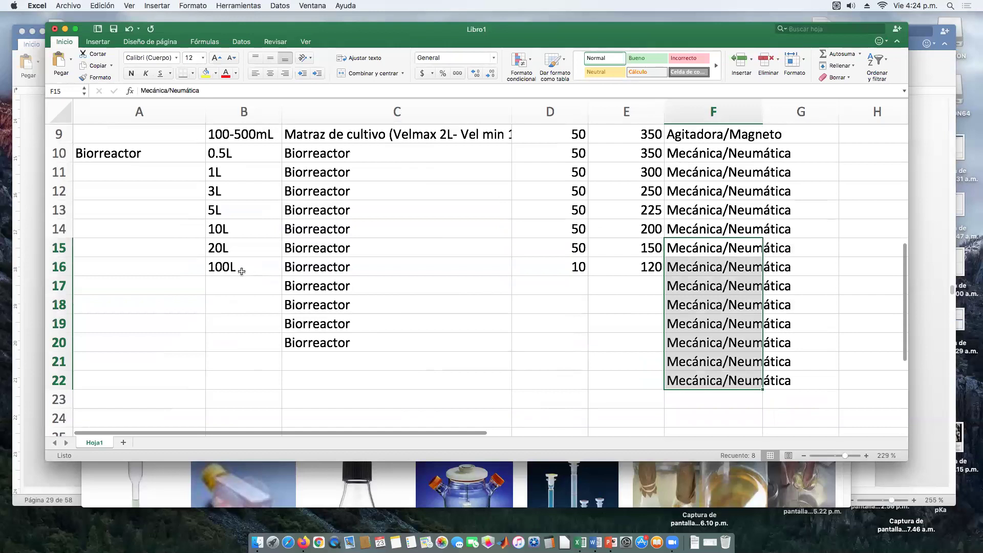
- Enter the volumes 250L in cell B17 and 0.5m3 in cell B18
click(239, 282)
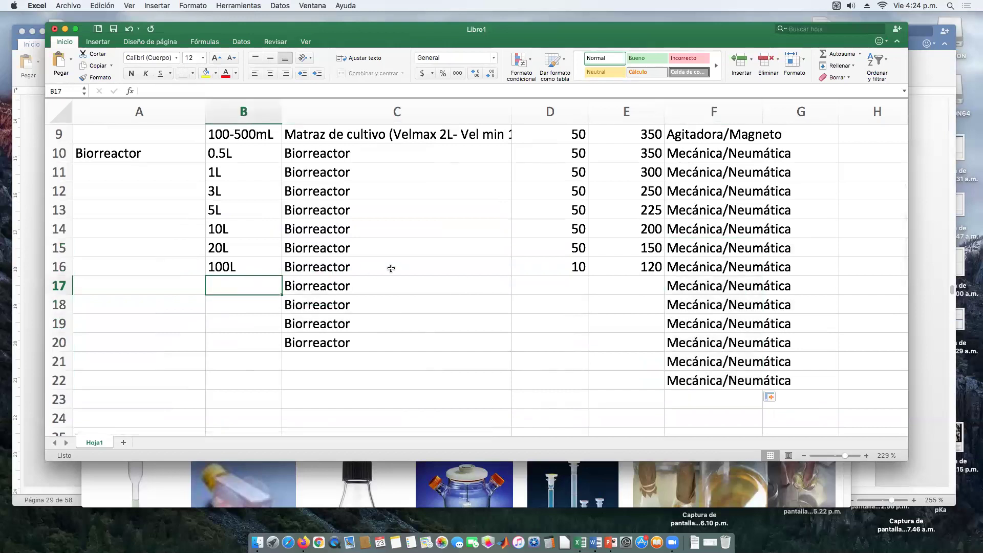
text(250L)
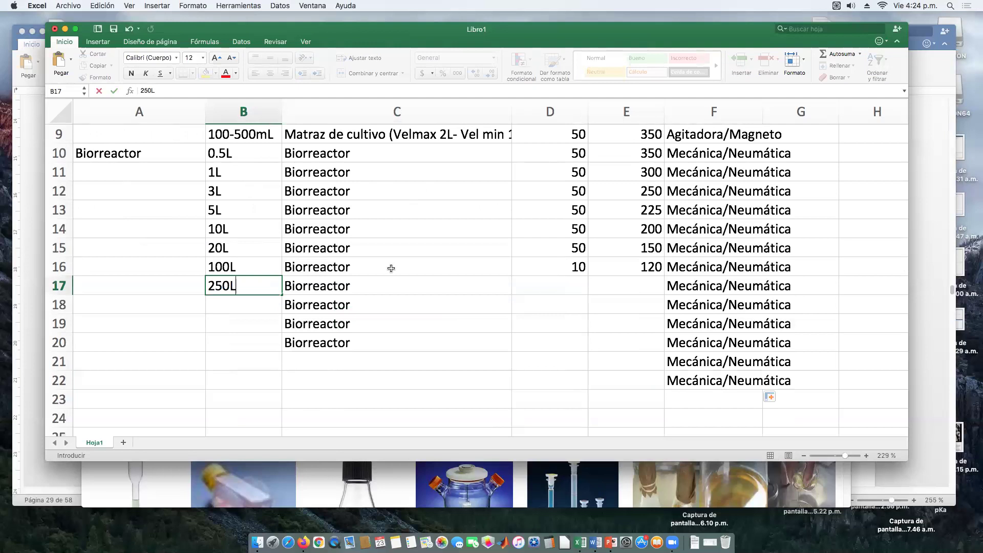
key(Return)
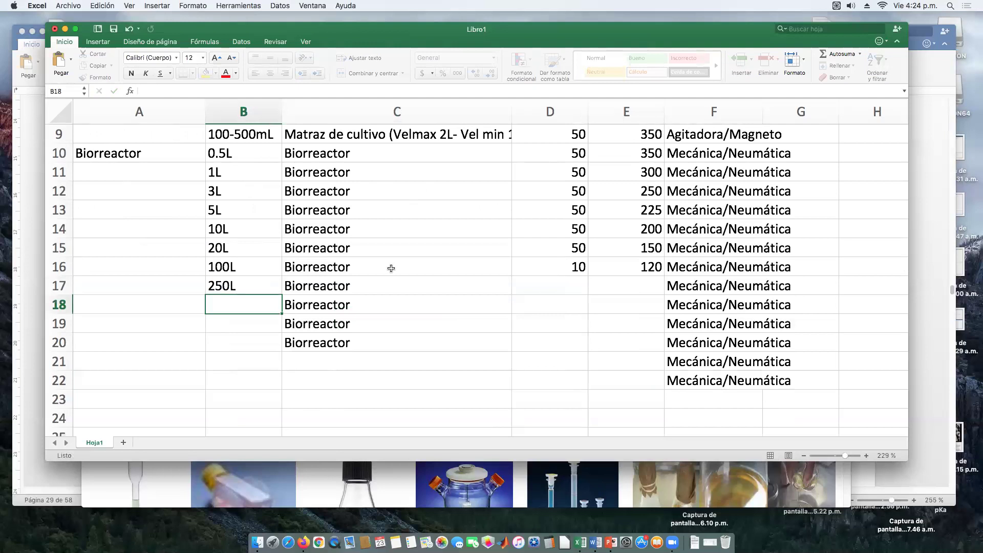
text(0.5)
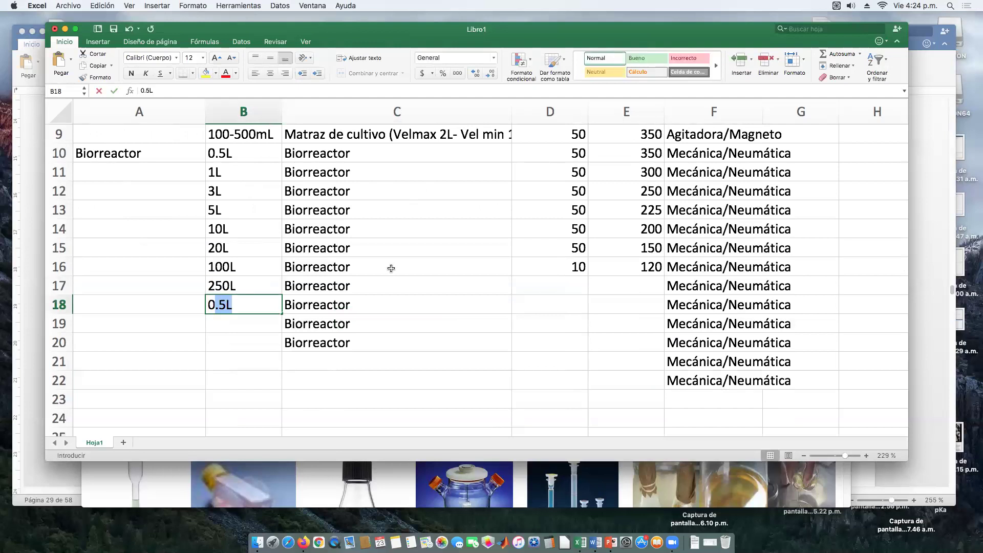
text(m3)
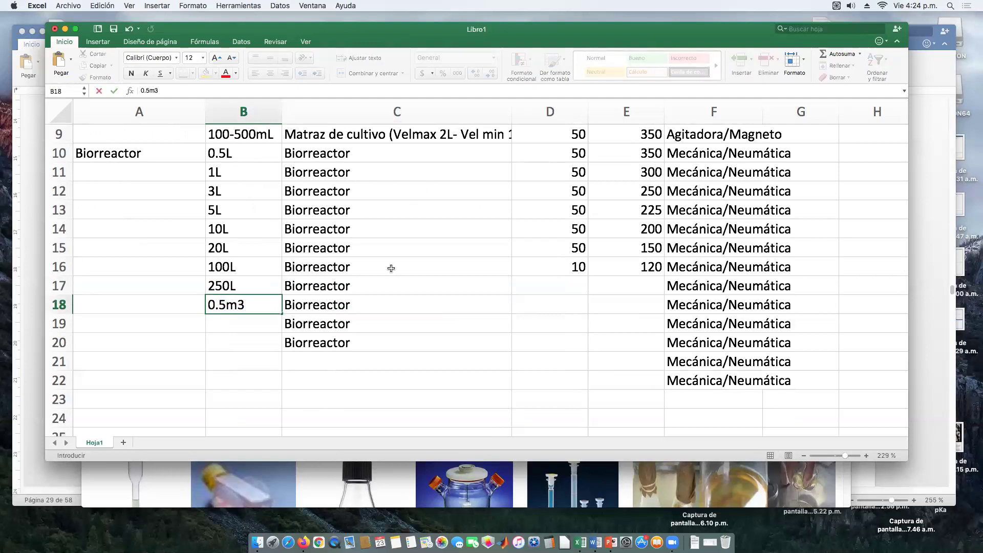
key(Return)
- Enter the volumes 1m3, 10m3 and 100m3 in cells B19 to B21
text(1)
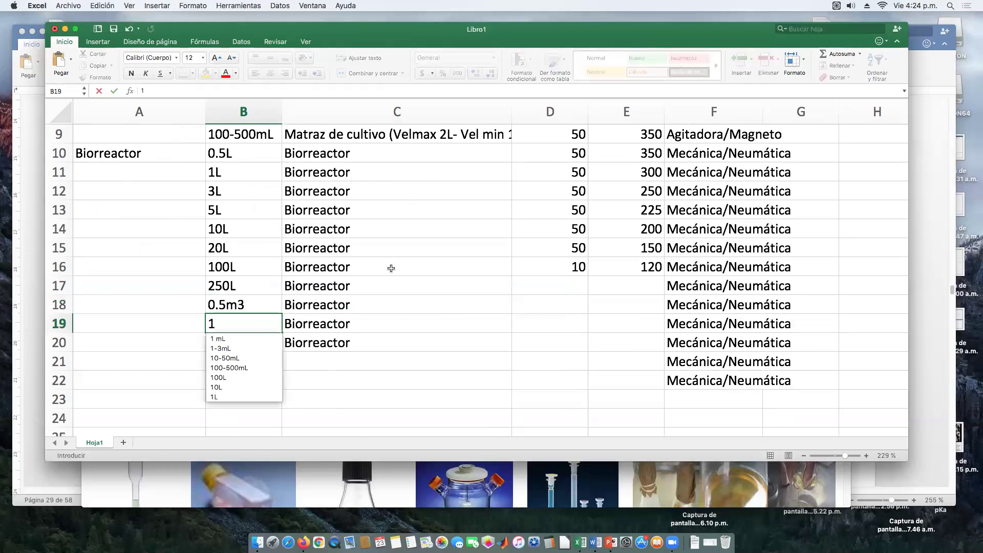
text(m3)
key(Return)
text(1)
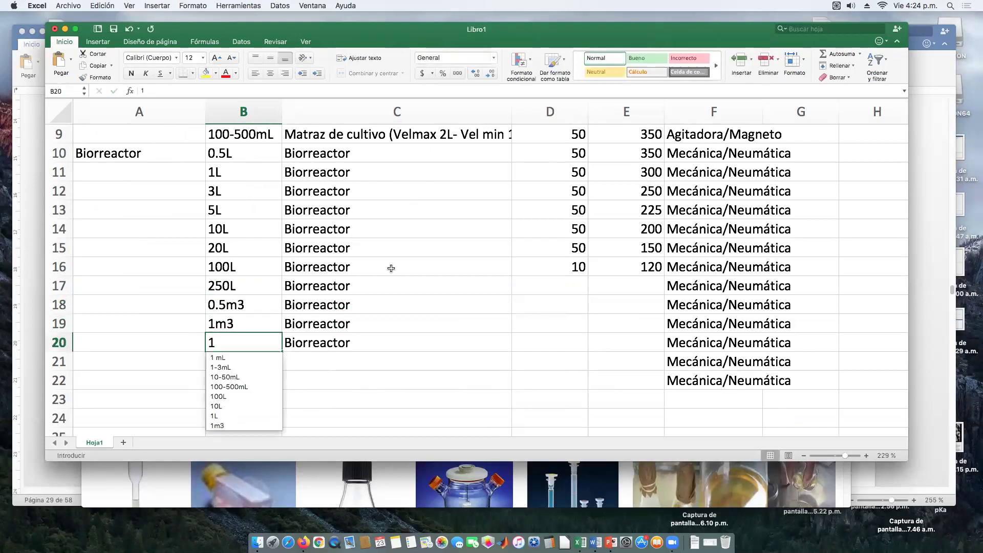
text(0m3)
key(Return)
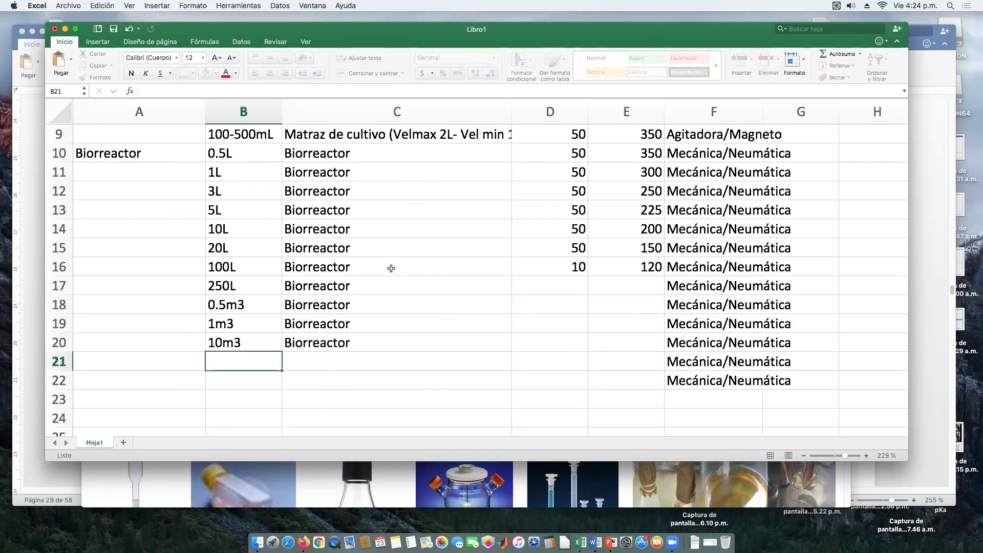
text(100m3)
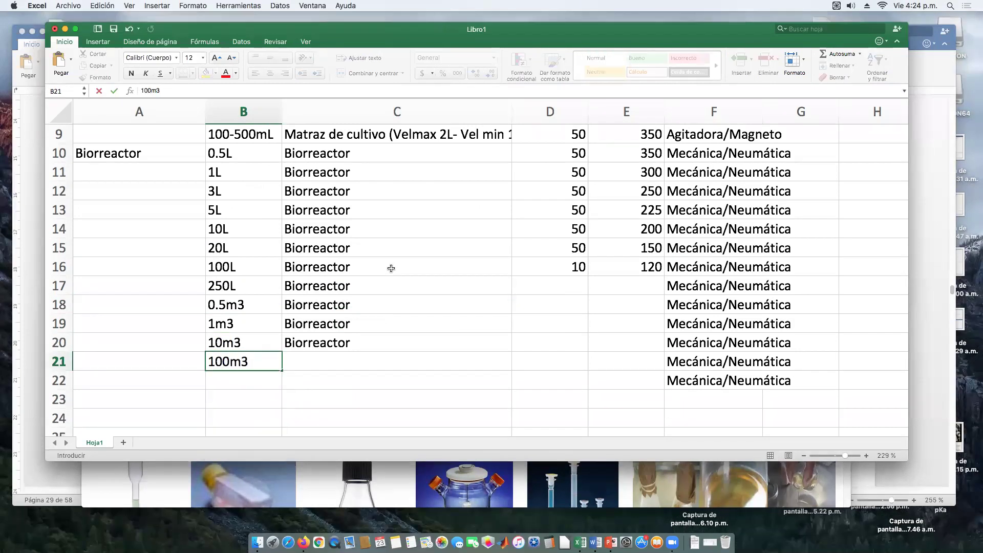
key(Tab)
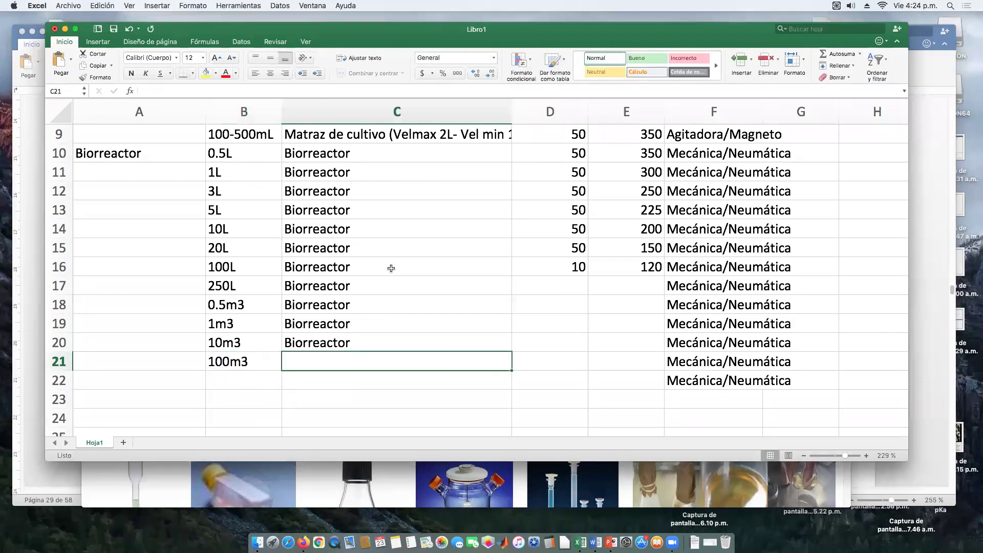
- Copy "Biorreactor" from cell C20 down to cell C21
click(377, 349)
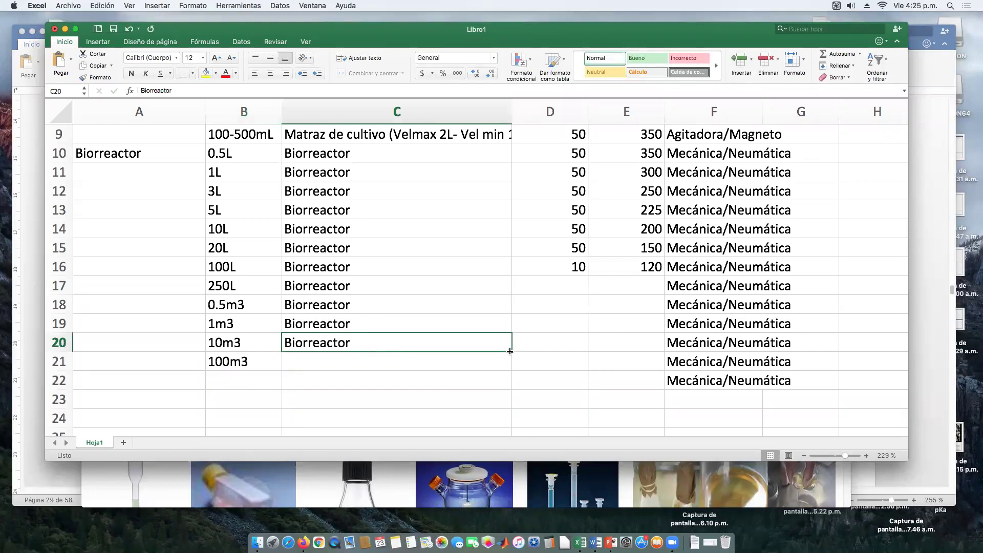
drag(513, 351, 371, 368)
click(268, 356)
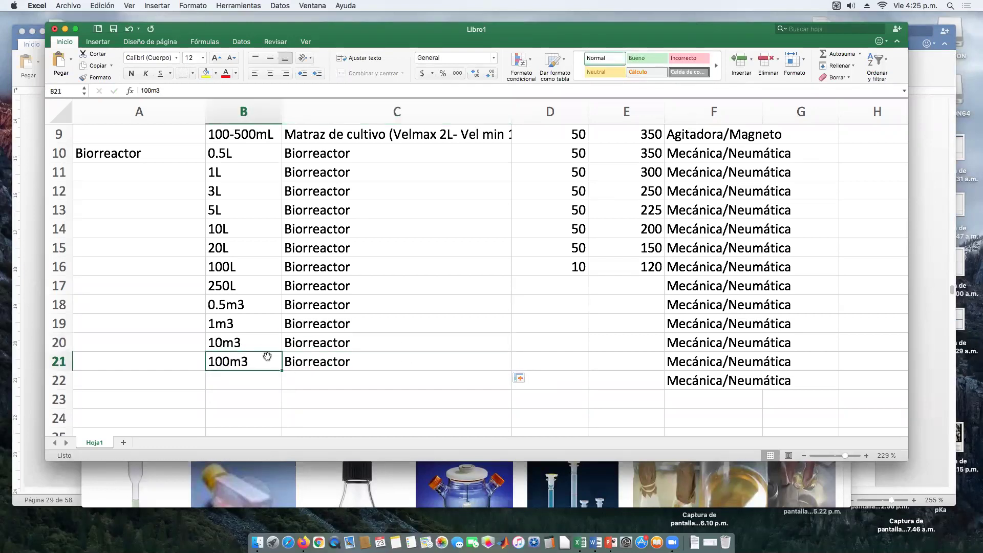
- Set the 100m3 bioreactor's RPM min in cell D21 to 0.1 and its RPM max in cell E21 to 2
click(577, 355)
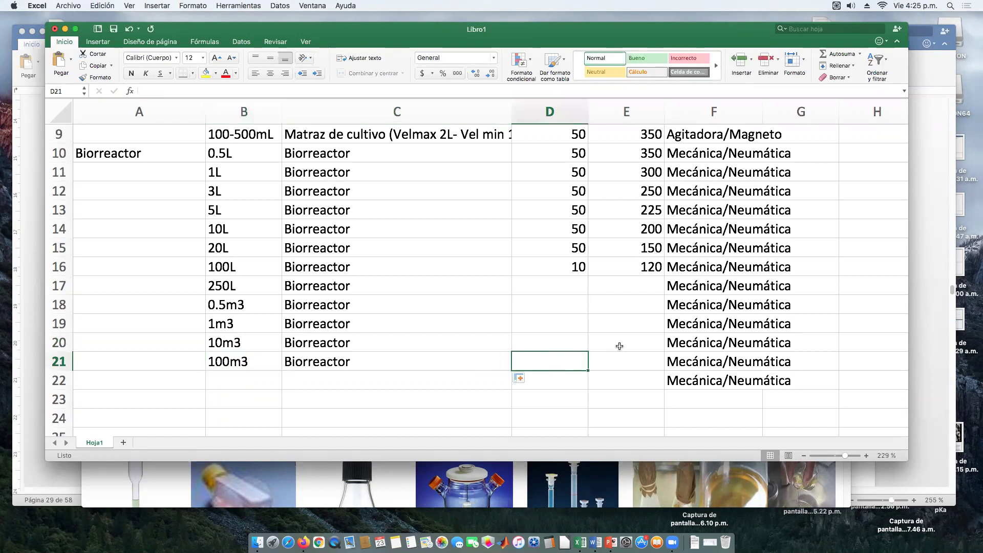
text(,1)
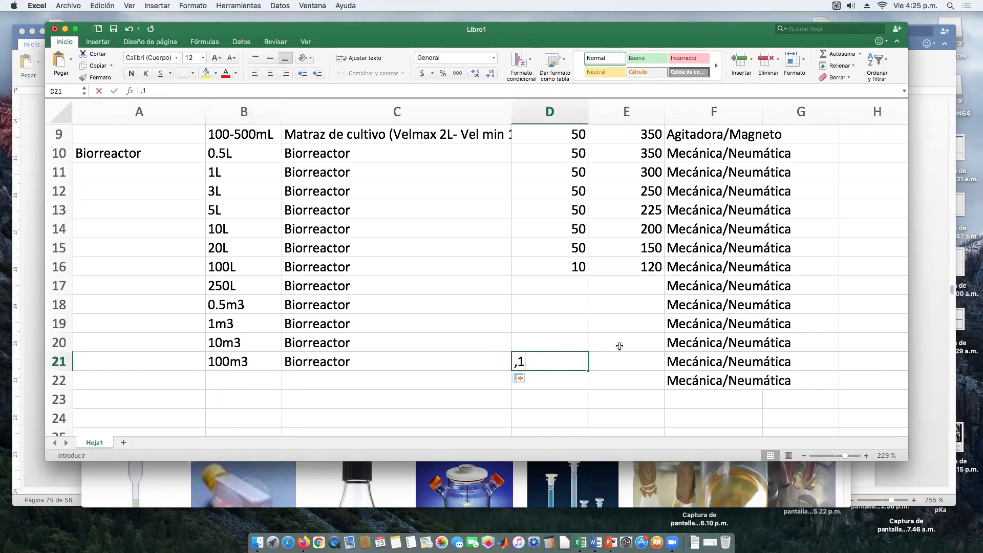
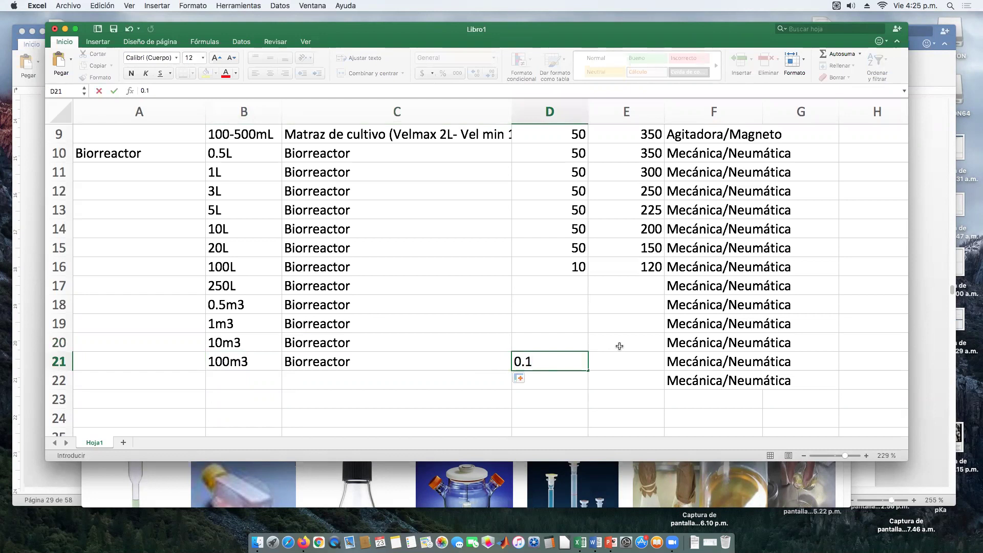
key(Tab)
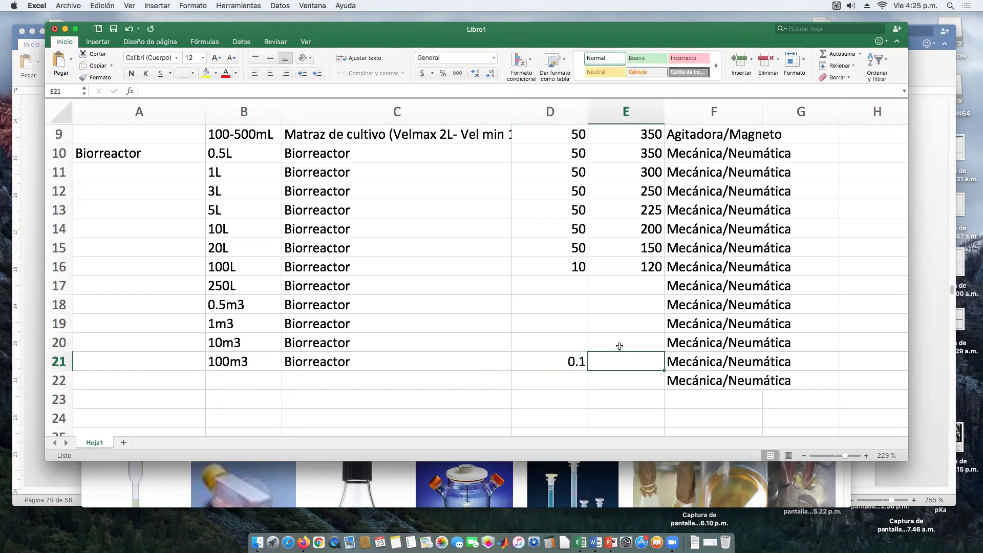
text(2)
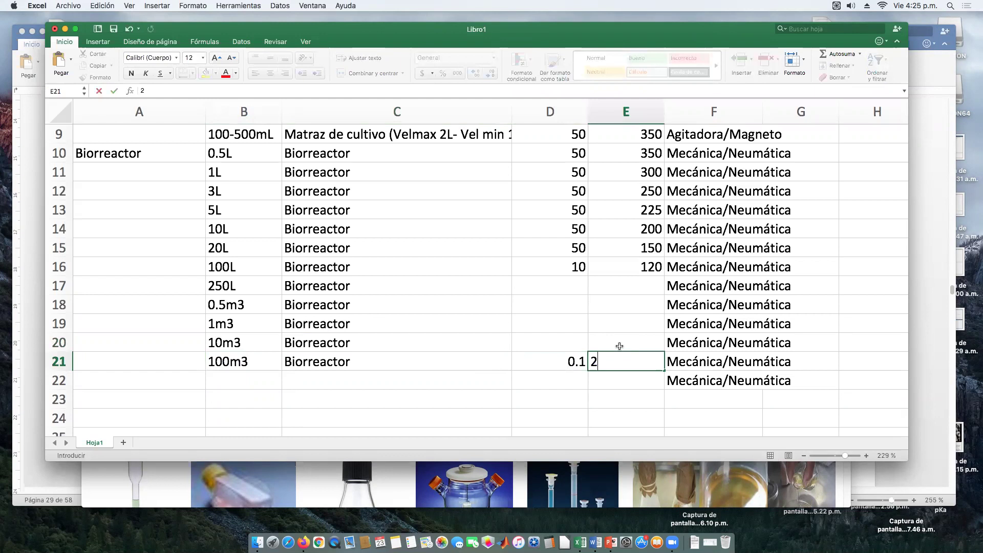
key(Up)
- Fill in the RPM max values upward from row 20: 5 in E20, 10 in E19, 50 in E18 and 100 in E17
key(Left)
key(Right)
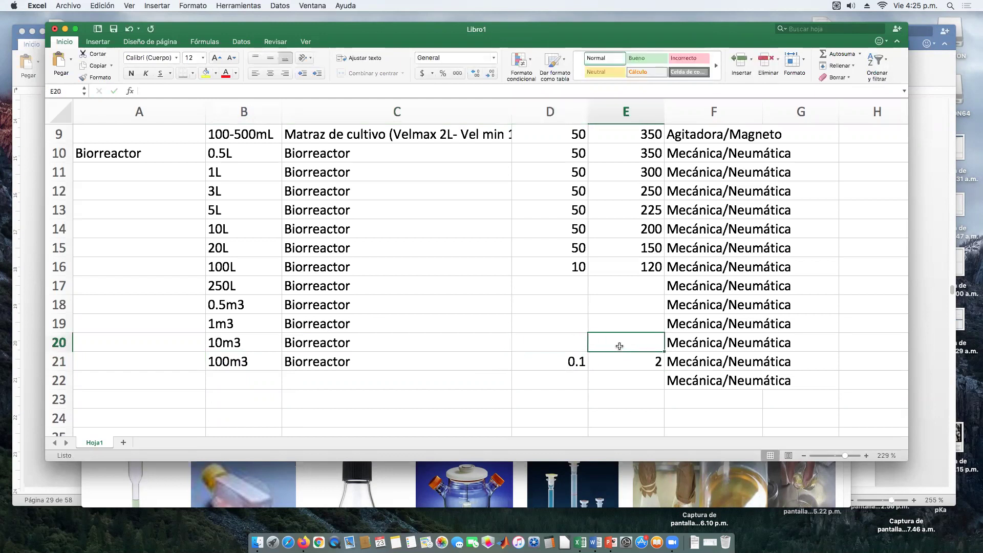
text(5)
key(Up)
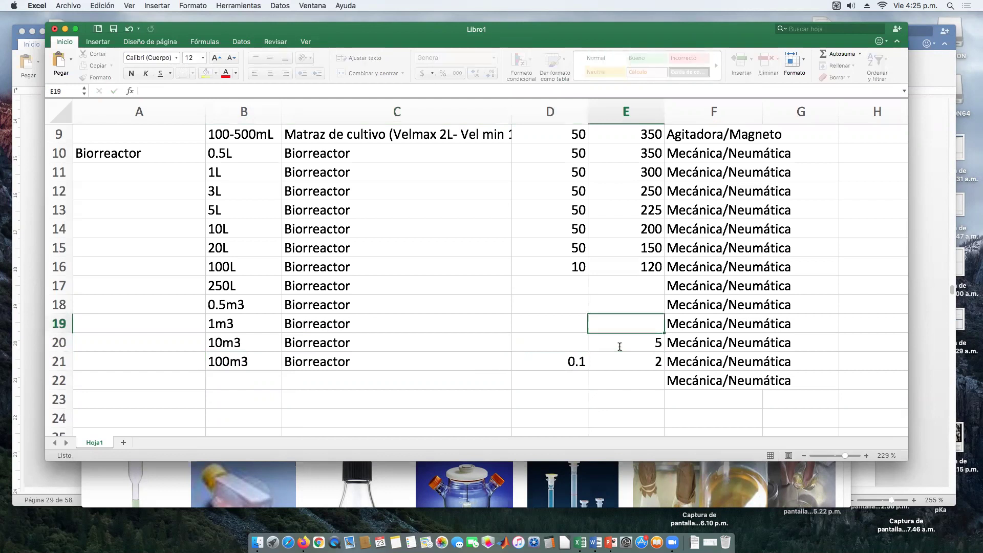
text(10)
key(Up)
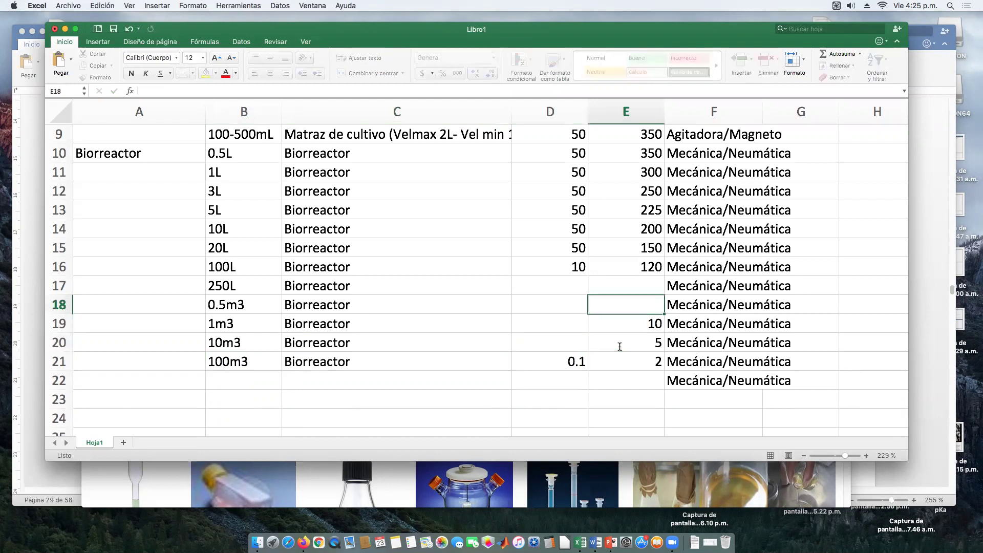
text(50)
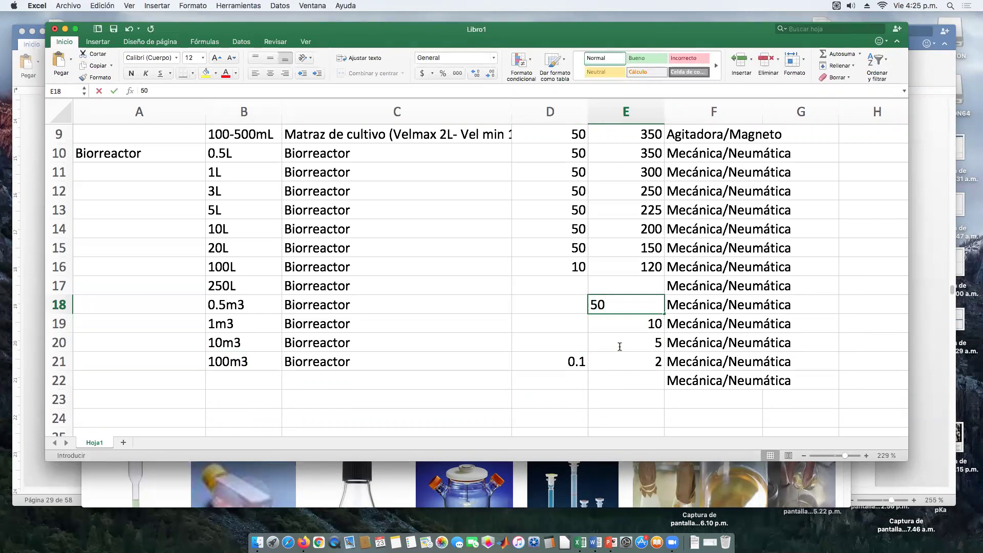
key(Up)
text(10)
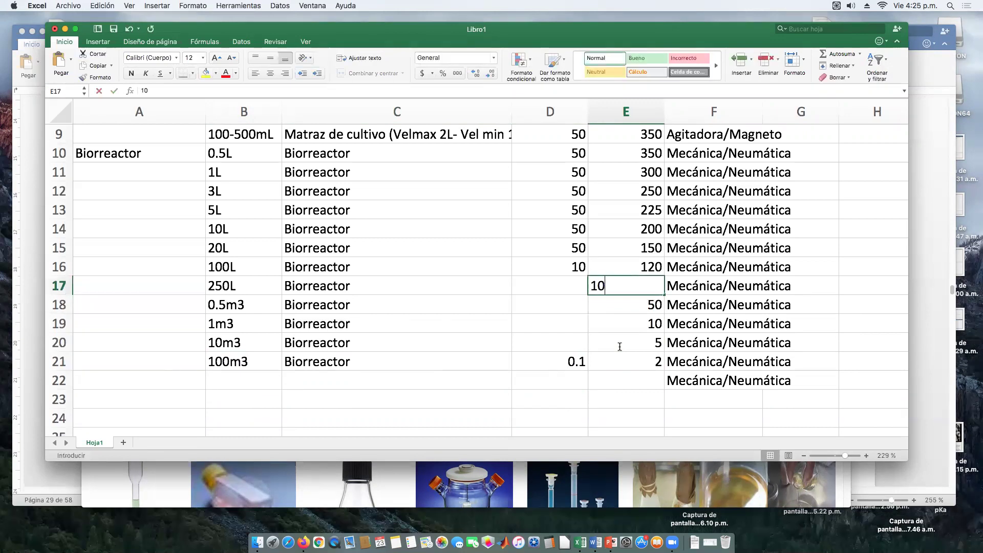
text(0)
- Fill in the RPM min values upward from row 20: 0.5 in D20, 1 in D19, 5 in D18 and 10 in D17
key(Left)
key(Down)
key(Down)
key(Down)
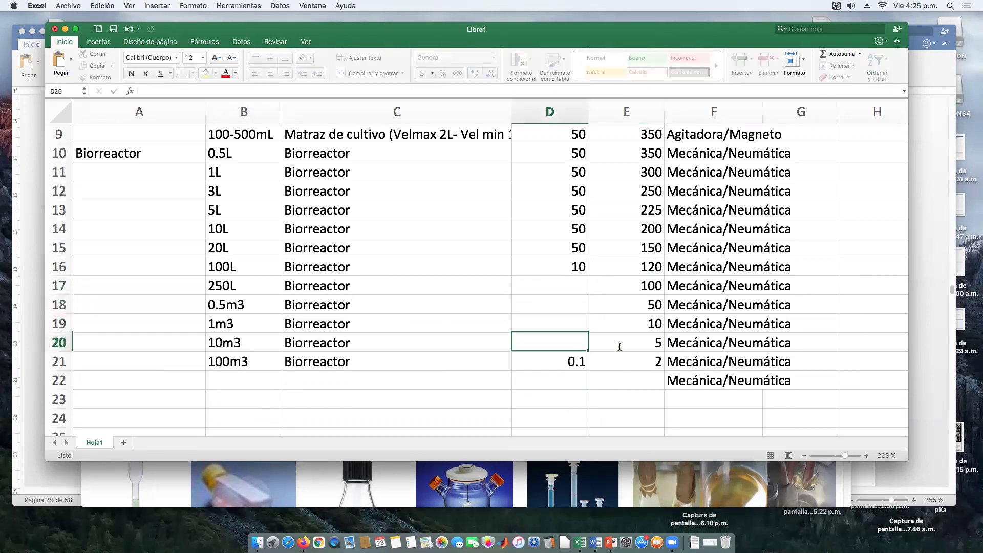
text(0.5)
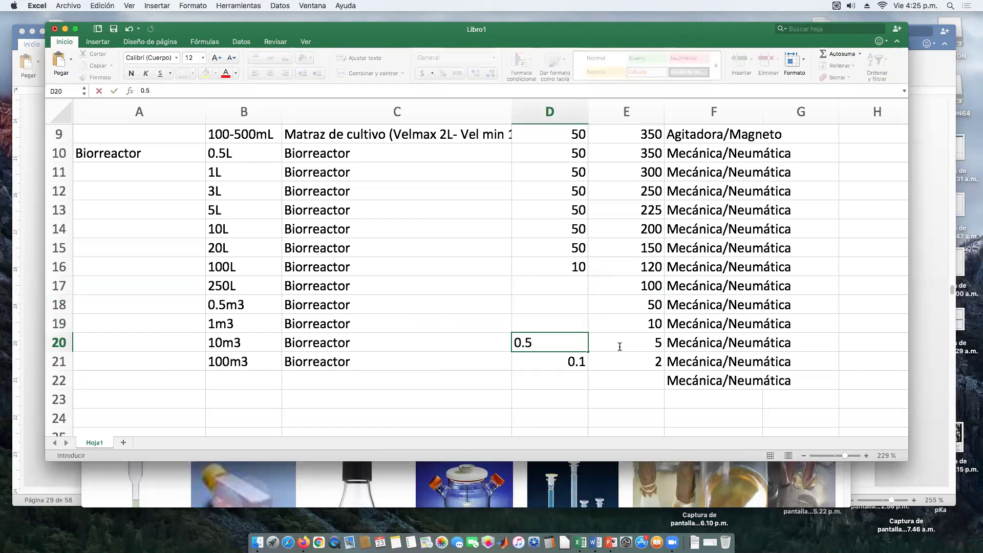
key(Up)
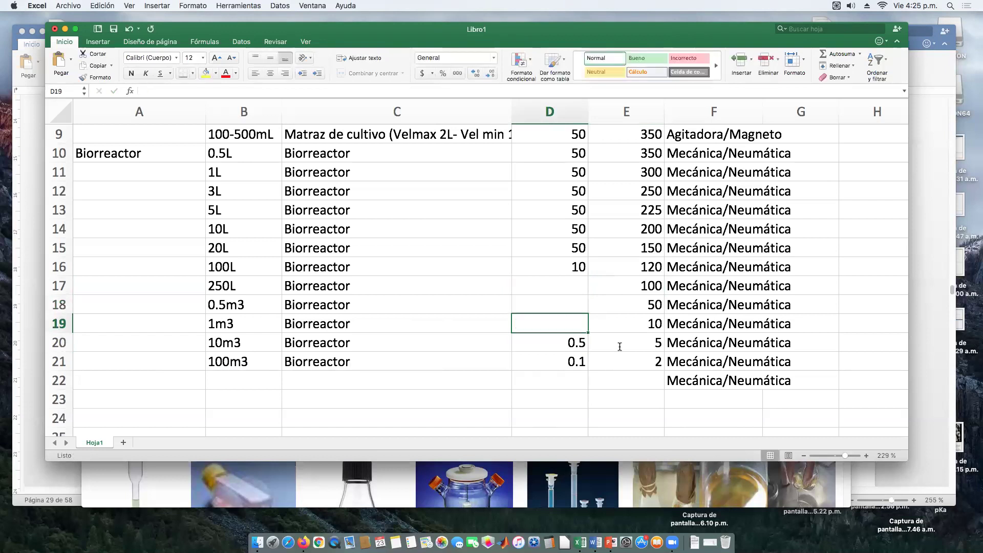
text(1)
key(Up)
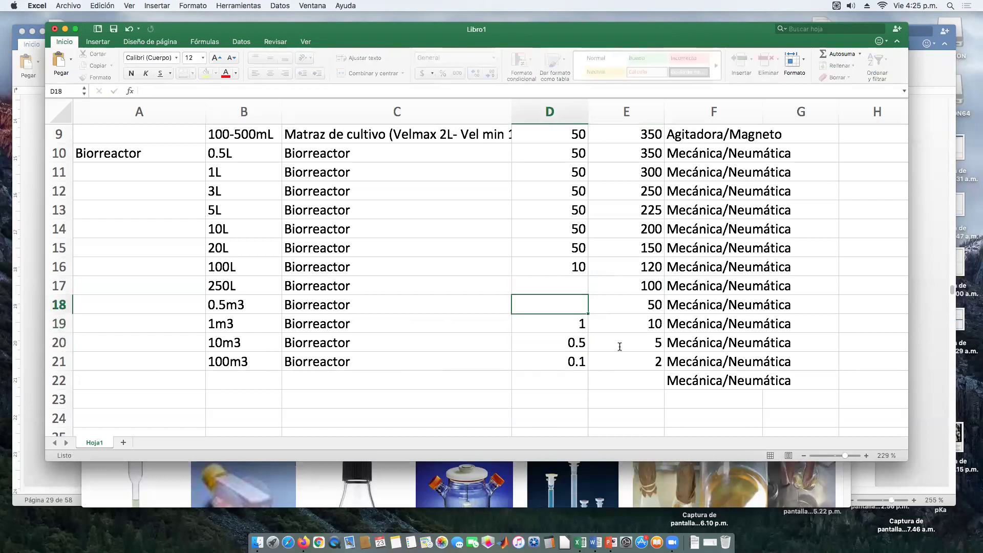
text(5)
key(Up)
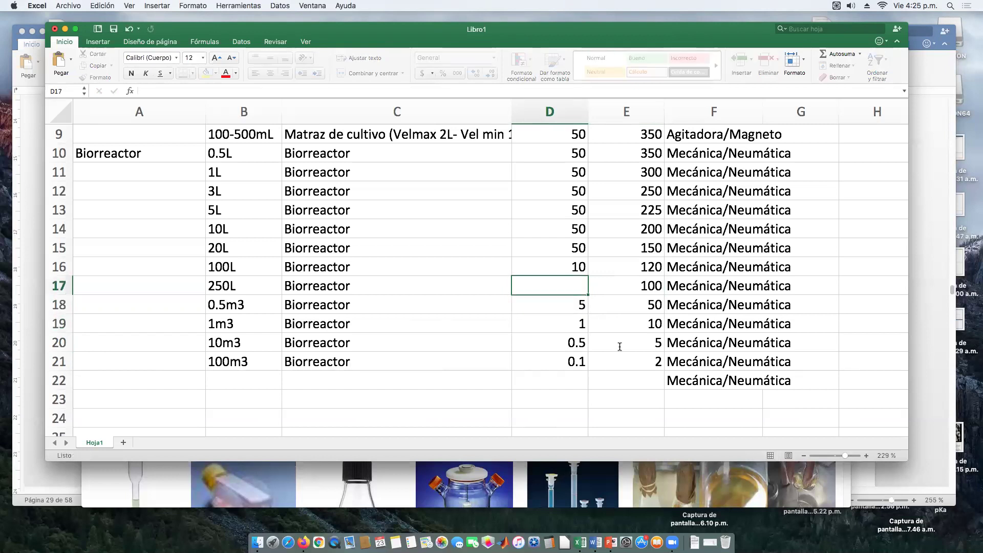
text(10)
key(Return)
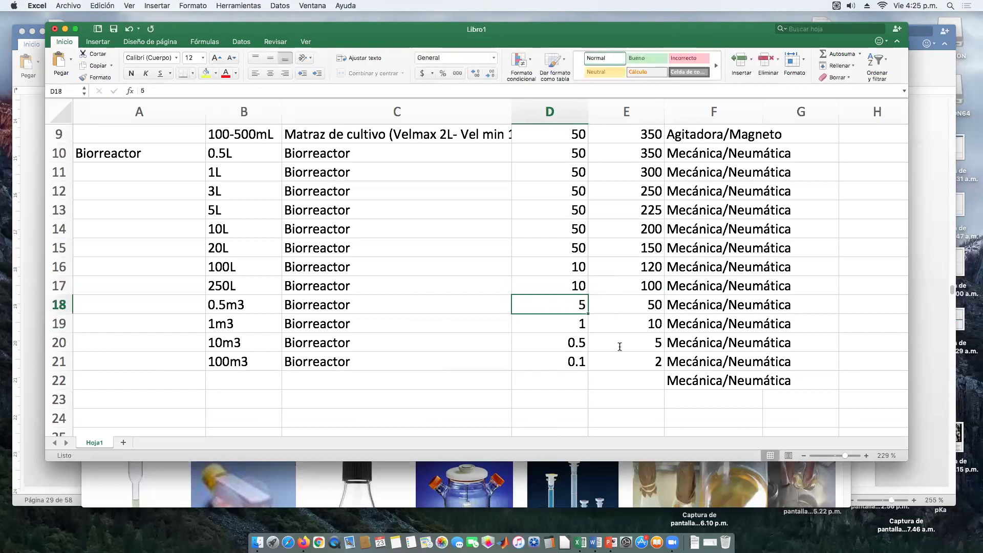
- Clear the surplus "Mecánica/Neumática" in cell F22 by filling the empty cell E22 across it
click(649, 381)
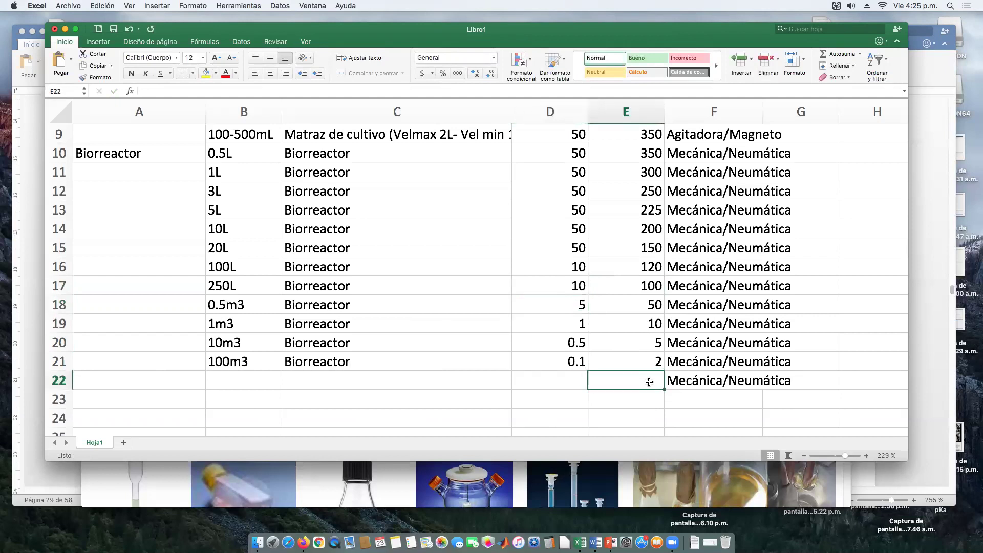
drag(664, 389, 753, 392)
click(798, 399)
- Review the table from the microplate rows to the 100m3 bioreactor, checking how the RPM min and RPM max values relate to volume
scroll(569, 399, up, 2)
scroll(503, 380, up, 1)
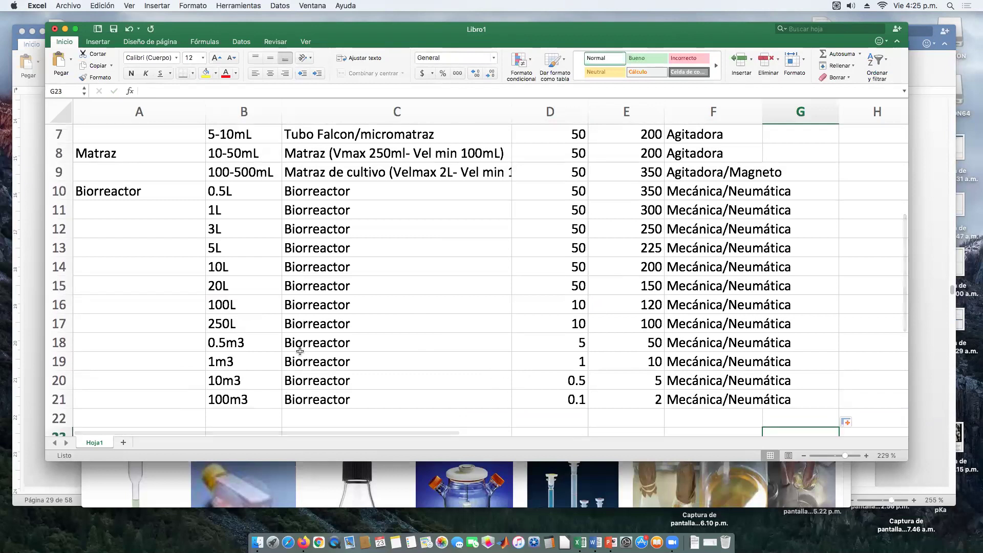
click(301, 399)
drag(259, 399, 655, 407)
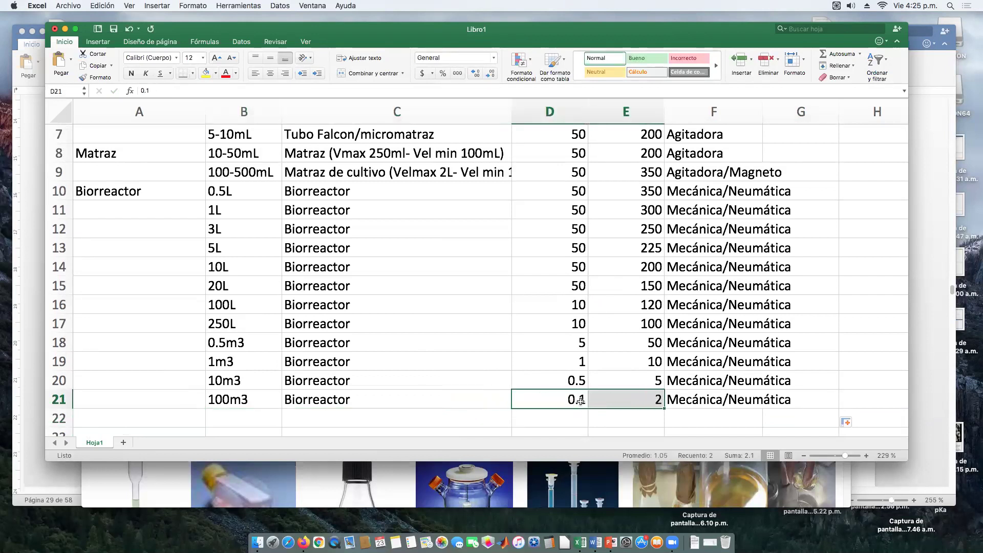
scroll(637, 400, up, 5)
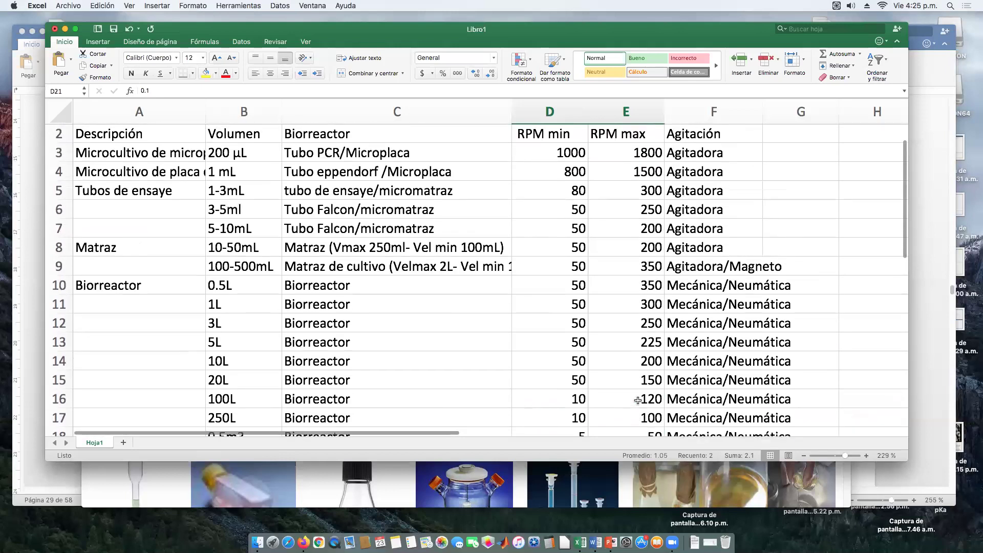
scroll(638, 399, down, 8)
scroll(628, 358, down, 1)
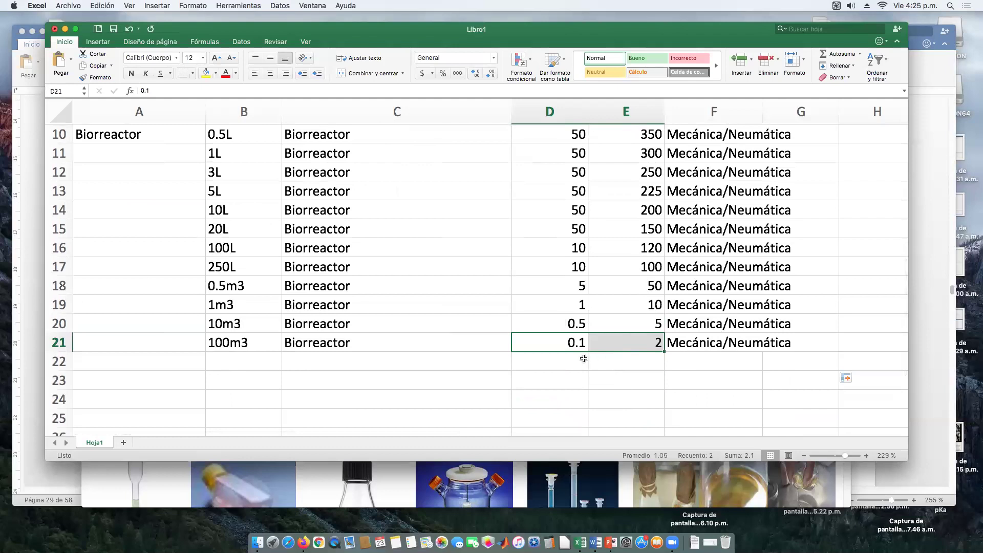
click(560, 366)
click(602, 344)
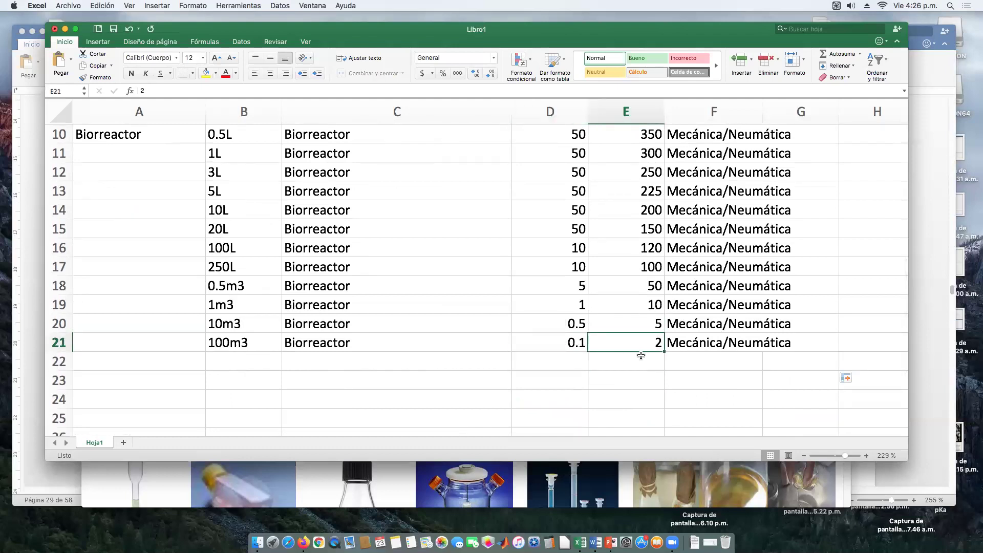
scroll(641, 355, up, 8)
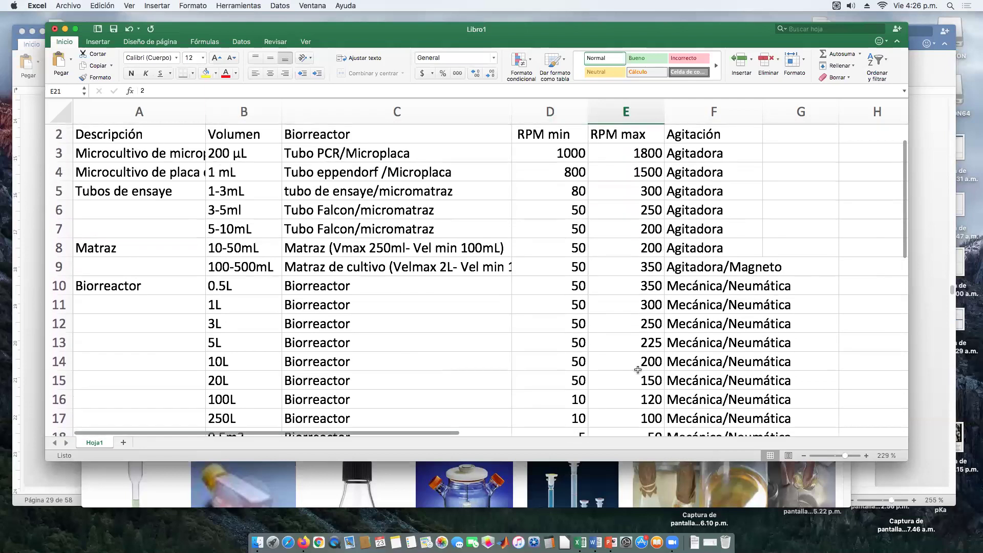
- Narrow the RPM min and RPM max columns, and widen the Agitación and Biorreactor columns to fit their longest entries
scroll(637, 369, up, 1)
drag(587, 112, 579, 112)
drag(656, 111, 645, 111)
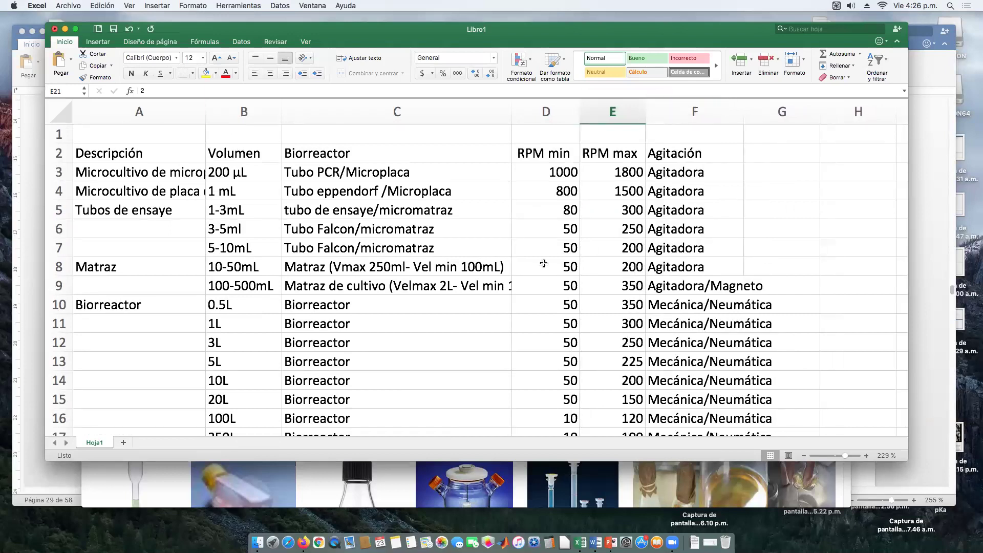
drag(743, 102, 784, 102)
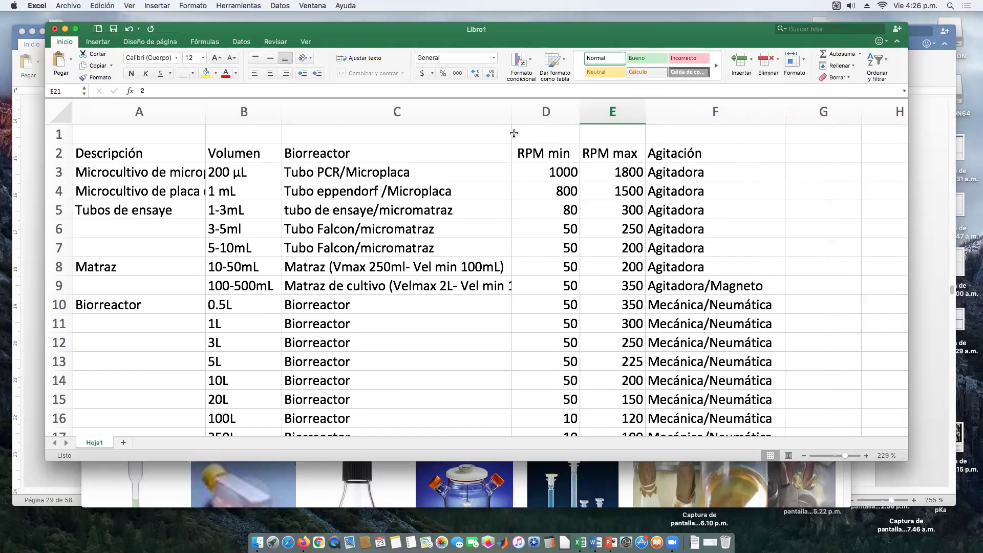
drag(511, 112, 525, 114)
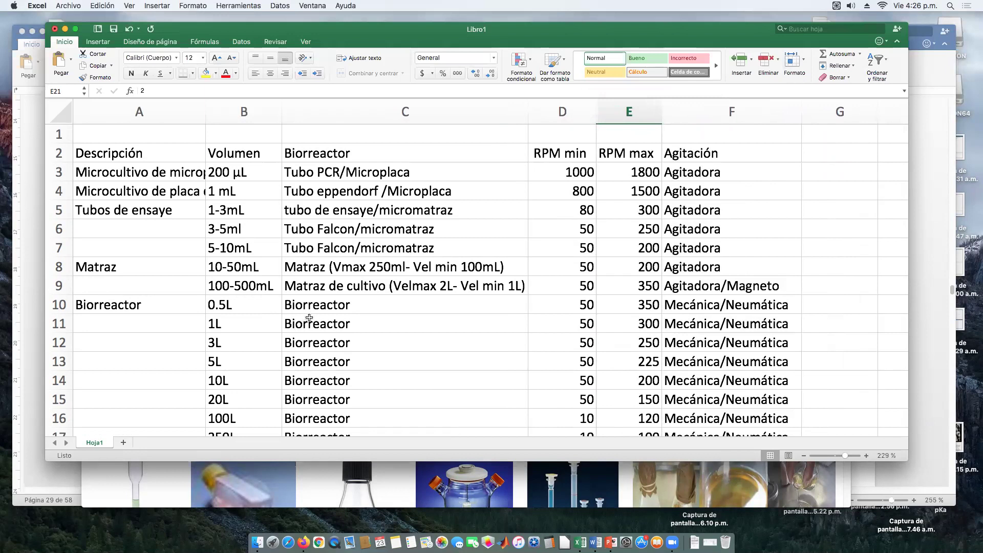
- Narrow the Biorreactor and Descripción columns to make the whole table more compact
scroll(300, 354, down, 4)
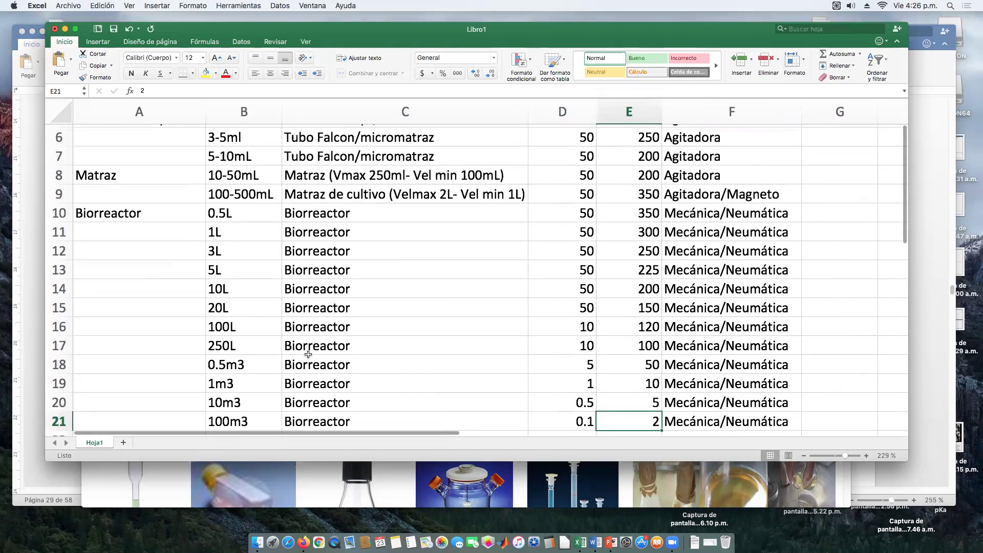
scroll(312, 359, up, 4)
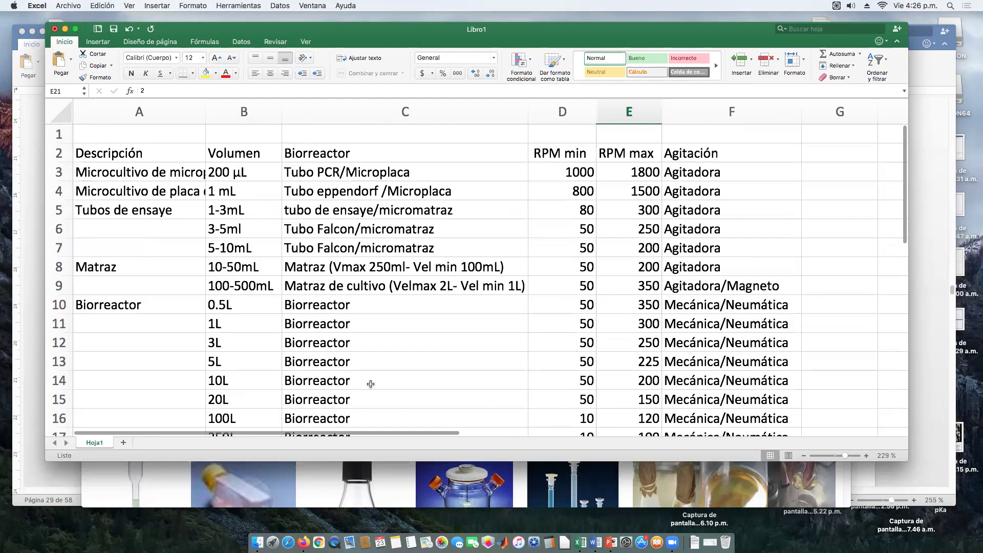
scroll(373, 382, down, 4)
scroll(377, 380, down, 3)
scroll(376, 379, up, 7)
drag(528, 114, 465, 134)
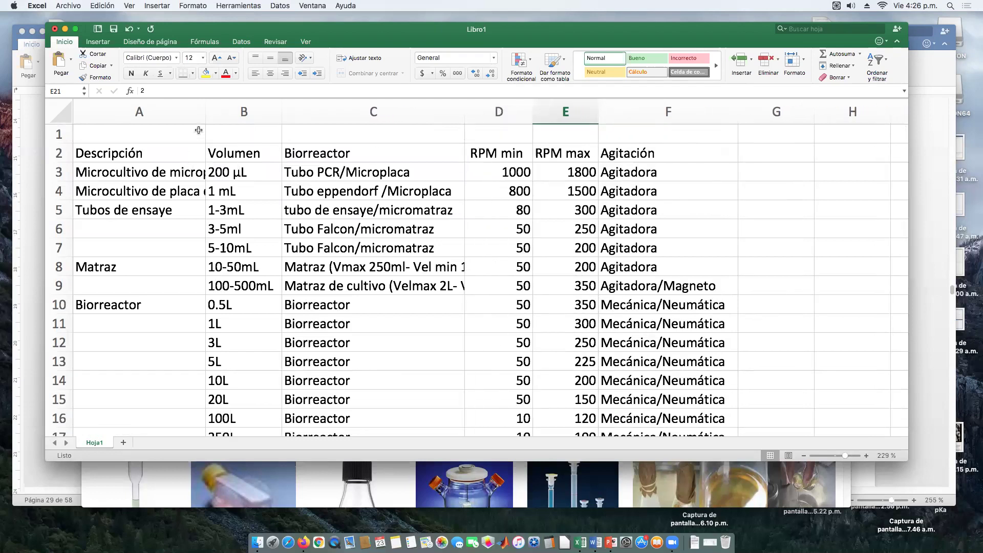
drag(204, 112, 177, 114)
- Copy the table range A2:F21 and paste it into the Word document on the empty line below "Clase 17:"
drag(119, 156, 670, 138)
key(super+c)
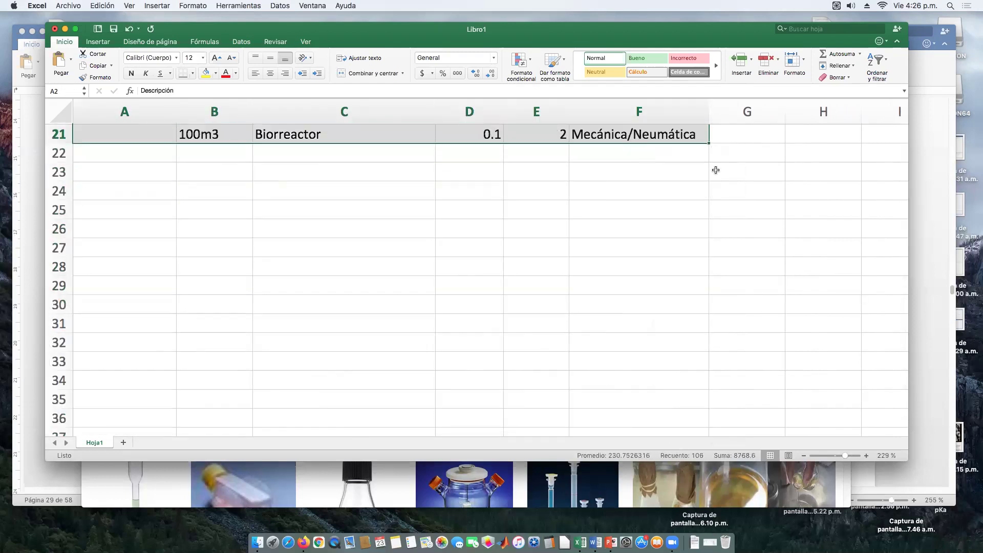
scroll(716, 170, up, 10)
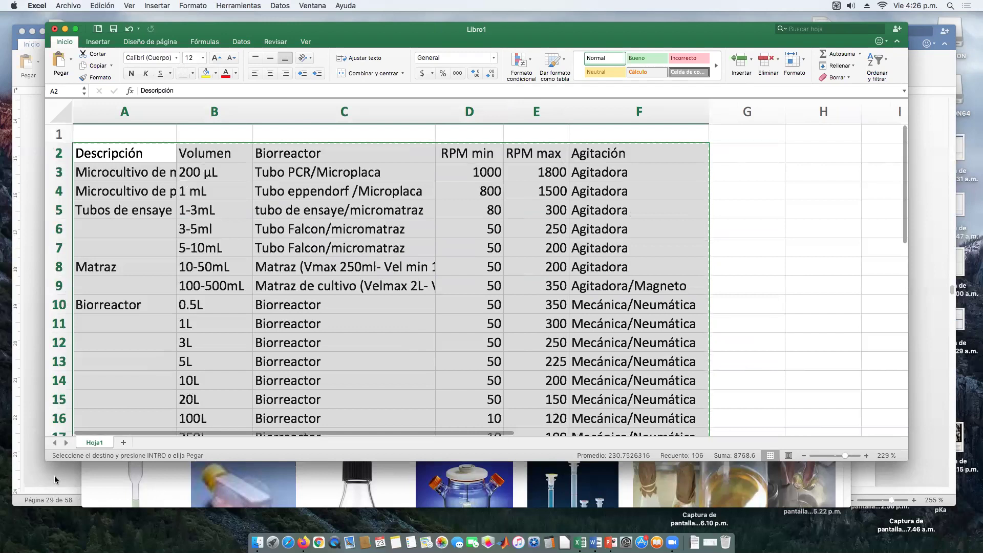
click(55, 479)
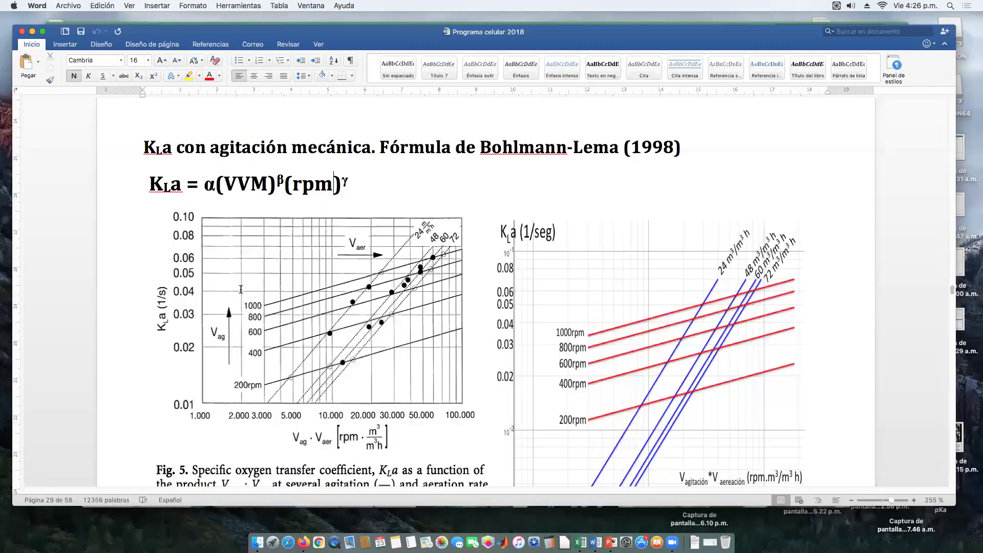
scroll(237, 254, up, 3)
click(237, 255)
key(super+v)
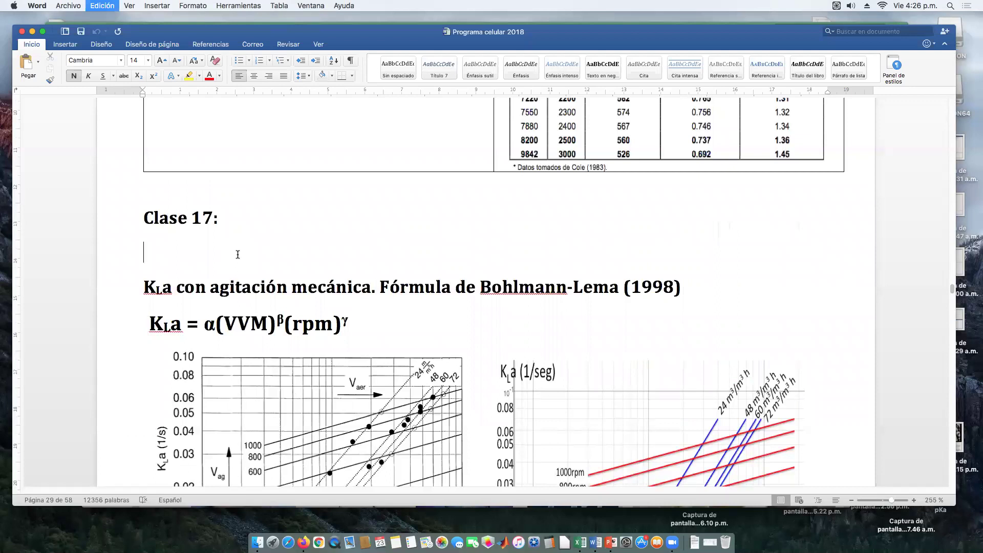
- Move the pasted table toward the page's left edge, then delete the whole table from the document
scroll(237, 255, up, 10)
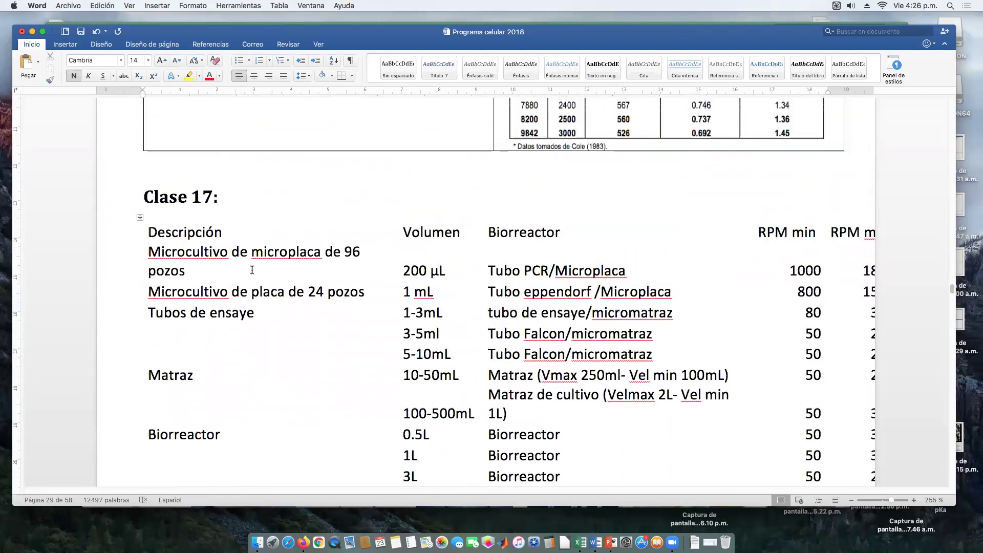
scroll(271, 271, up, 2)
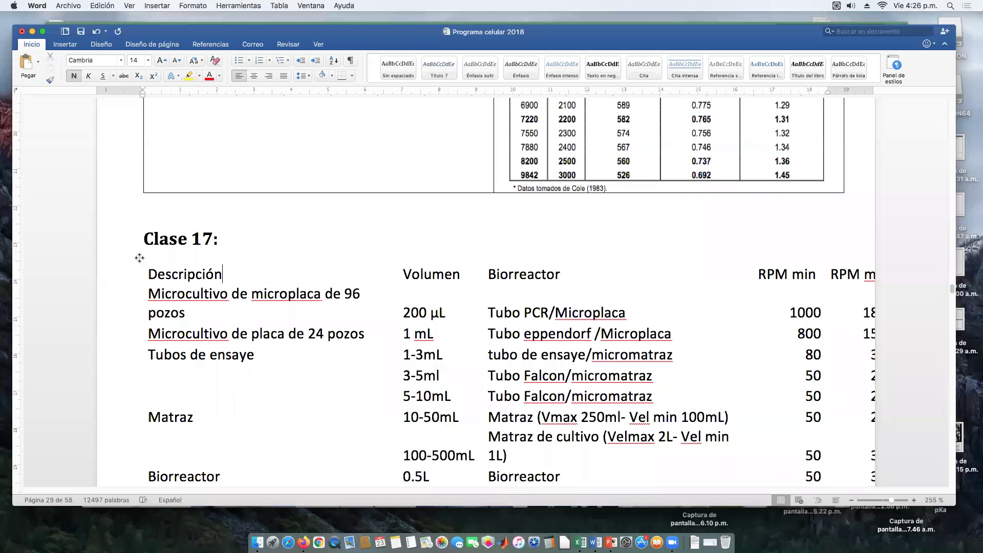
click(139, 258)
drag(139, 258, 99, 260)
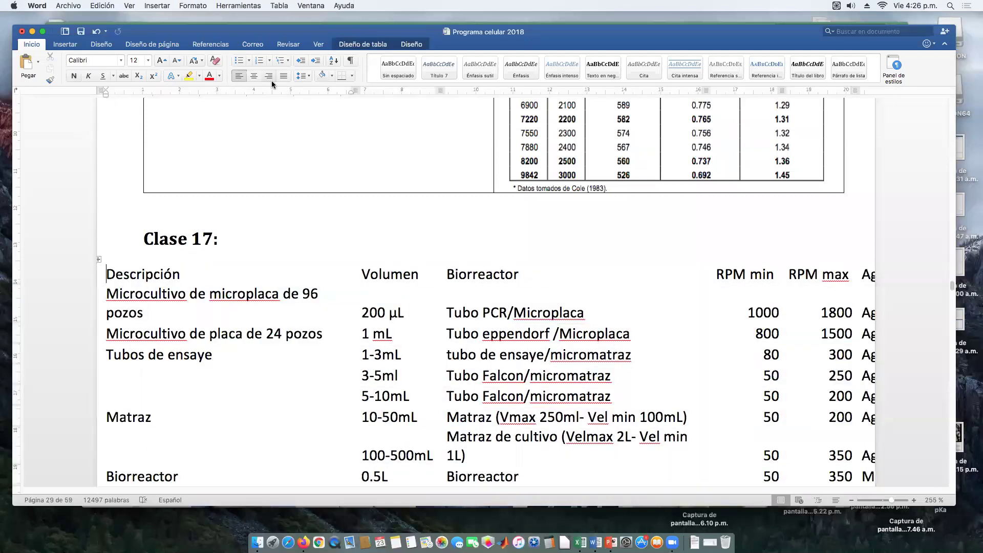
key(super+z)
click(99, 257)
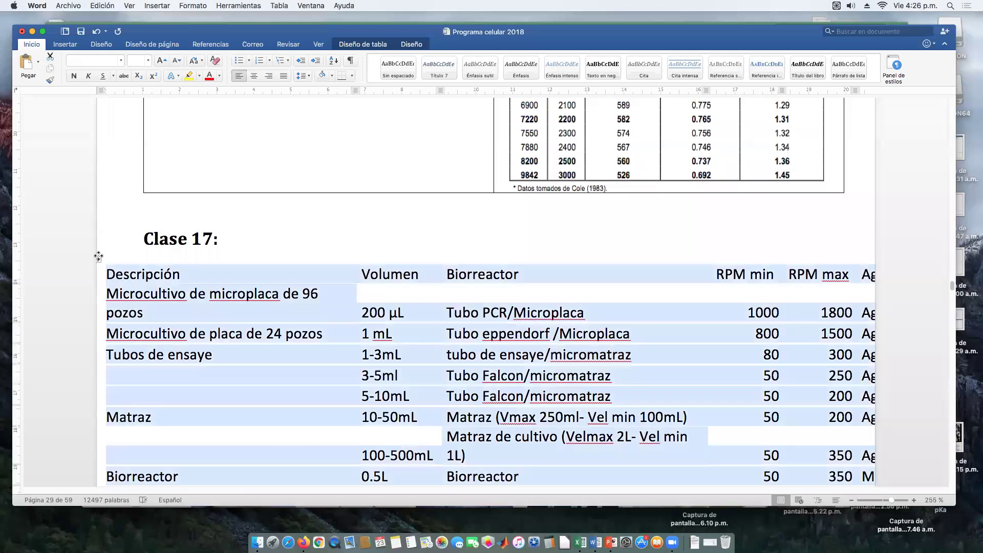
key(BackSpace)
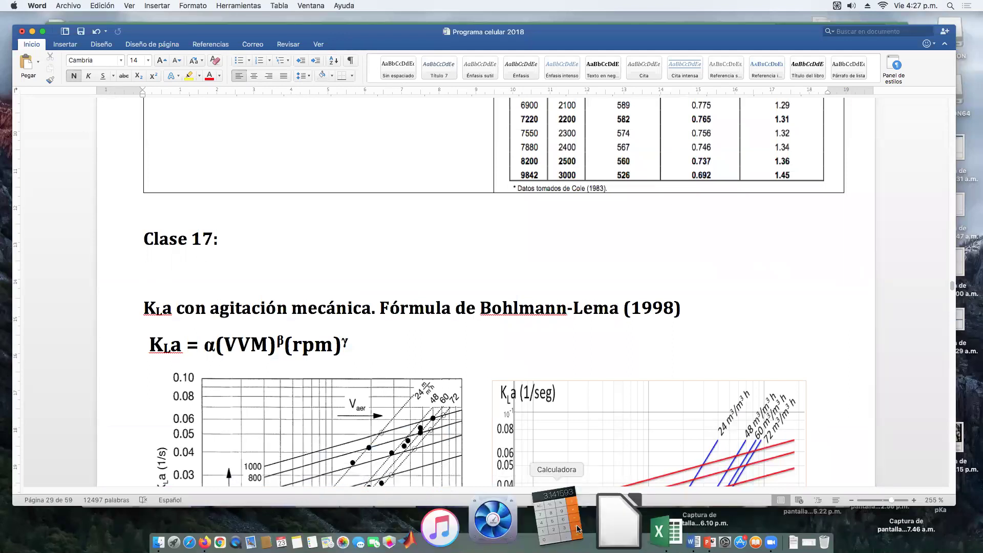
- Switch back to Excel and save the workbook on the desktop (Escritorio) as "Agitación" in .xlsx format
click(660, 530)
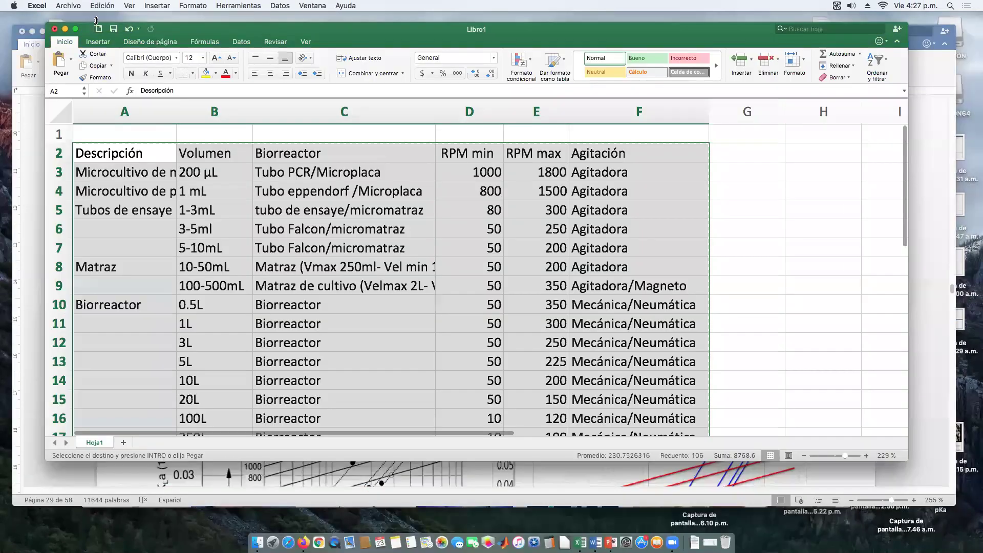
click(65, 5)
click(365, 176)
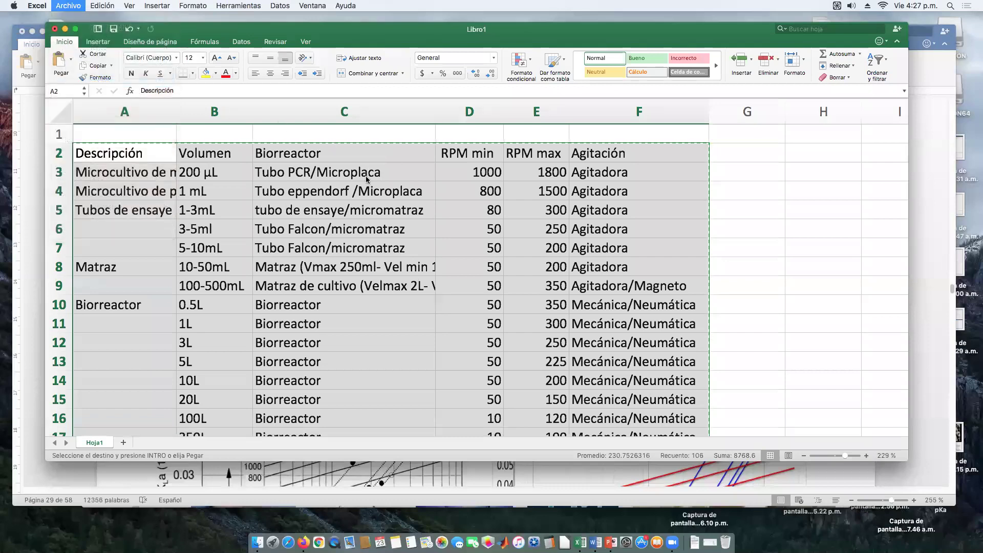
key(super+s)
text(Agitación)
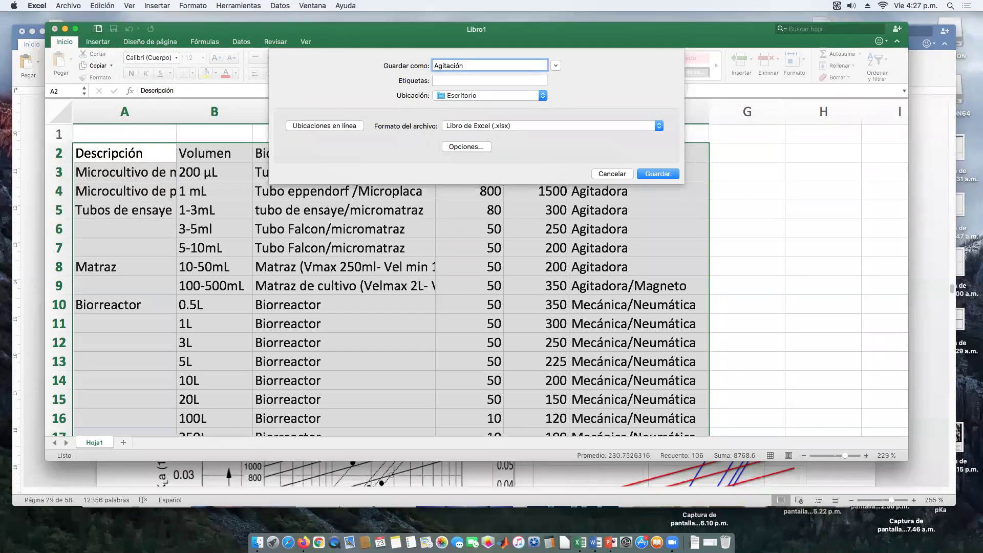
click(664, 174)
- Try a taller row 8 combined with a narrower Biorreactor column, and restore the row's height
click(432, 233)
drag(436, 112, 493, 113)
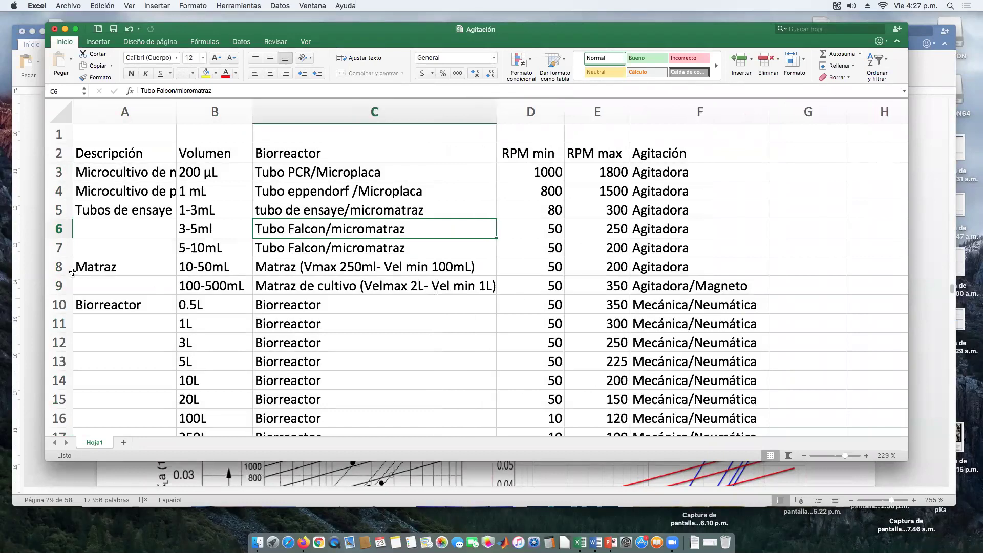
drag(67, 274, 61, 292)
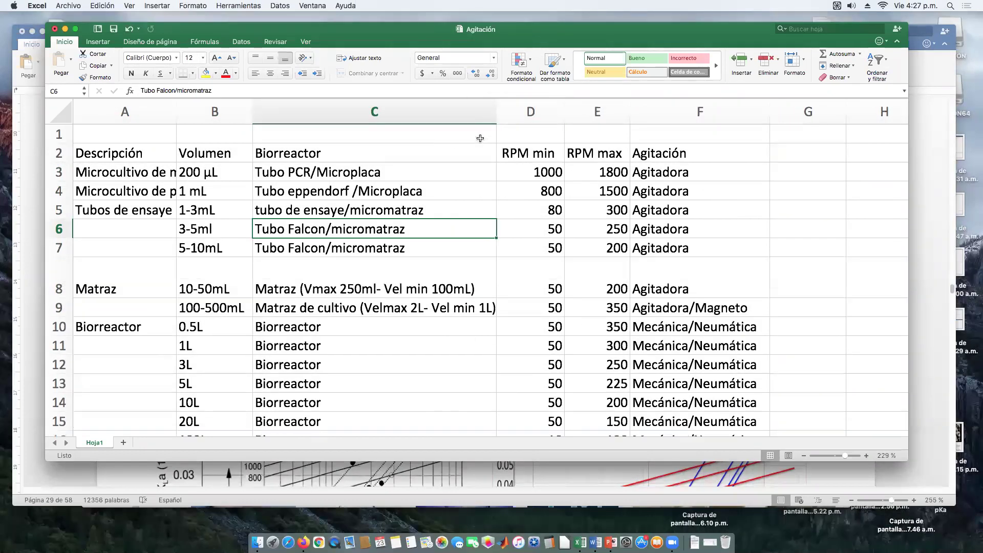
drag(497, 113, 430, 119)
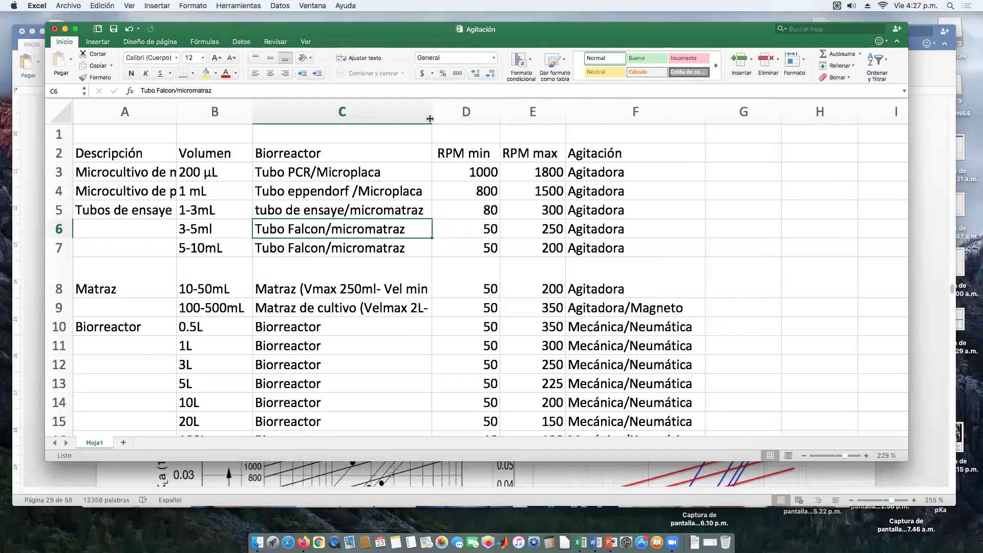
drag(67, 299, 66, 277)
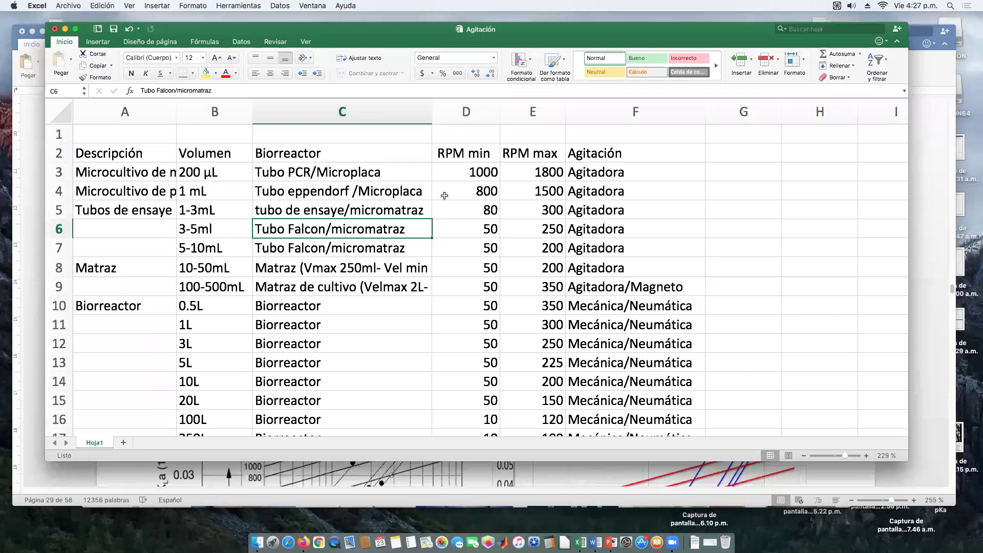
- Widen the Descripción and Biorreactor columns to fit their full text and tighten the RPM columns, with the enlarged sheet at 199% zoom
drag(433, 108, 482, 113)
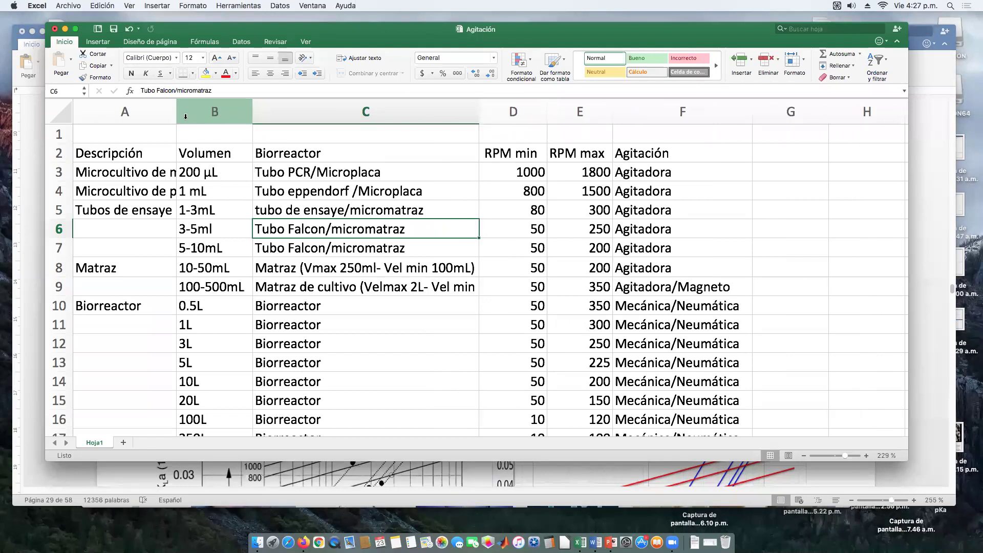
drag(174, 118, 318, 119)
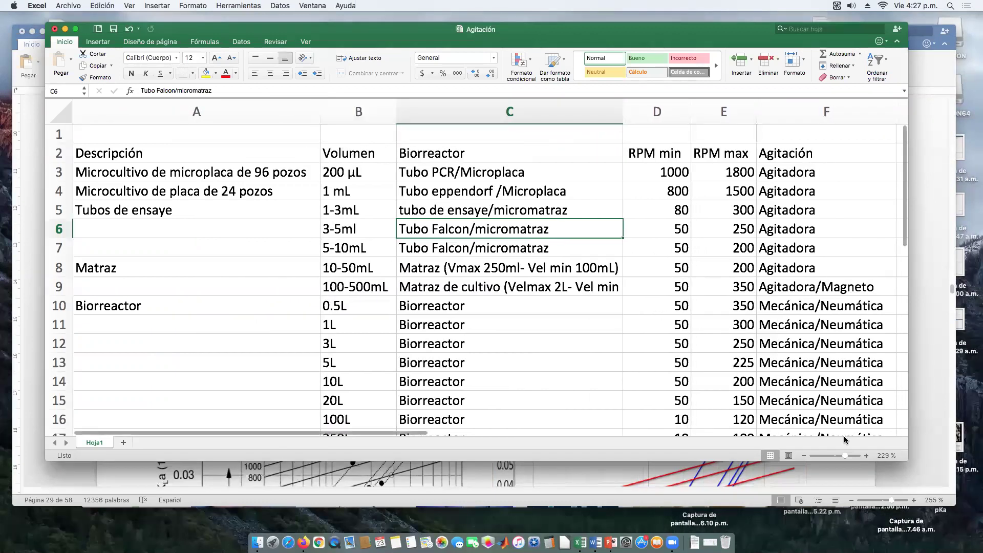
drag(913, 463, 953, 503)
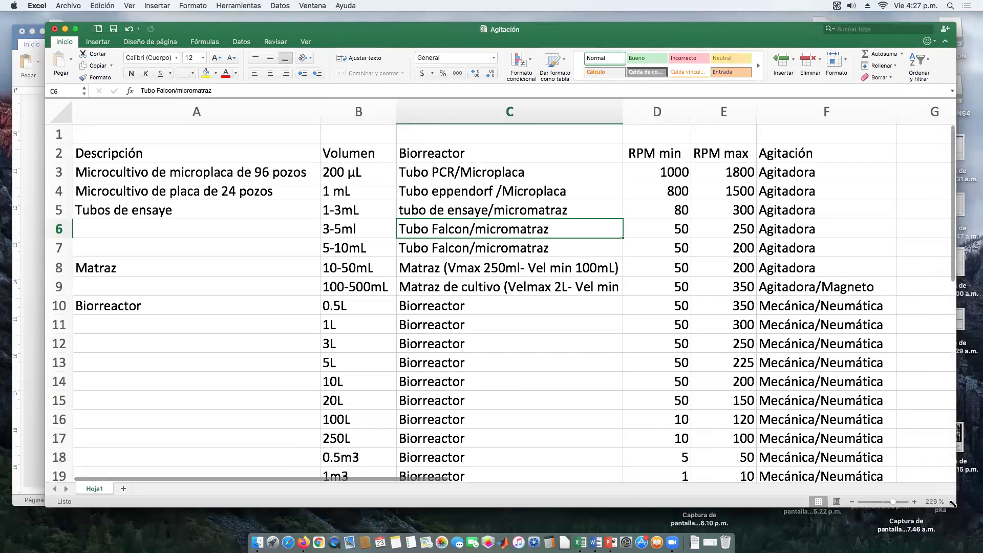
drag(893, 502, 891, 504)
click(876, 424)
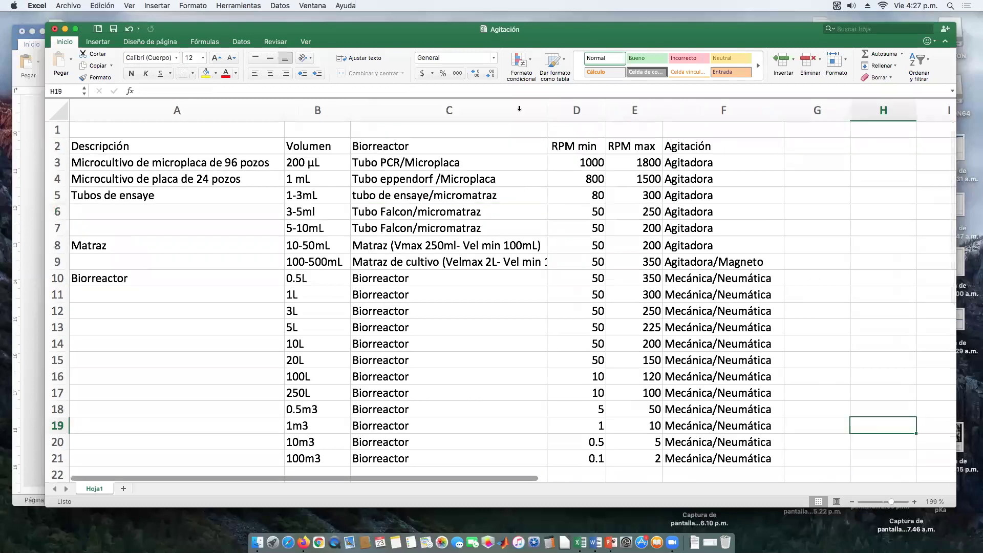
drag(547, 109, 666, 110)
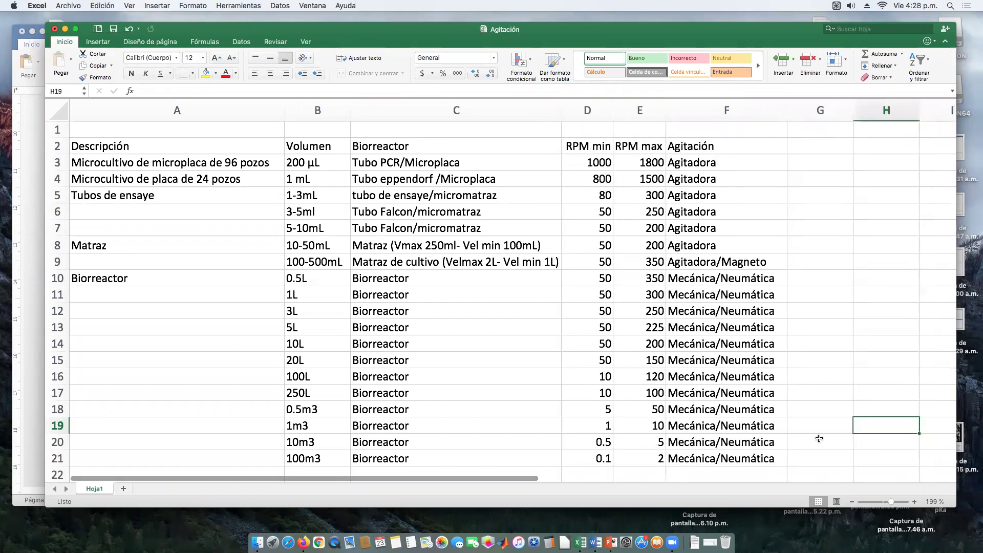
- Fill the header row A2:F2 with yellow
drag(200, 146, 708, 151)
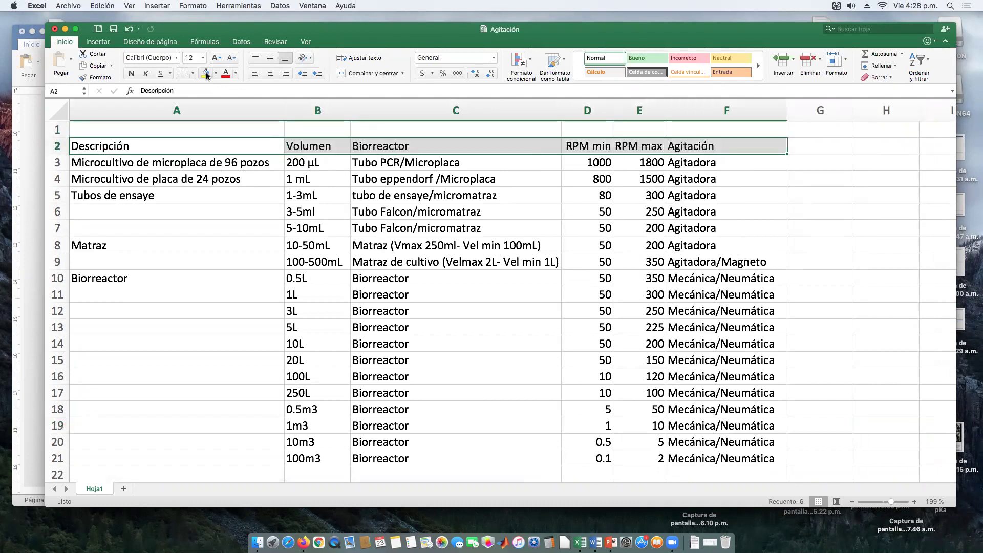
click(206, 73)
click(208, 270)
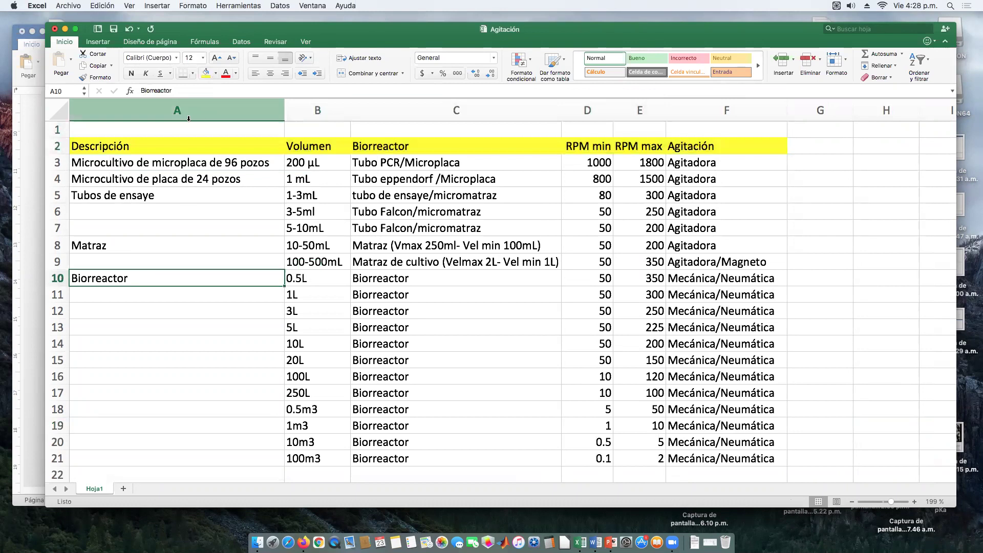
click(839, 175)
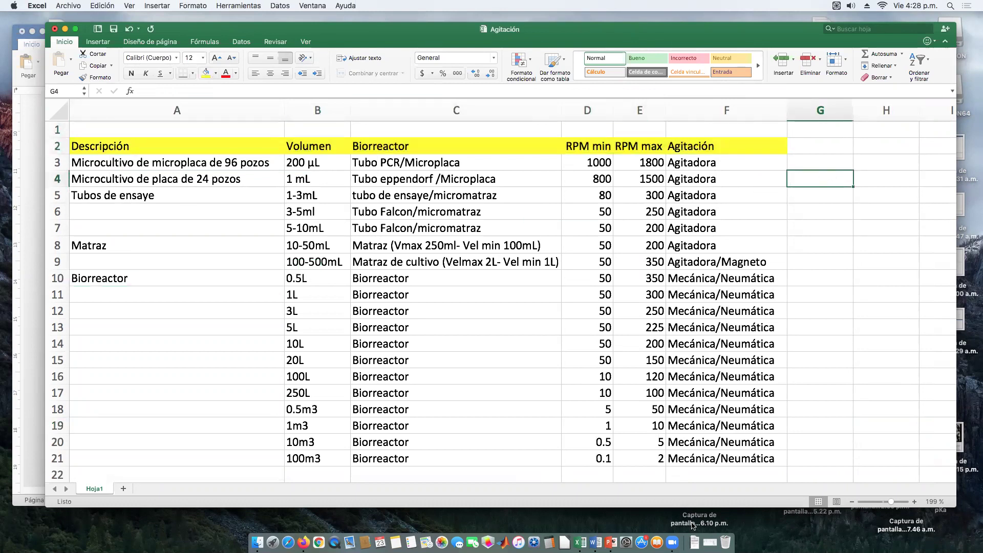
- Apply all borders to the entire table range A2:F21
drag(703, 459, 178, 110)
click(193, 73)
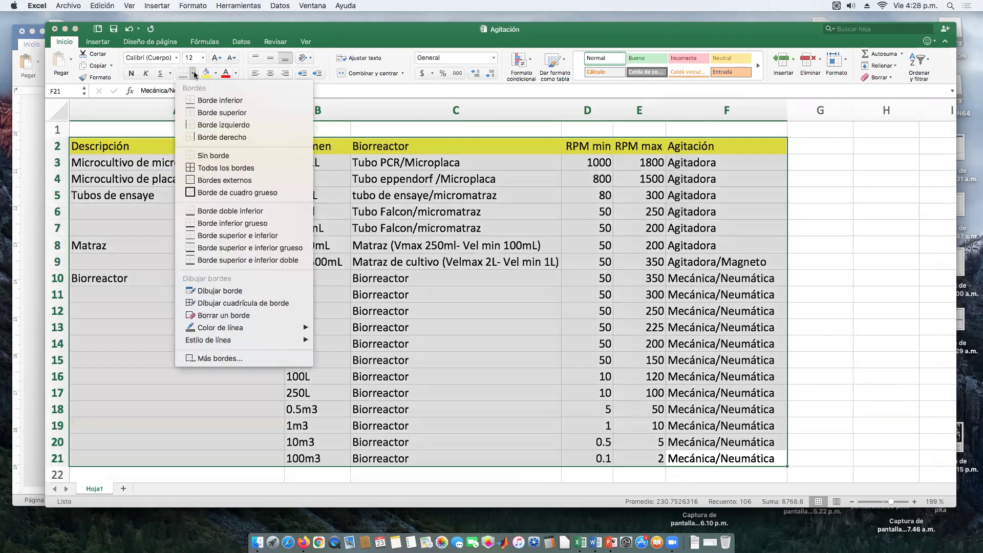
click(194, 167)
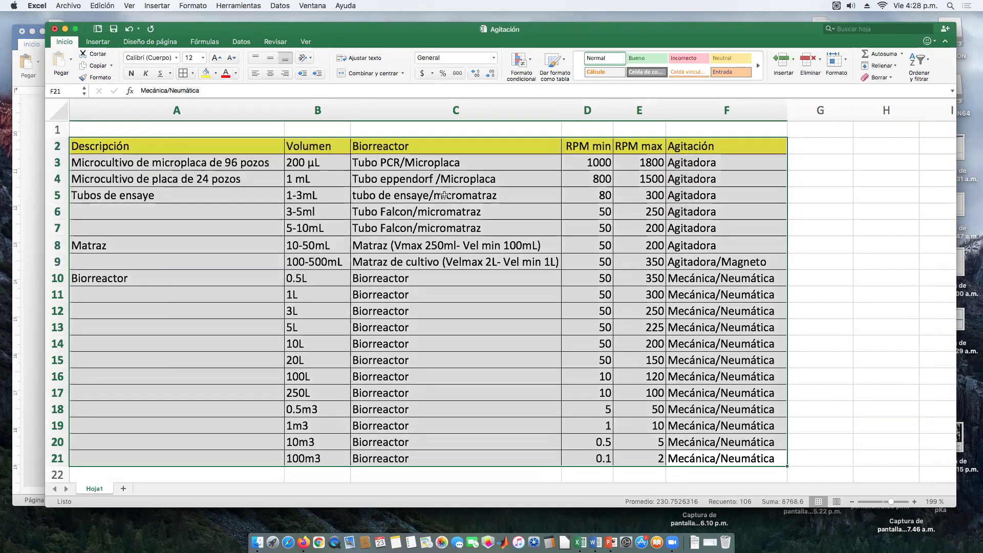
click(842, 195)
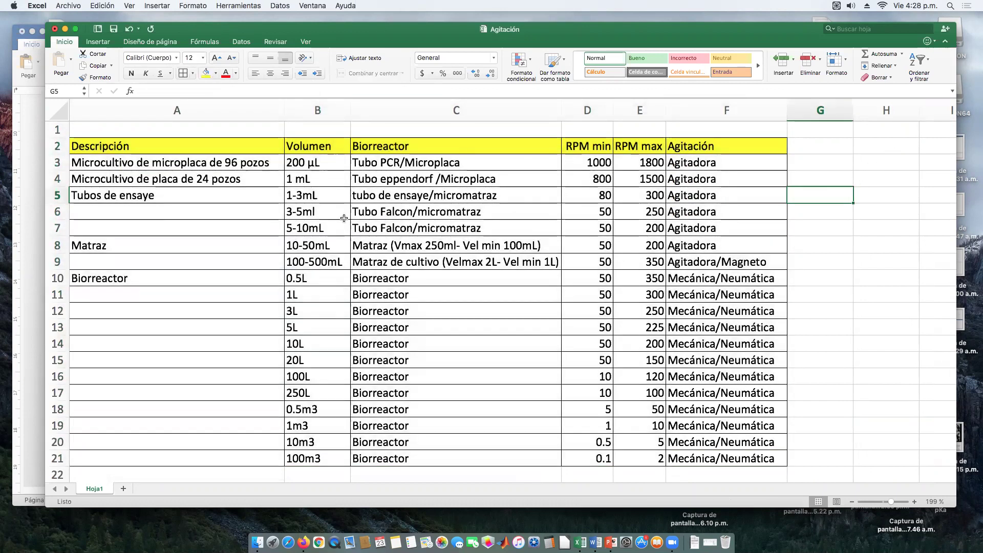
- Centre the entries in rows 3 to 21 of the Agitación, Biorreactor, RPM min, RPM max and Volumen columns
drag(687, 163, 726, 450)
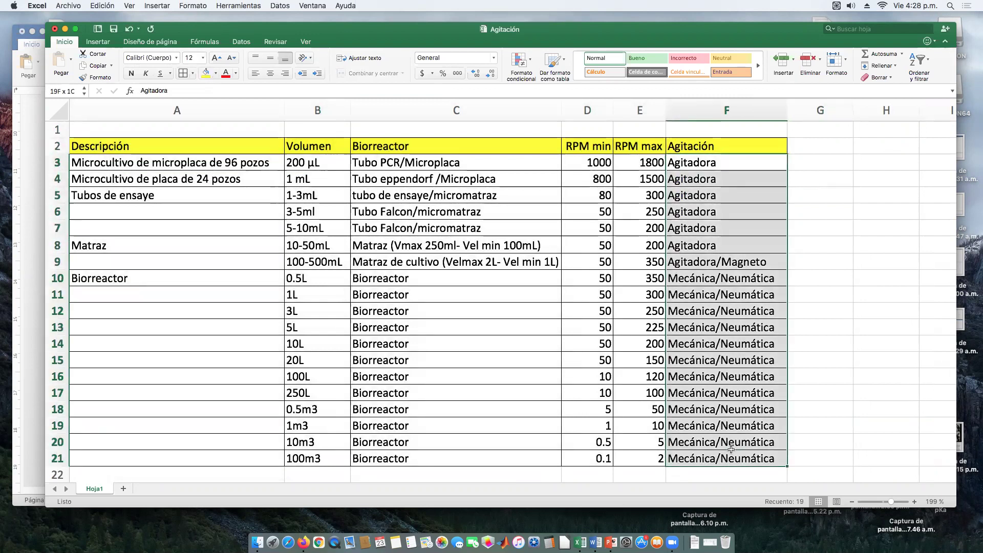
click(271, 73)
drag(445, 164, 459, 444)
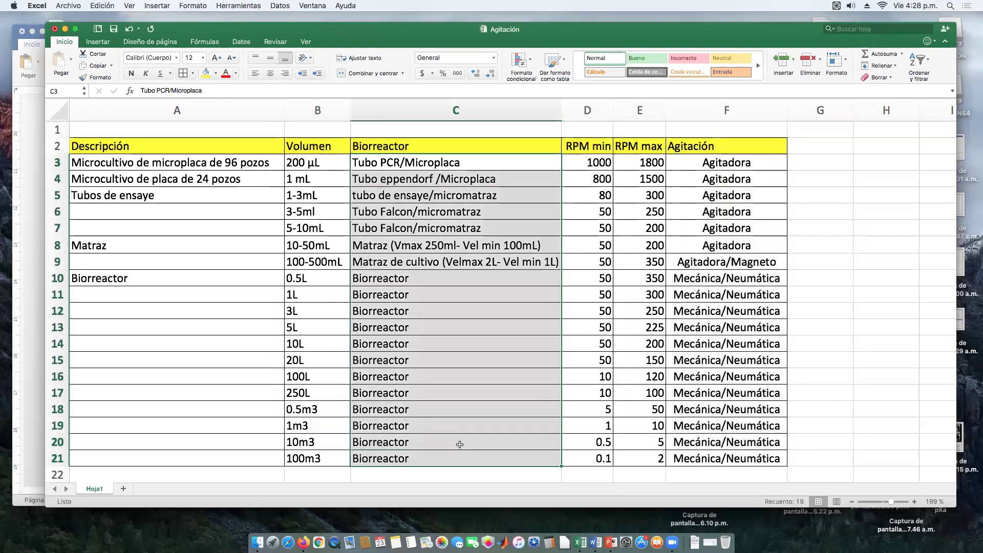
click(272, 74)
drag(593, 165, 639, 458)
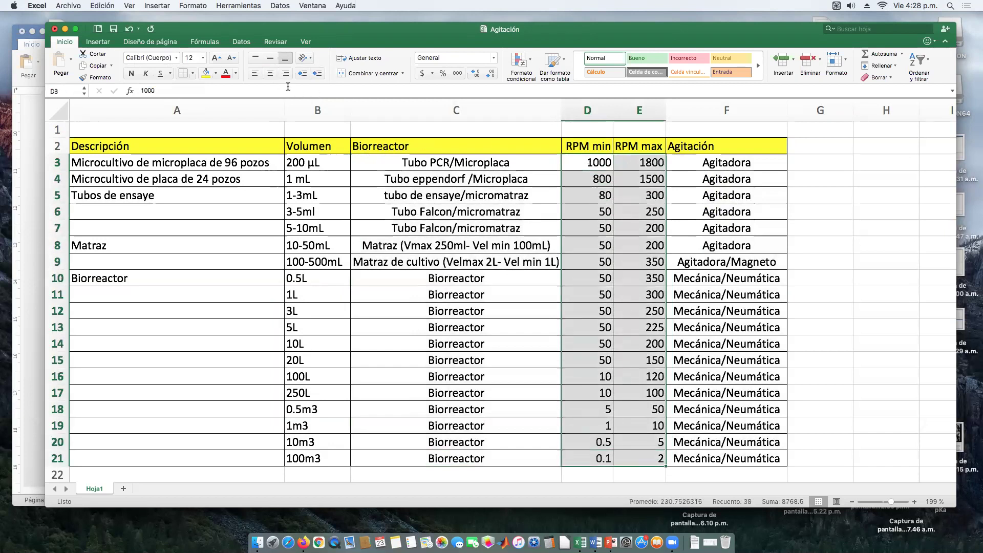
click(269, 74)
drag(317, 163, 318, 458)
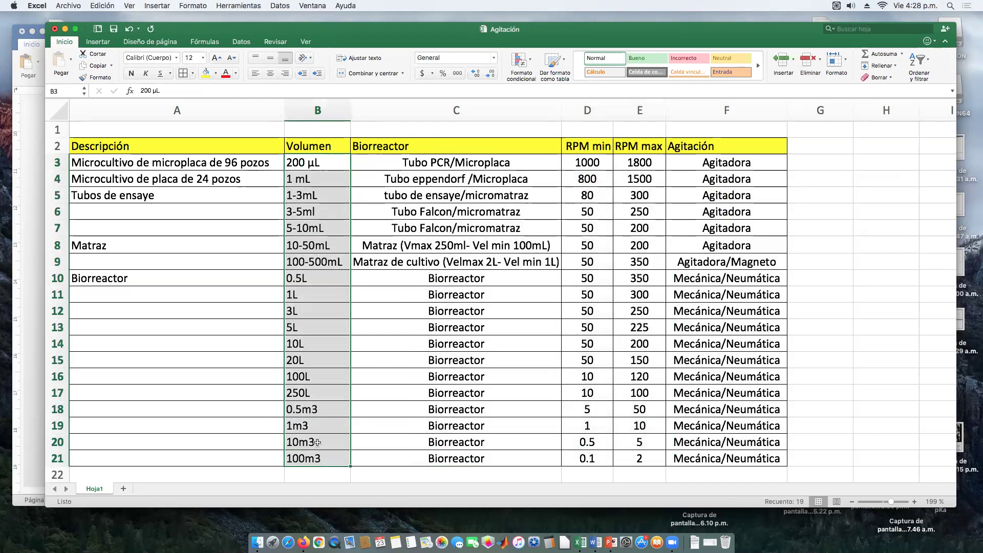
click(271, 74)
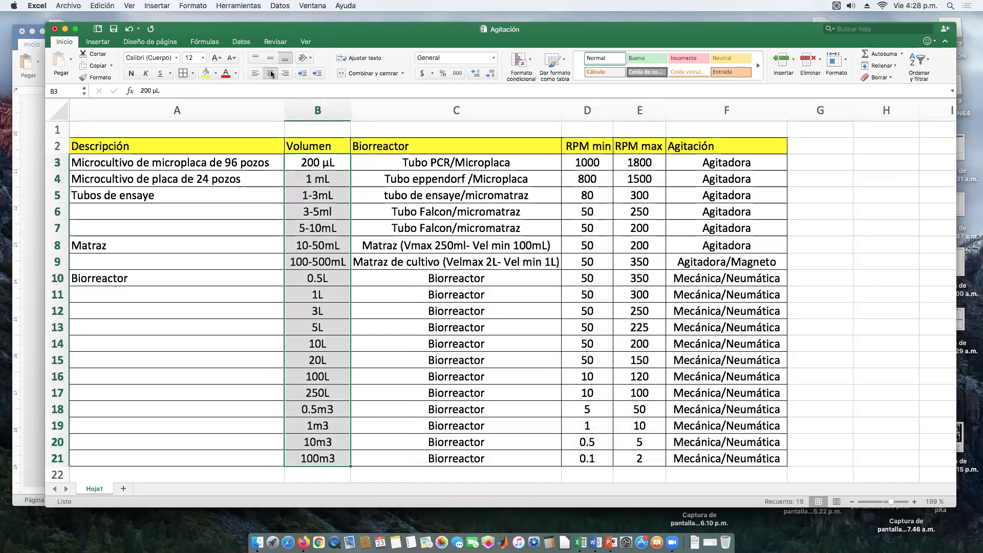
click(214, 297)
click(859, 244)
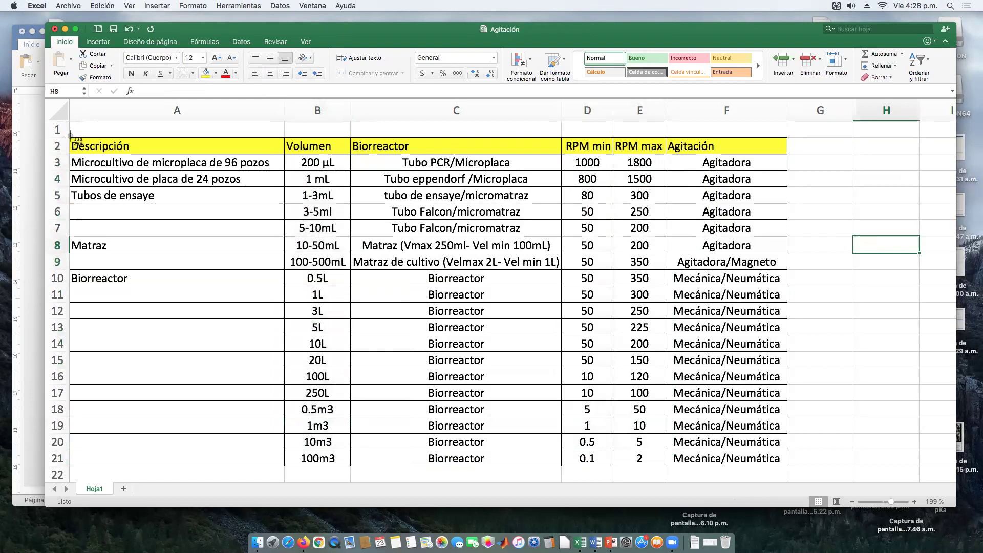
- Capture the formatted table as a screenshot and minimize the Excel and browser windows to return to the Word document
drag(71, 135, 802, 471)
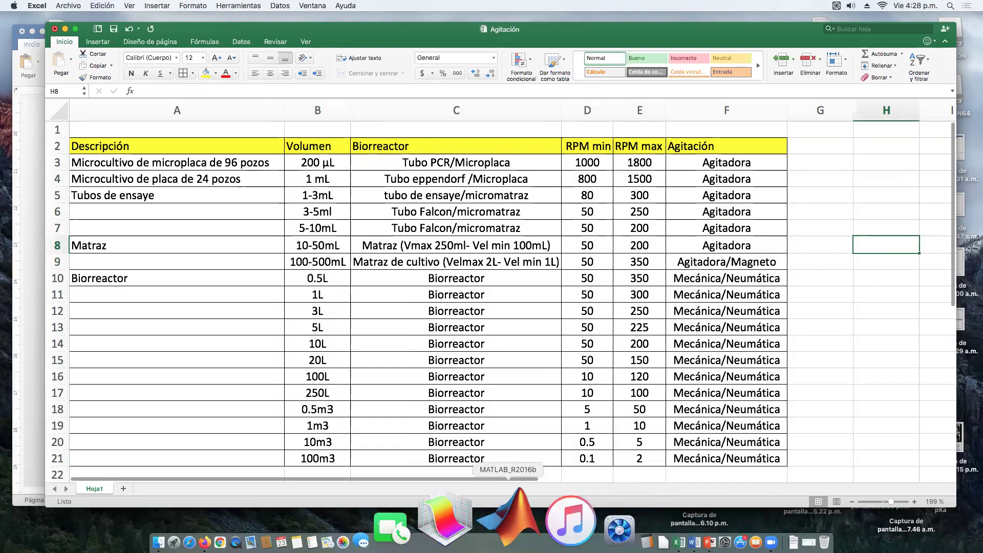
click(65, 29)
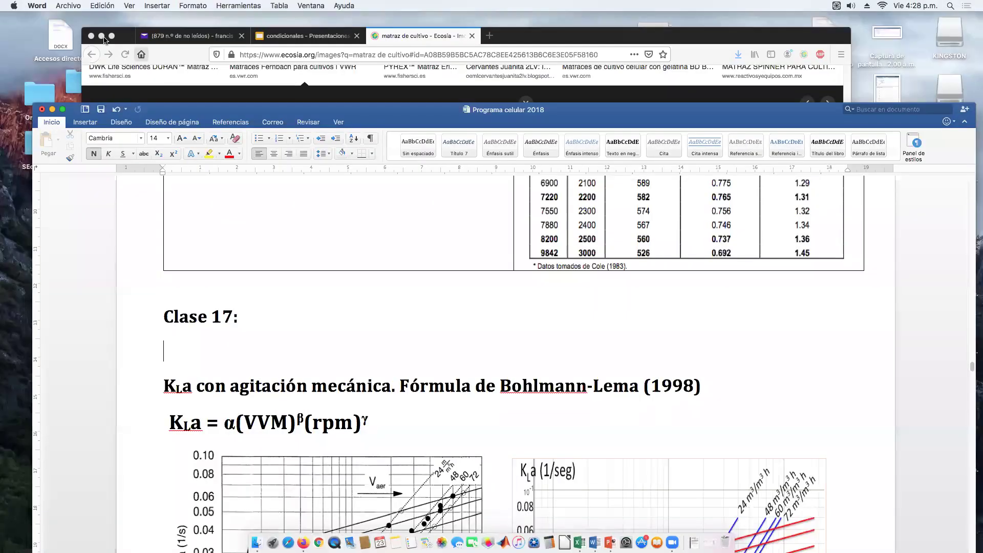
click(101, 36)
- Insert the table screenshot from the desktop under the Clase 17 heading and reposition and enlarge the Word window
drag(633, 107, 264, 6)
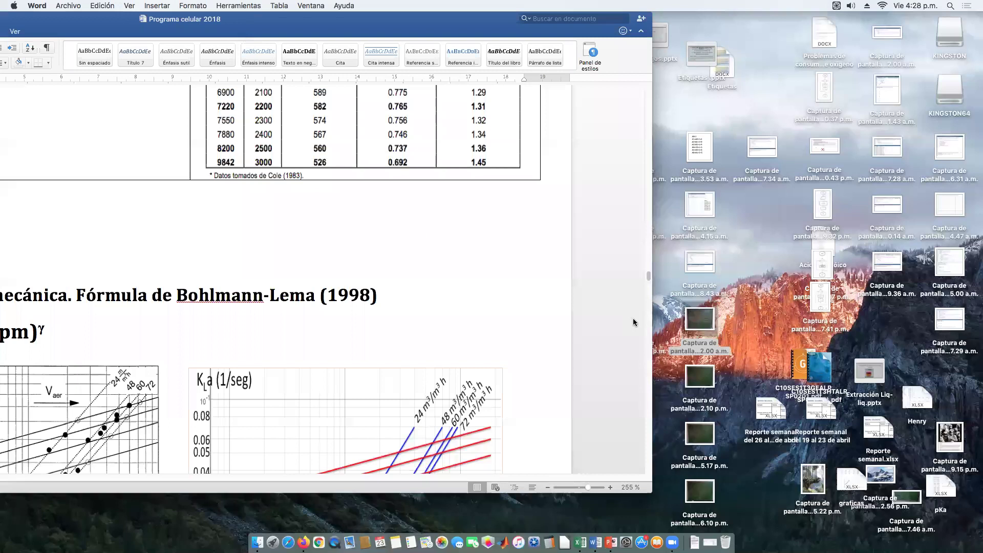
key(shift+F2)
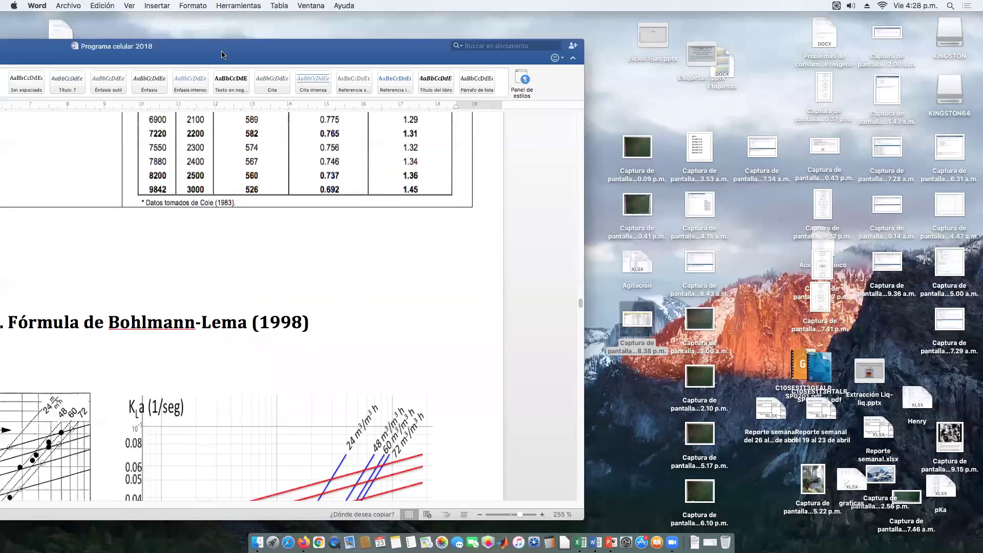
drag(221, 52, 532, 48)
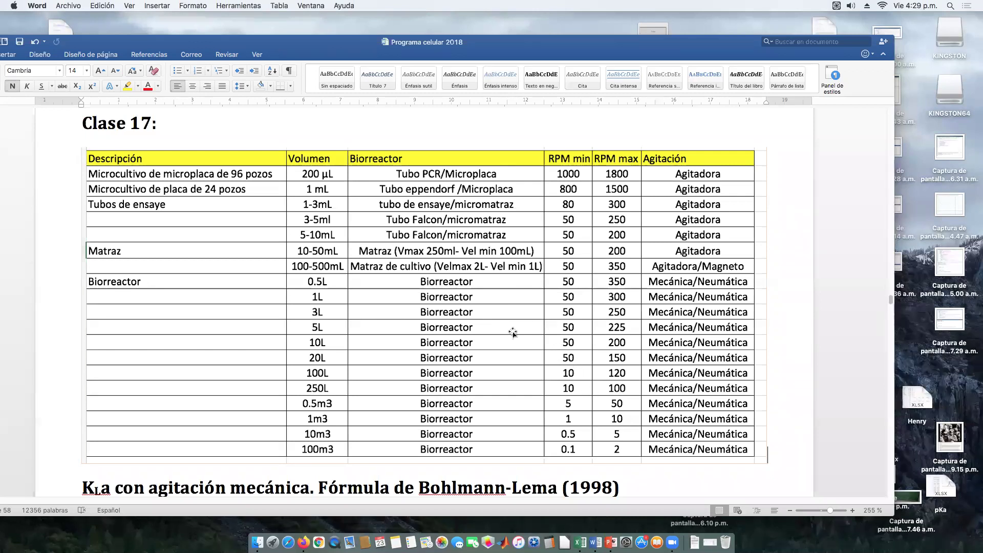
drag(300, 46, 358, 34)
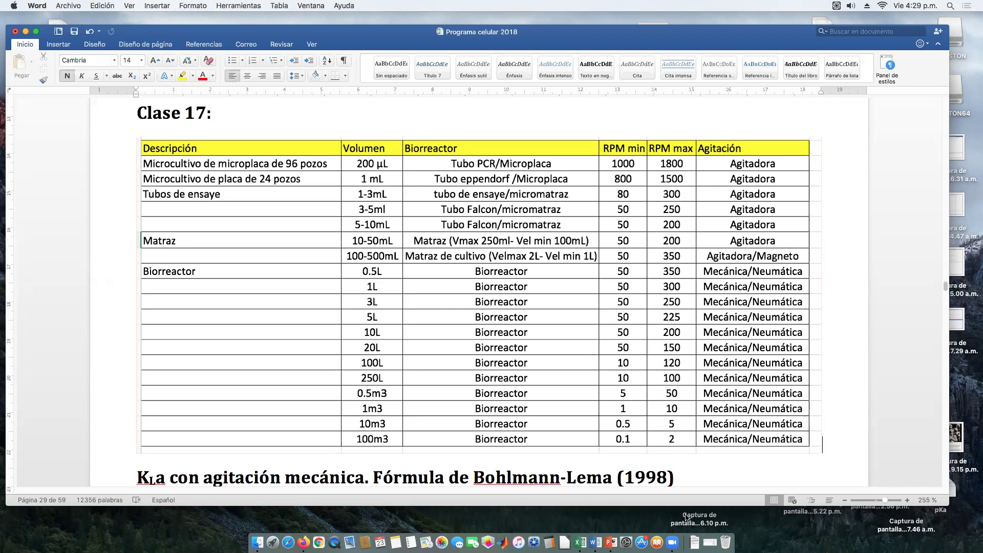
drag(945, 506, 950, 518)
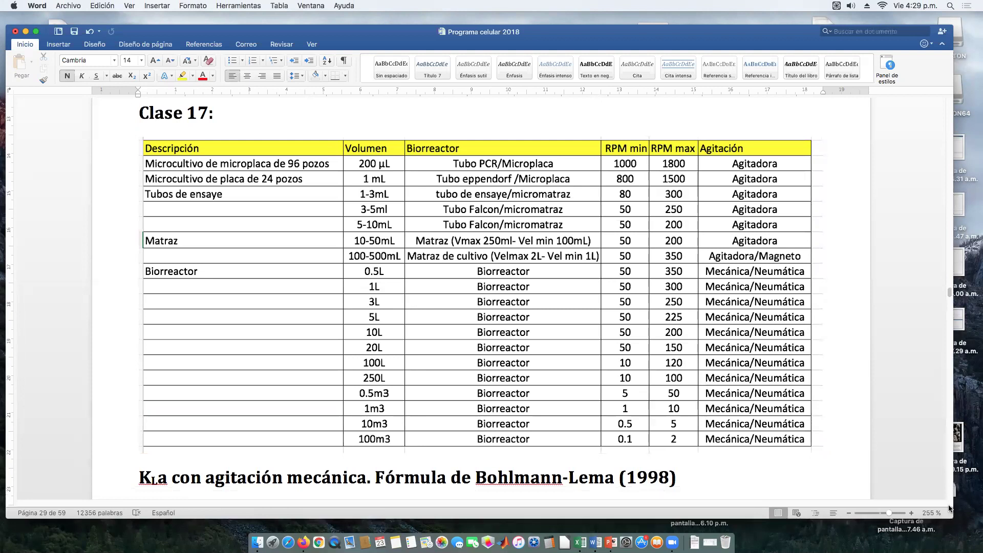
drag(390, 40, 396, 39)
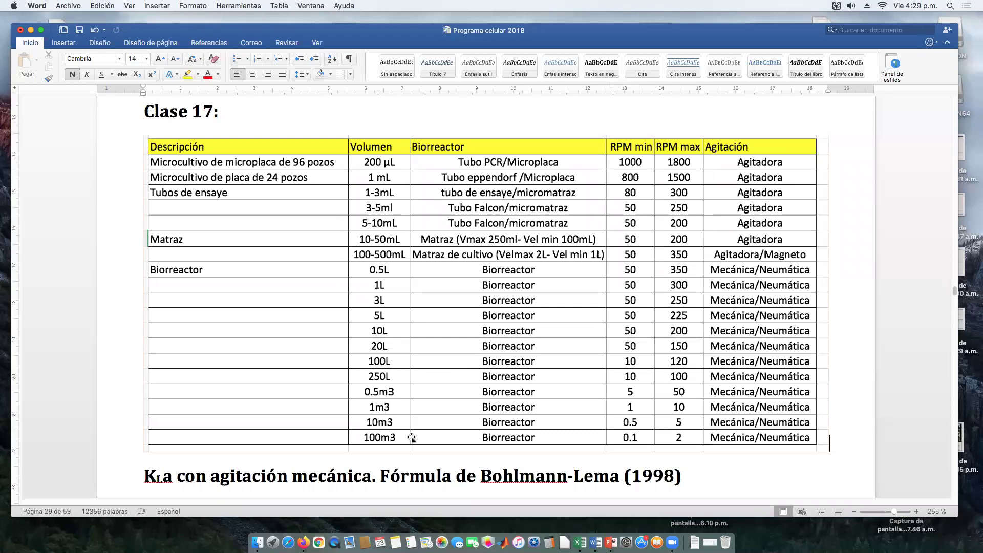
- Examine the RPM table alongside the Bohlmann-Lema KLa formula, including its VVM and rpm terms and the formula's year
scroll(426, 407, down, 2)
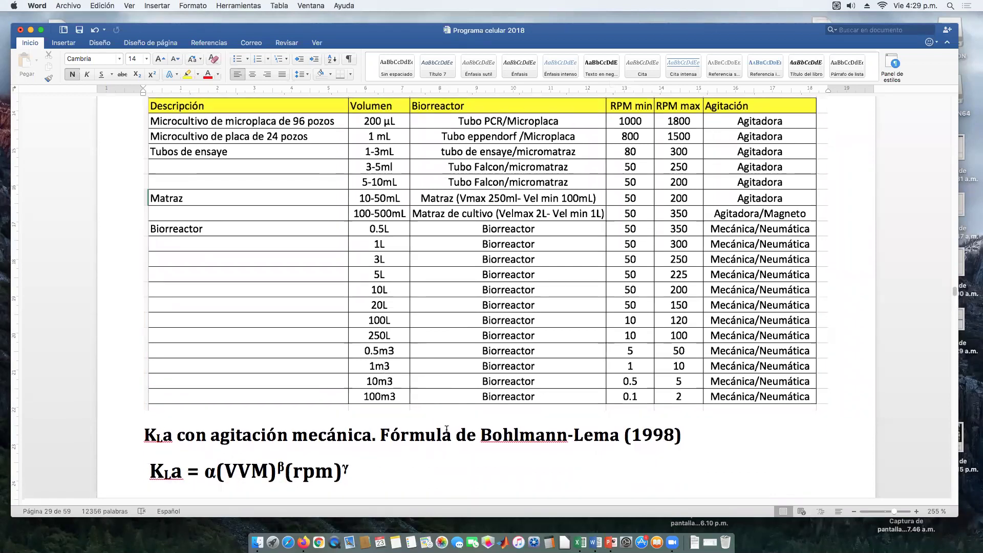
scroll(394, 409, down, 1)
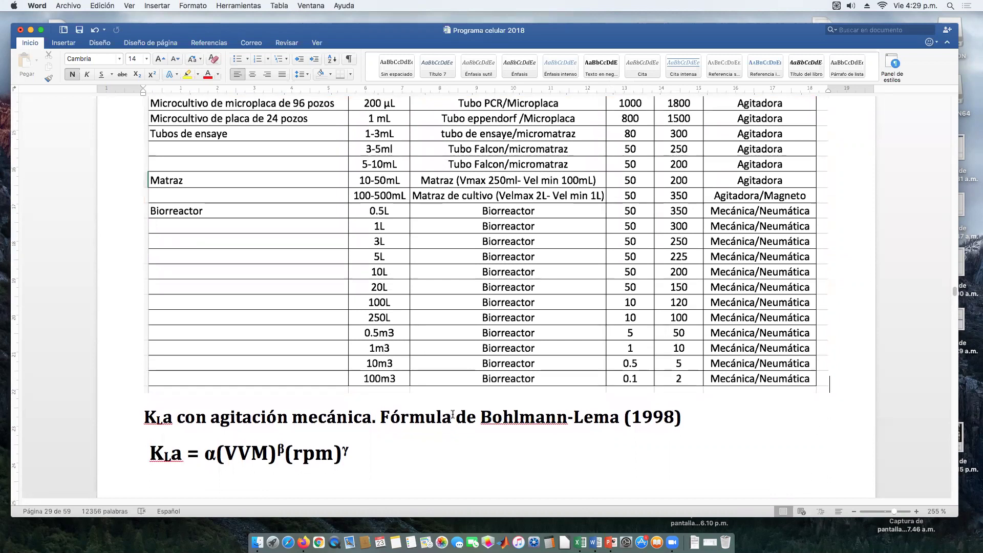
scroll(453, 414, down, 5)
drag(336, 364, 293, 364)
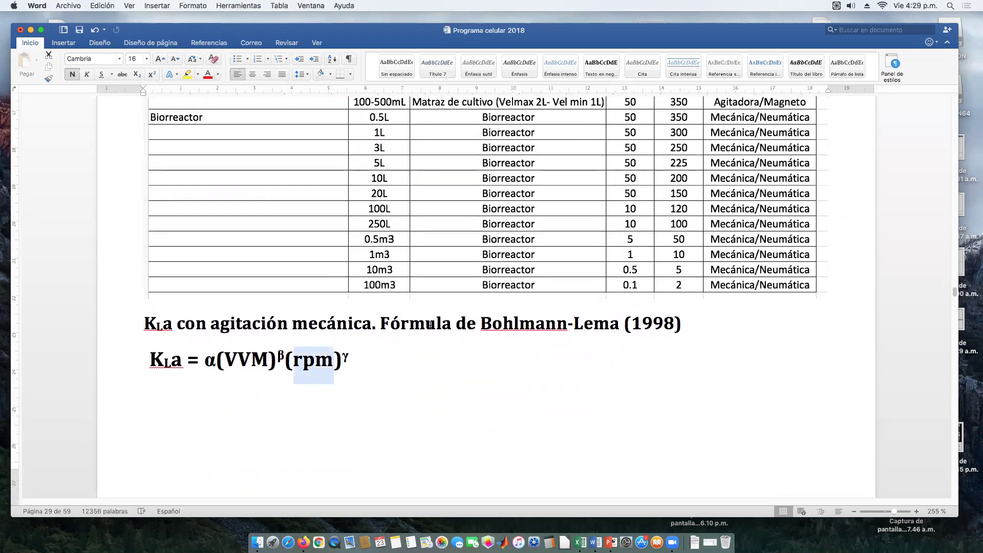
scroll(430, 305, up, 5)
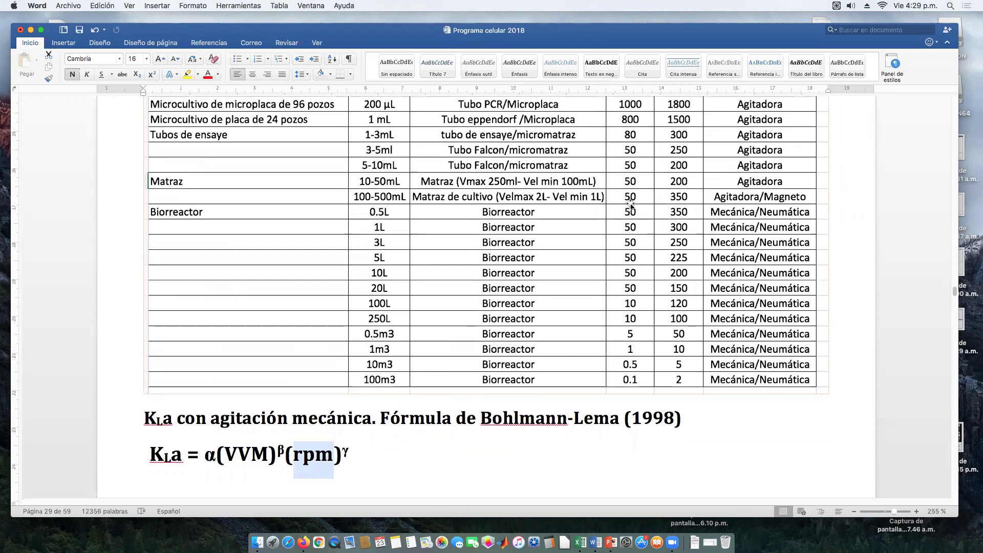
click(231, 452)
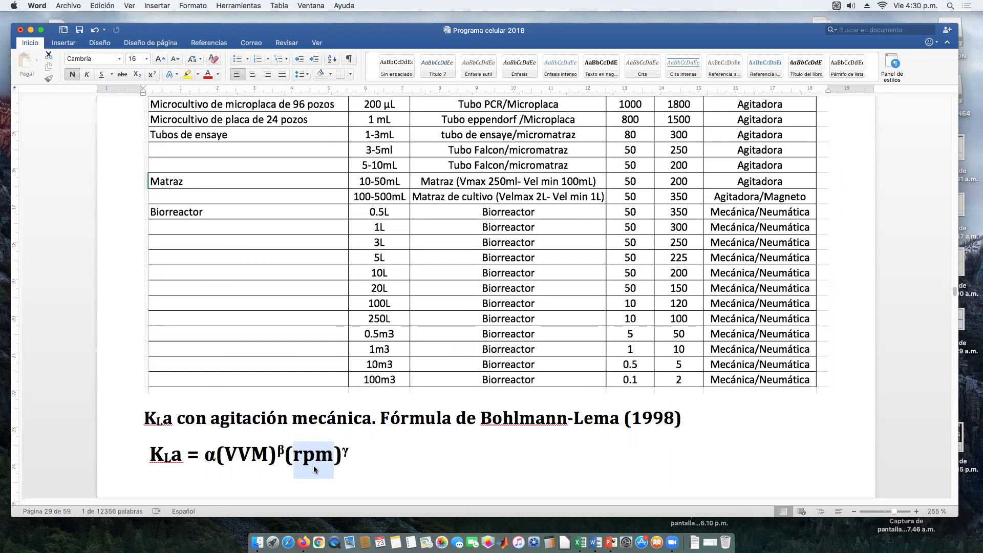
click(374, 462)
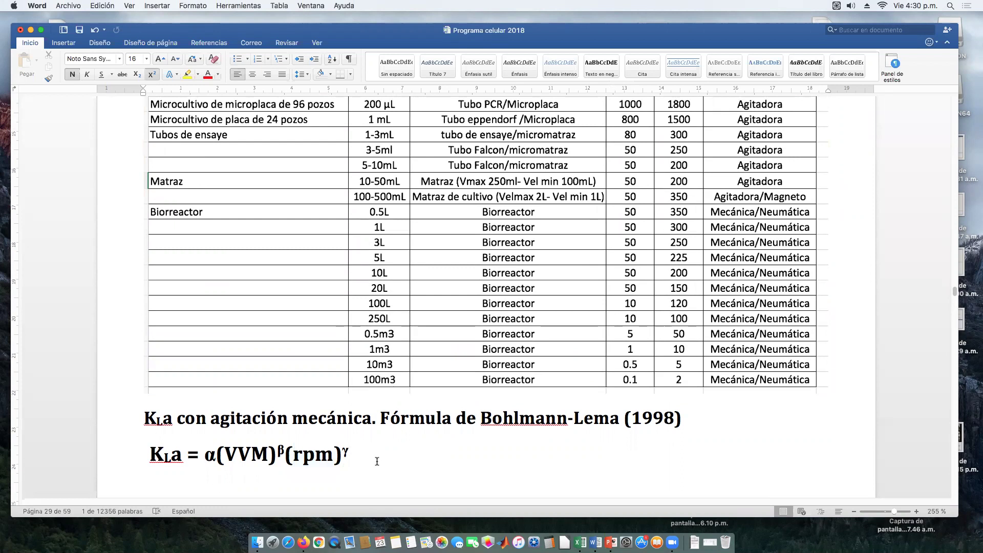
drag(391, 418, 675, 418)
click(528, 412)
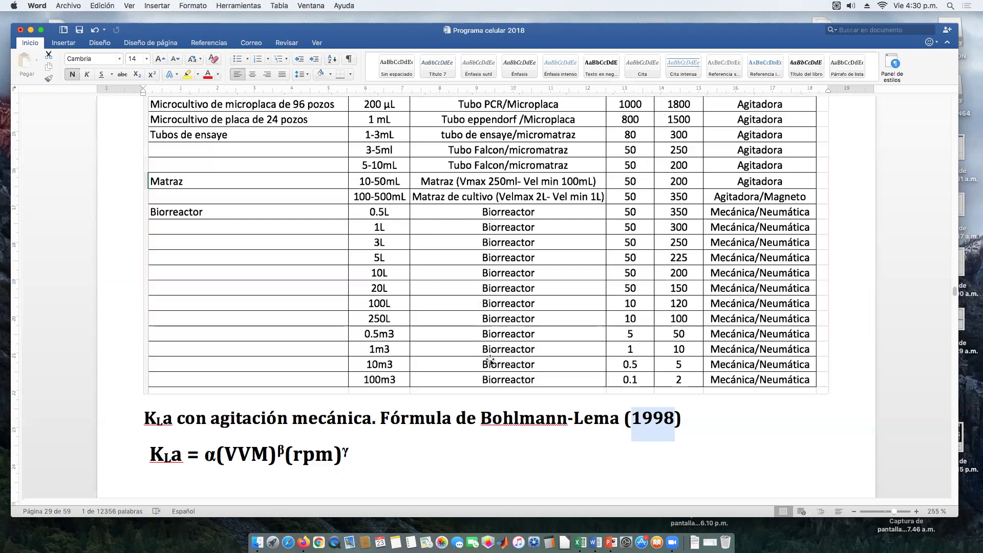
scroll(453, 322, down, 3)
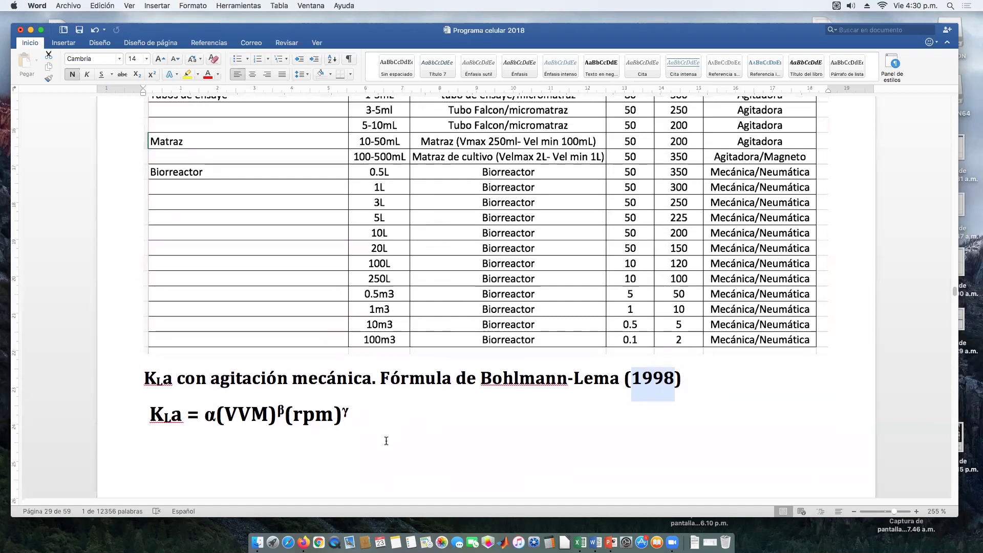
scroll(386, 440, down, 2)
drag(225, 392, 296, 387)
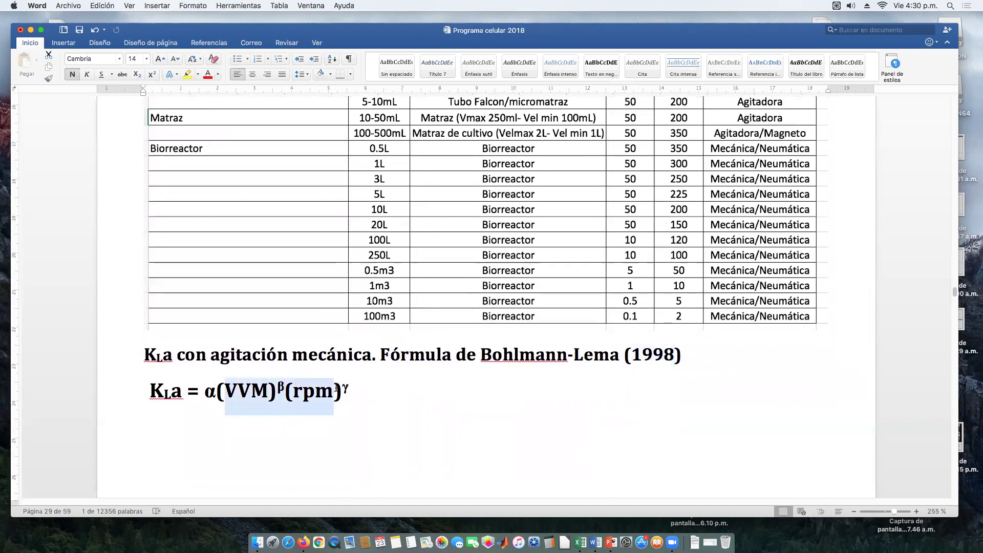
- Insert blank lines before the "KLa con agitación mecánica" heading to move it and its formula onto the graphs' page
scroll(378, 401, down, 5)
scroll(396, 386, down, 6)
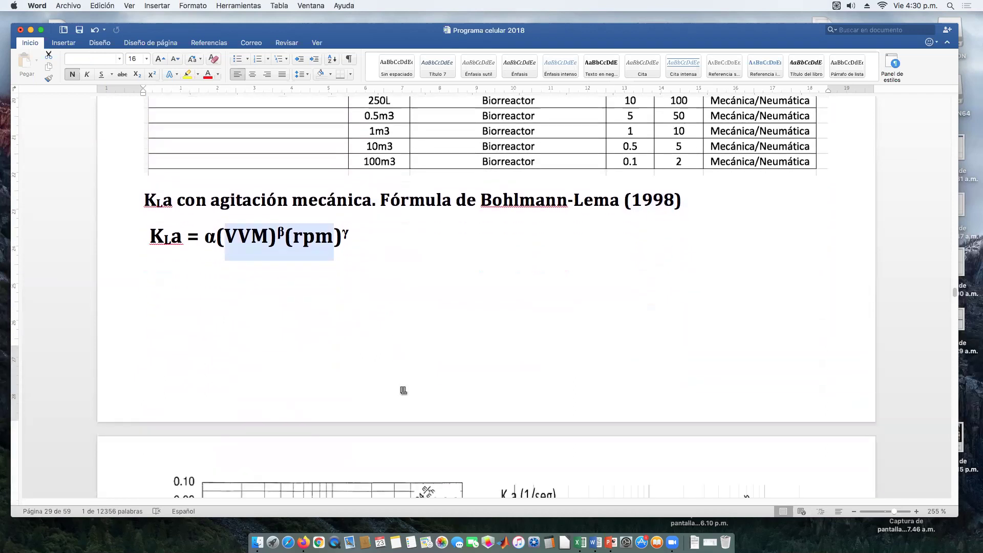
scroll(403, 390, down, 6)
scroll(394, 382, up, 6)
scroll(390, 377, down, 1)
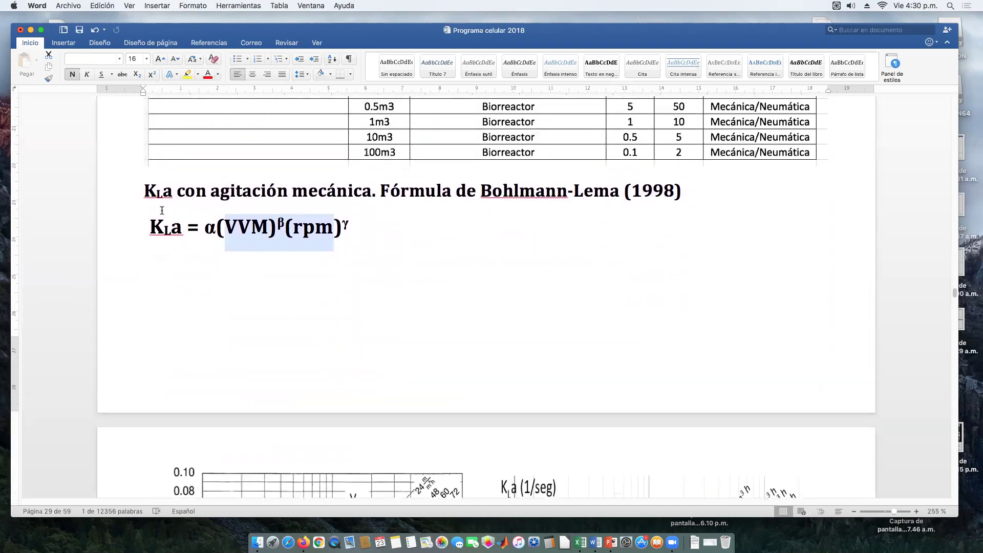
click(144, 197)
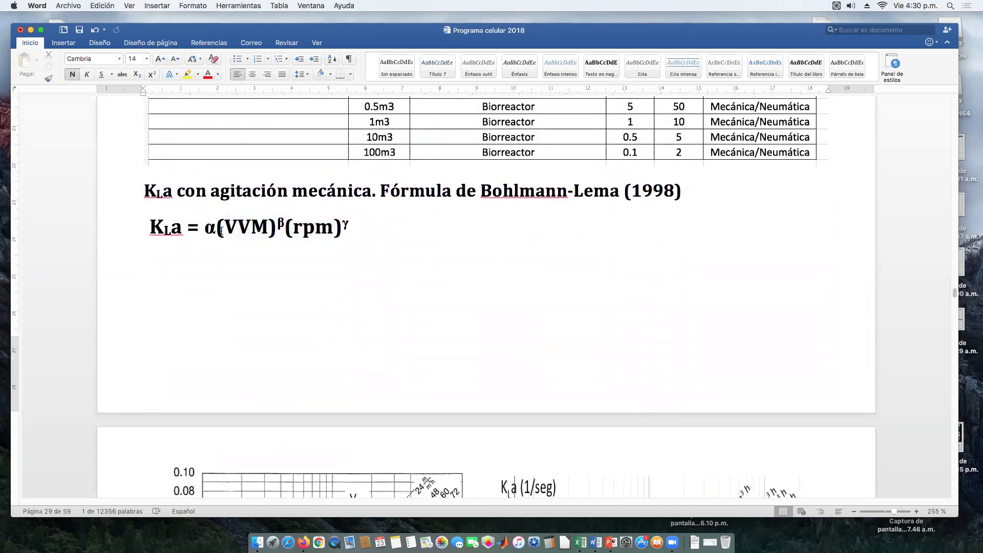
key(Return)
key(Return)
key(Return)
key(Return)
key(Return)
scroll(274, 261, down, 15)
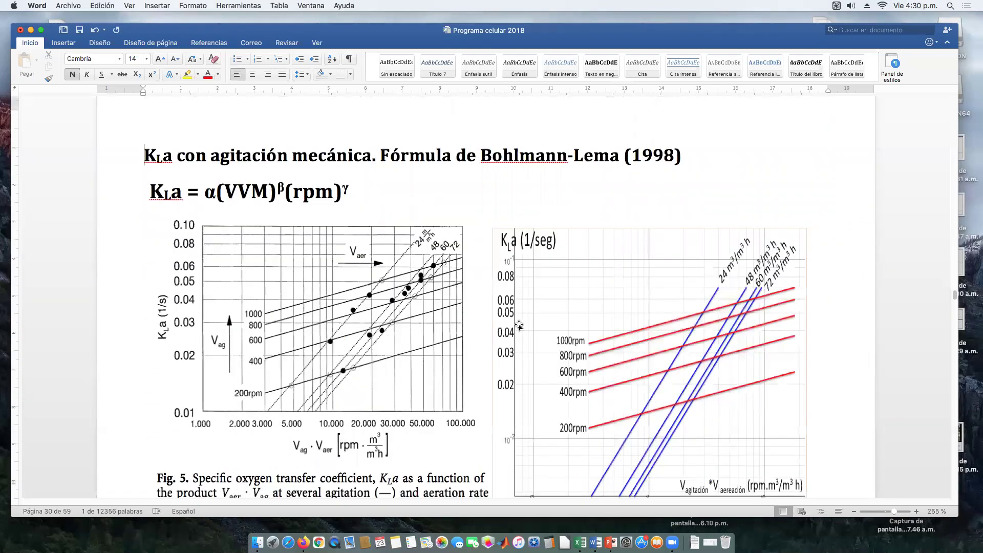
scroll(519, 325, down, 4)
scroll(519, 326, up, 2)
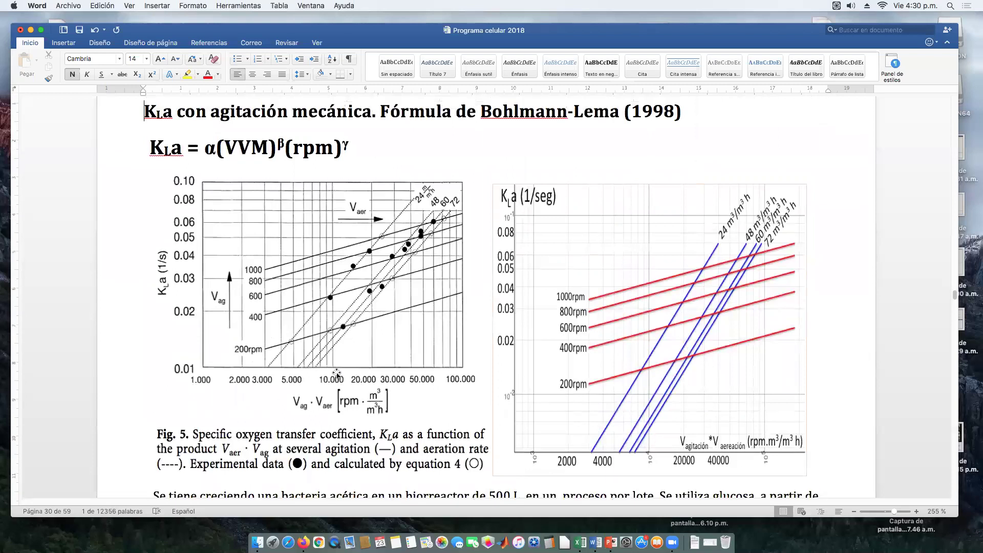